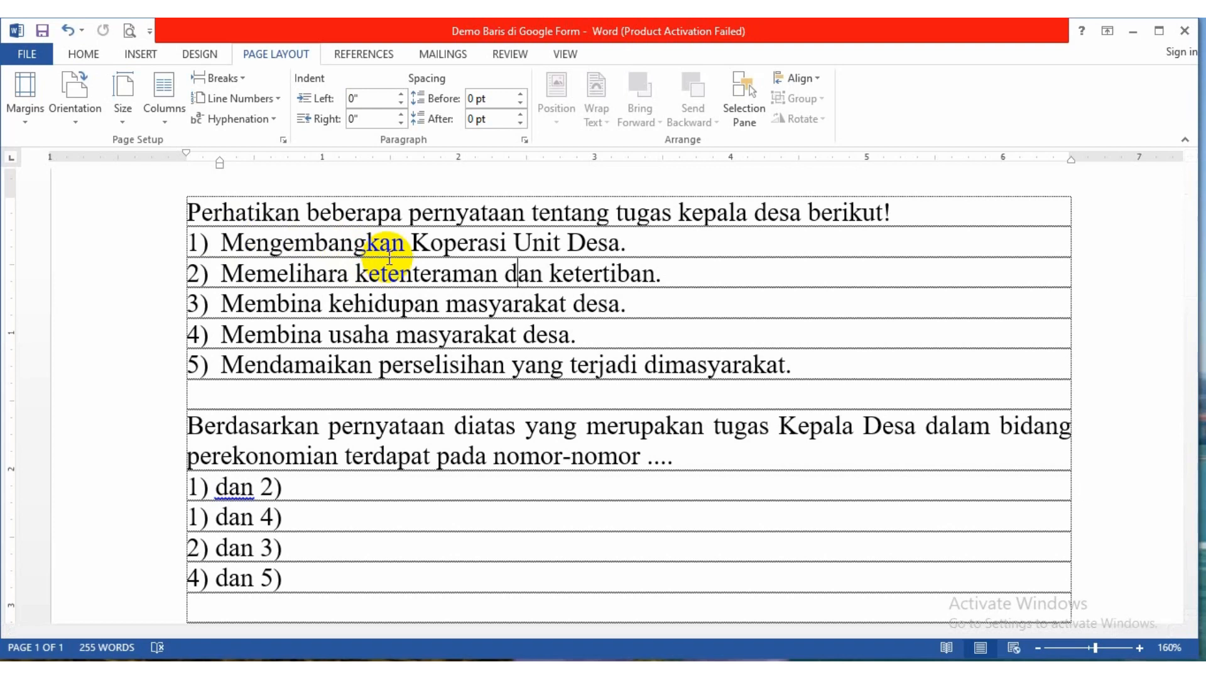
Copy the village-head question, from "Perhatikan" to "nomor-nomor ....", from the Word document into the empty question field of the PH TEMA 9 form
drag(189, 210, 676, 458)
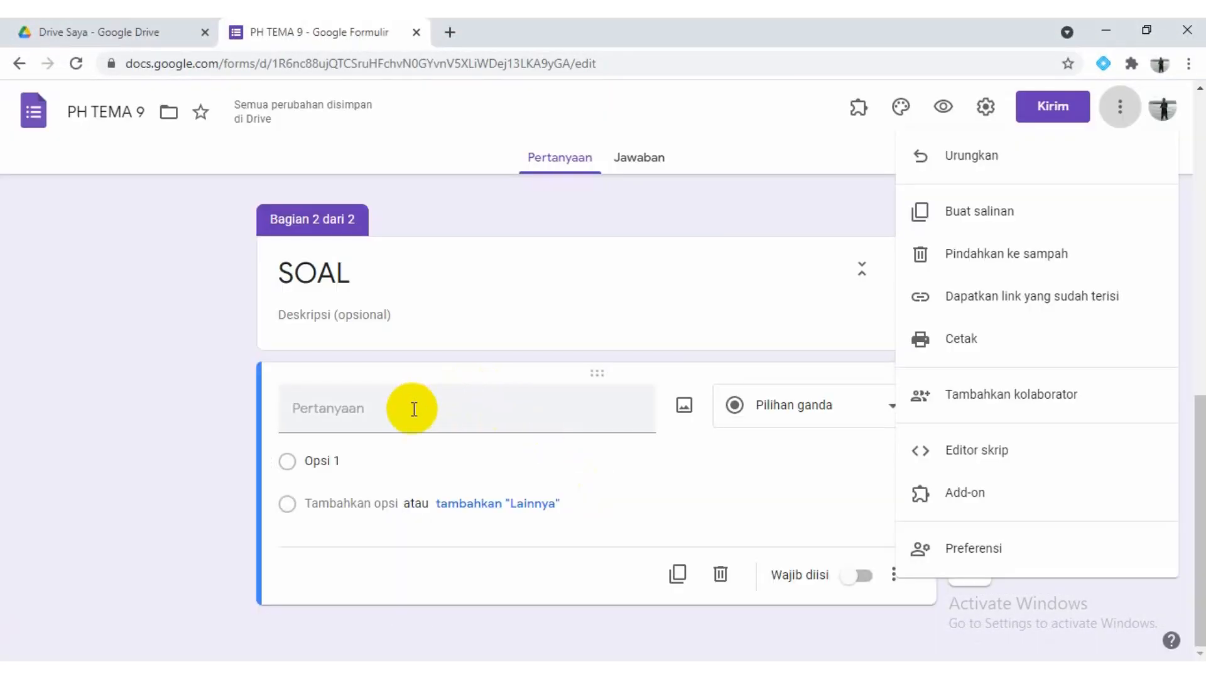
click(414, 409)
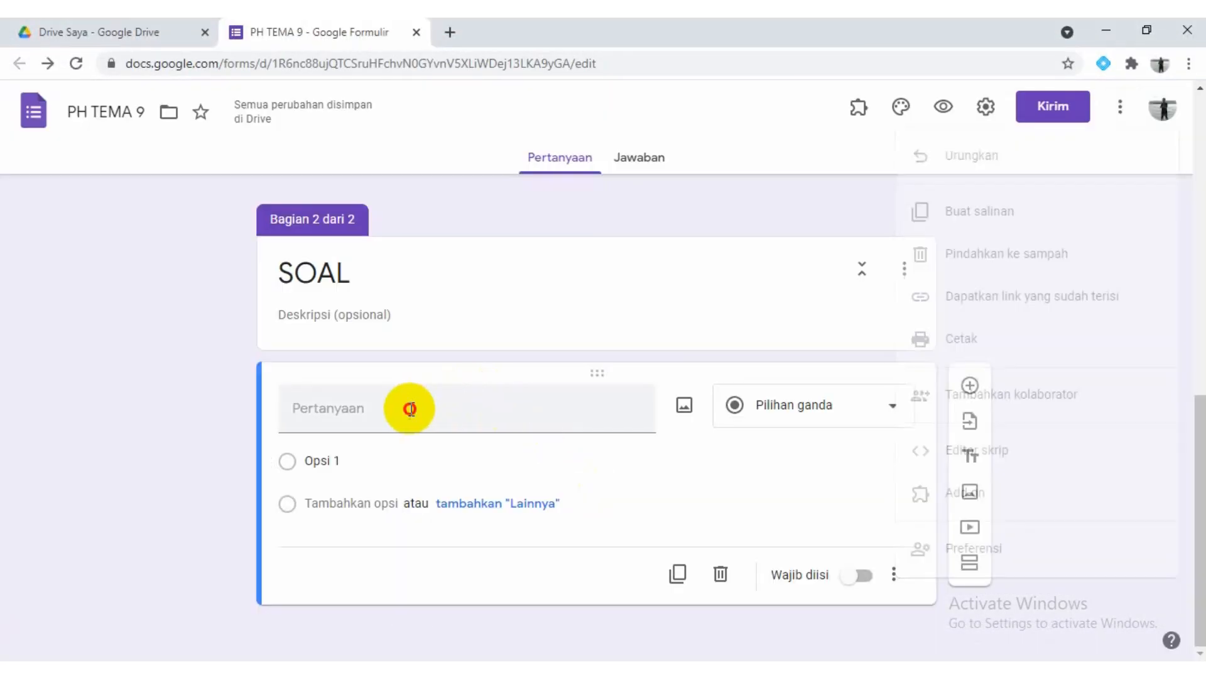
click(411, 410)
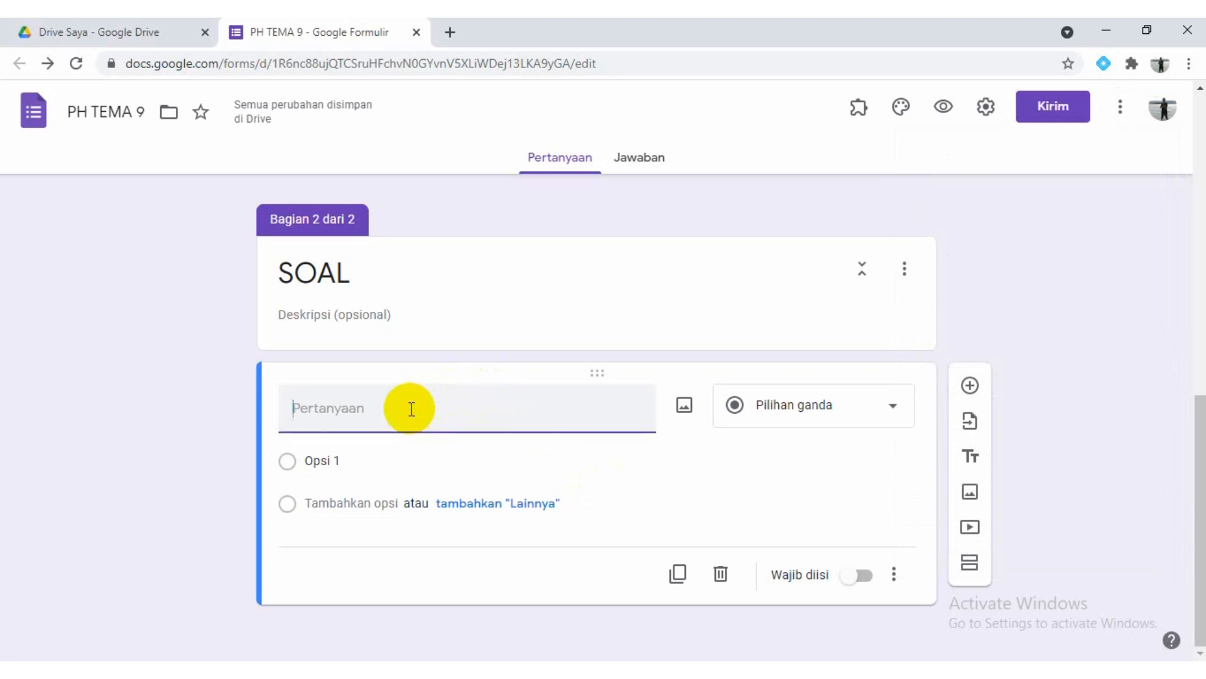
text(Perhatikan beberapa pernyataan tentang tugas kepala desa berikut!1)	Mengembangkan Koperasi Unit Desa.2) Memelihara ketenteraman dan ketertiban.3) Membina kehidupan masyarakat desa.4) Membina usaha masyarakat desa.5)	Mendamaikan perselisihan yang terjadi dimasyarakat.Berdasarkan pernyataan diatas yang merupakan tugas Kepala Desa dalam bidang perekonomian terdapat pada nomor-nomor ....)
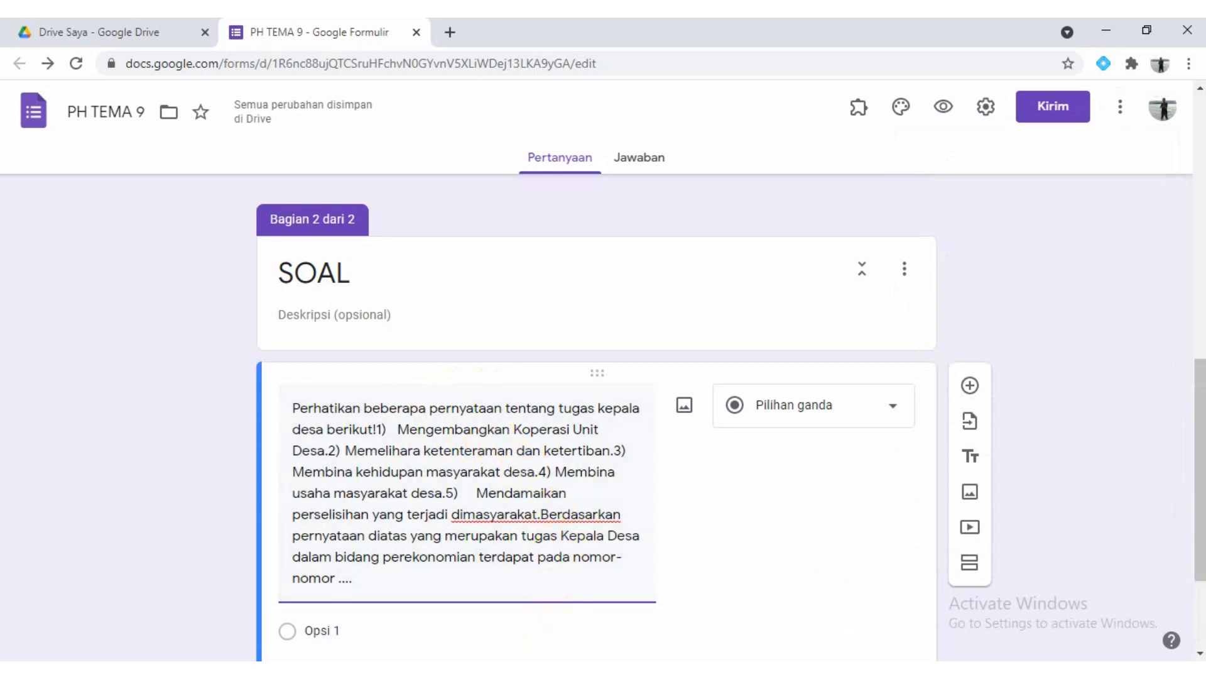
Switch to Word to compare the original line layout of the question and answer options with the pasted text, and return to the form
click(511, 669)
click(355, 361)
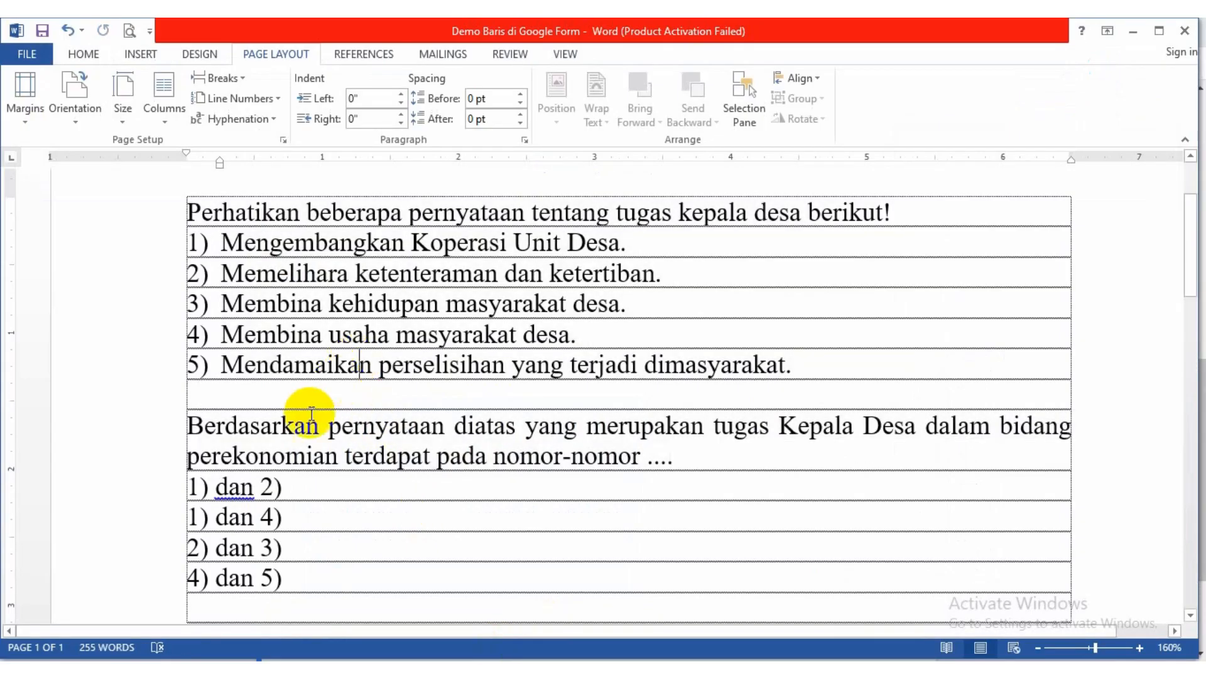
click(286, 490)
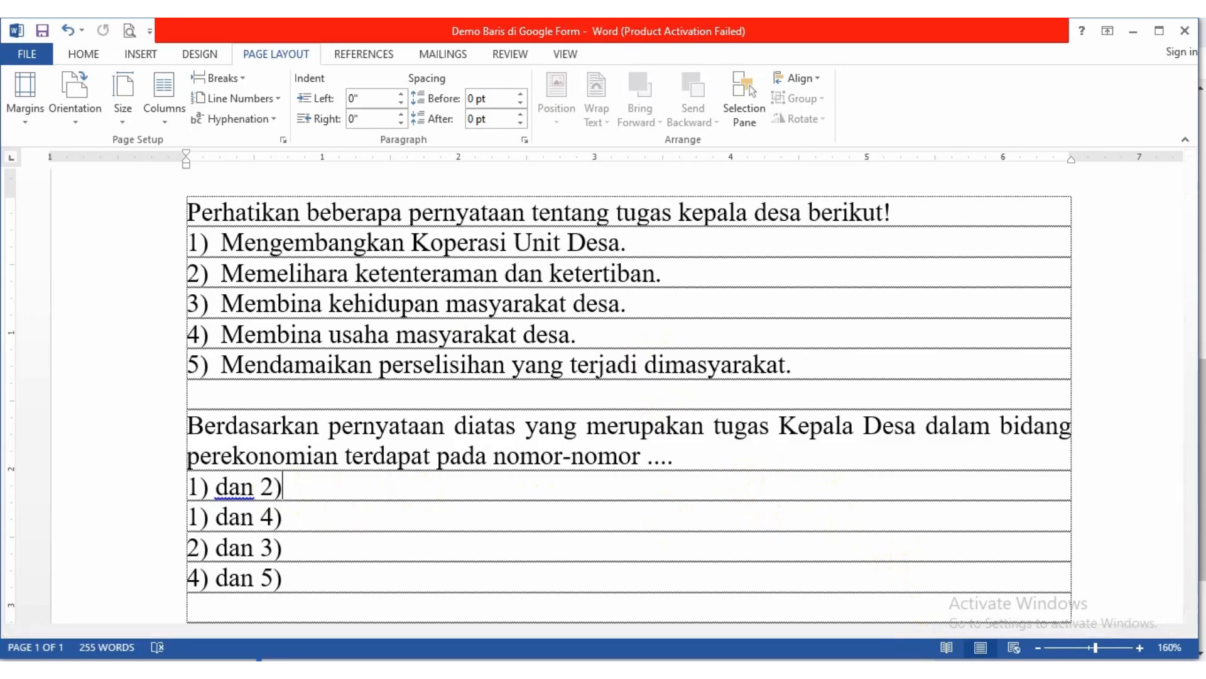
click(921, 673)
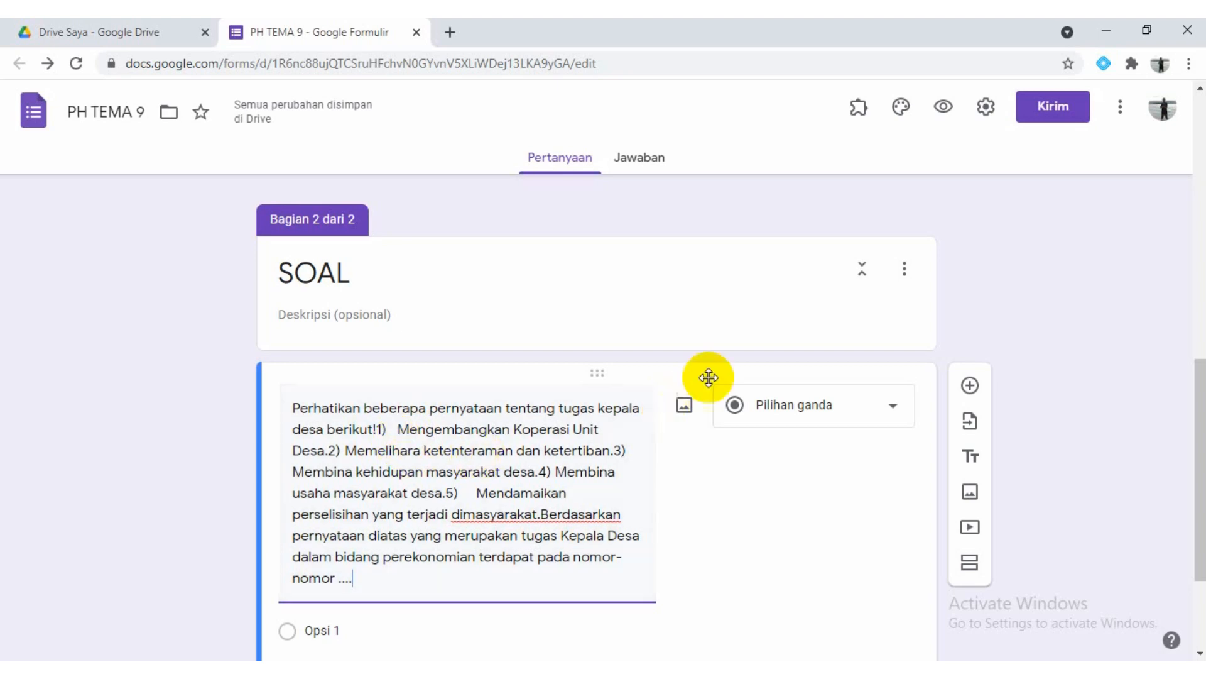
click(685, 412)
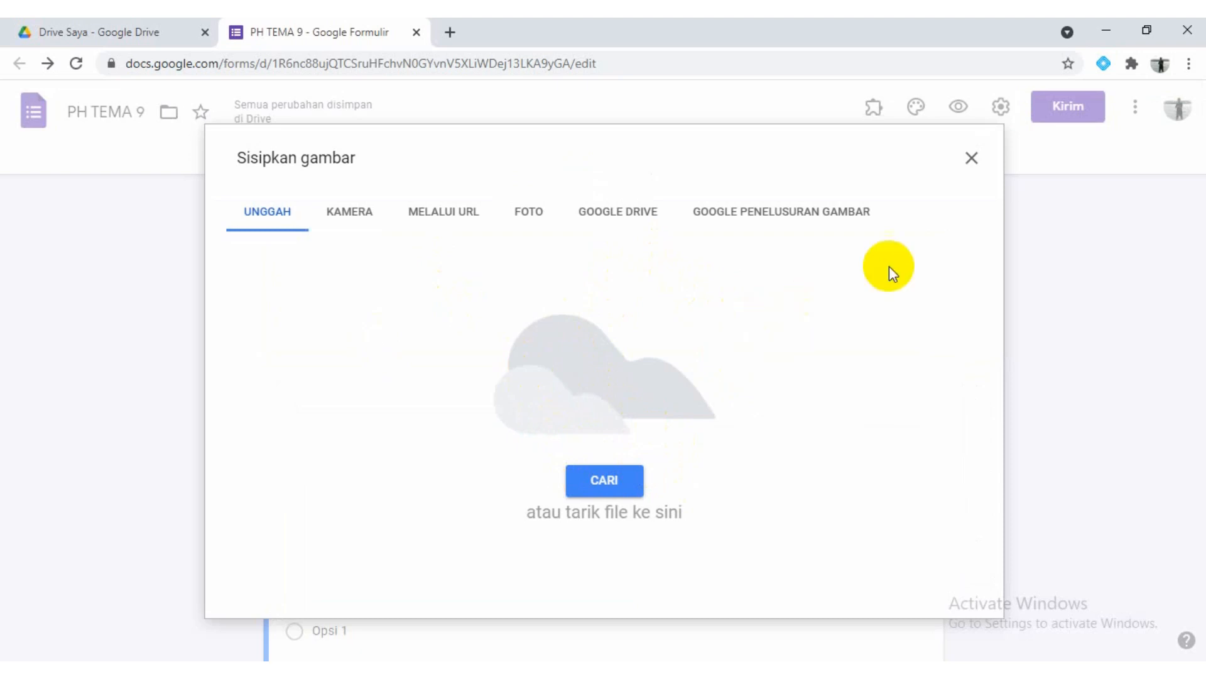
click(973, 160)
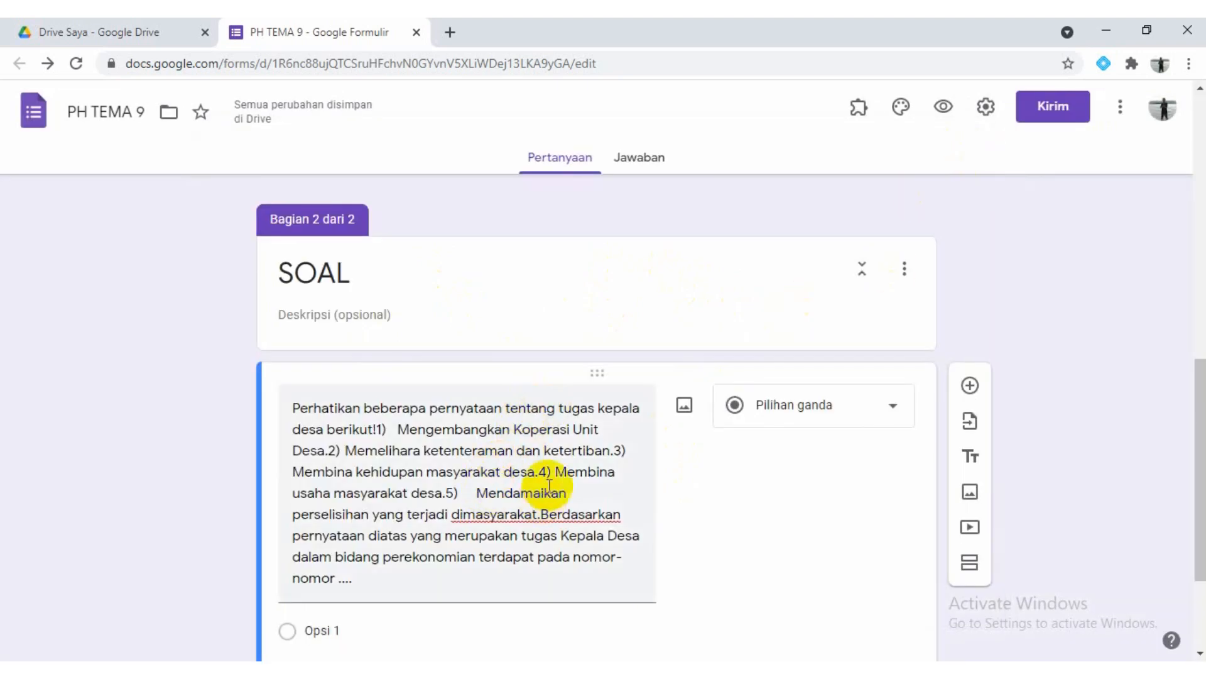
triple_click(516, 481)
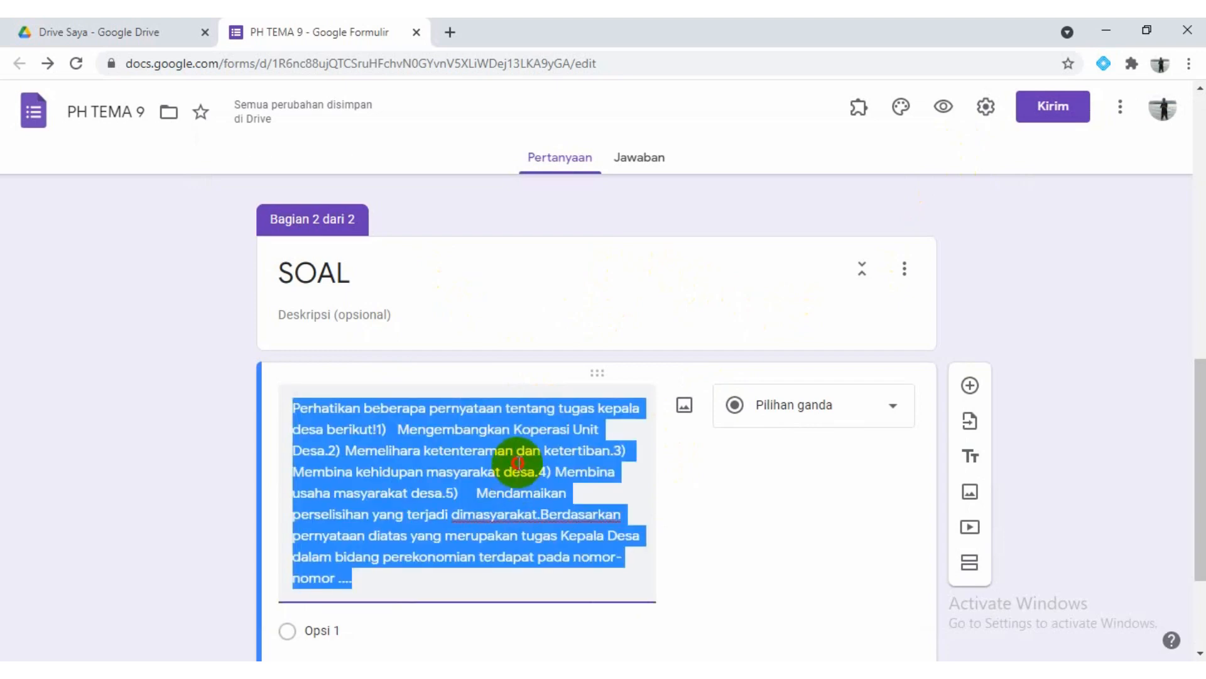
click(519, 465)
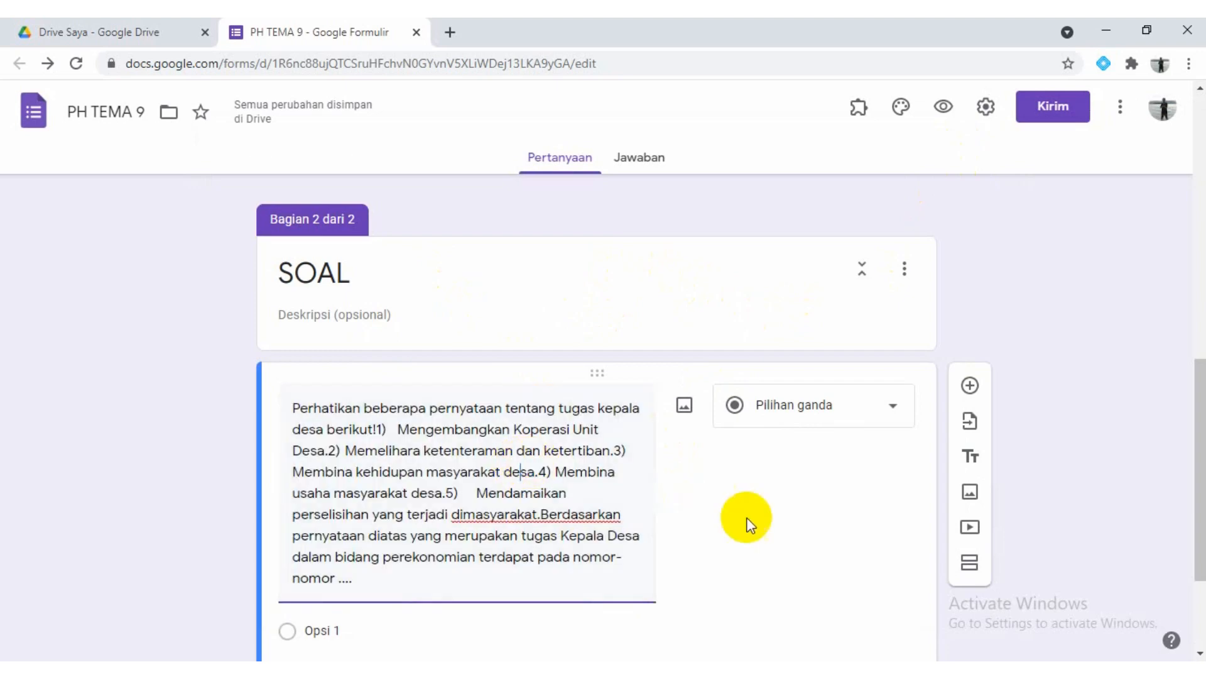
Switch to Notepad and copy the whole line-break script, from the onOpen function through the end of addLineBreaks
key(alt+Tab)
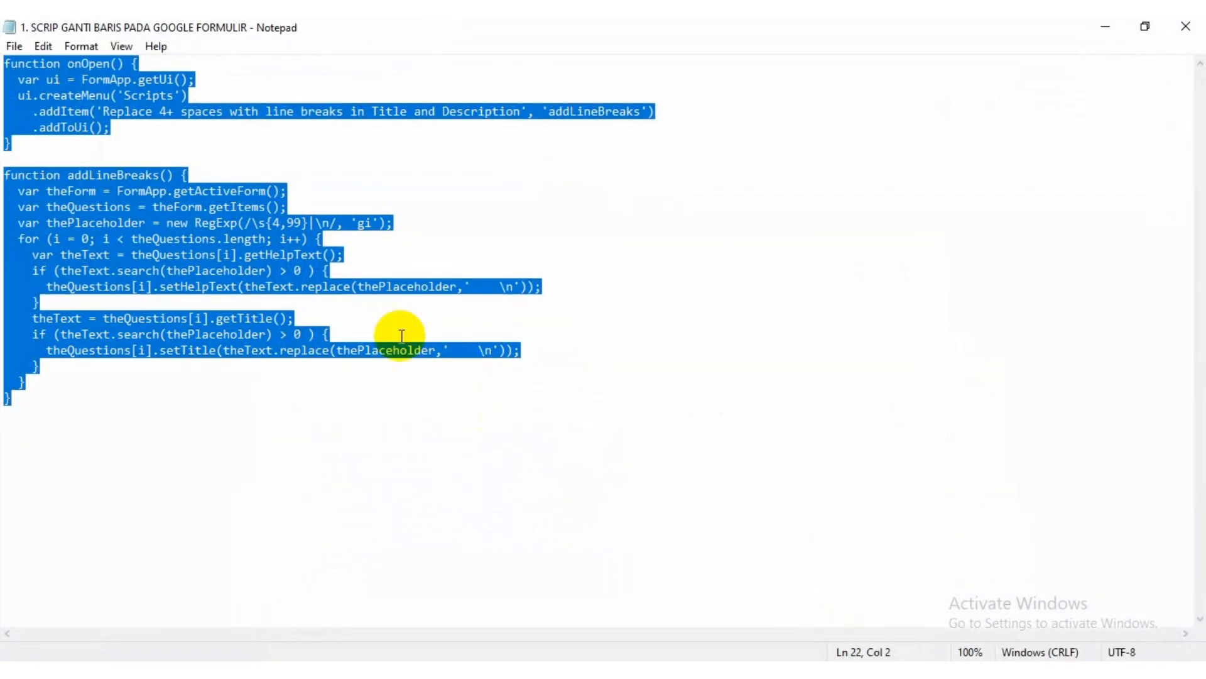
click(188, 174)
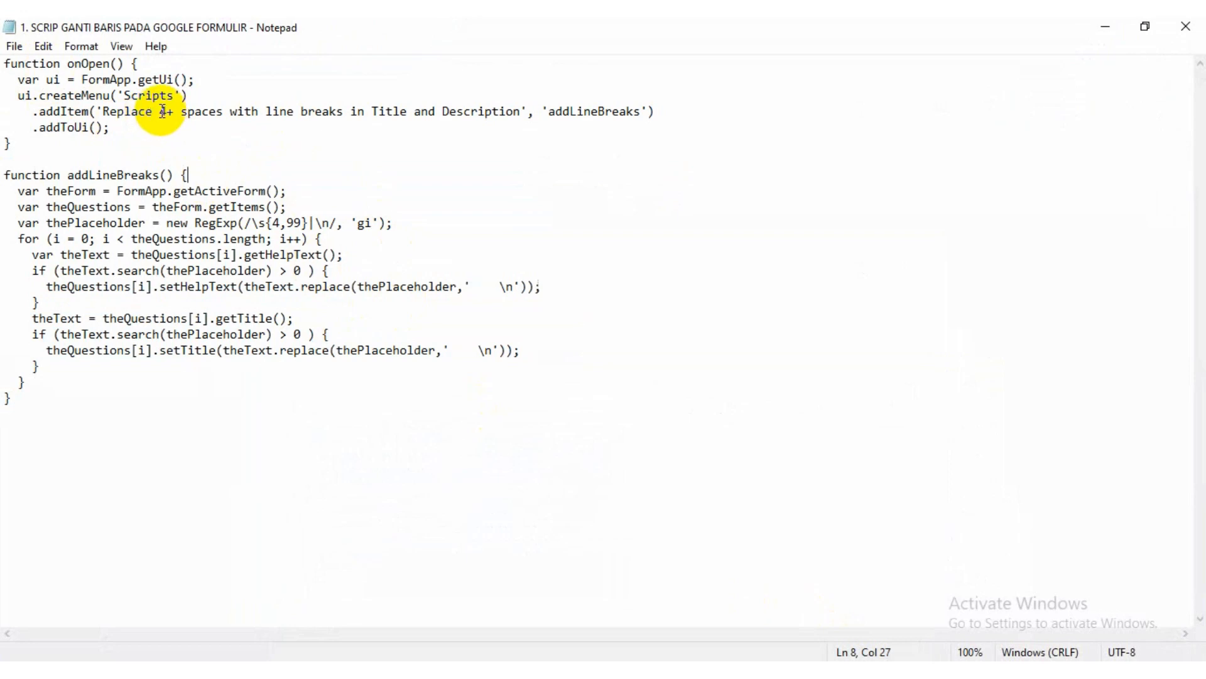
drag(163, 112, 226, 112)
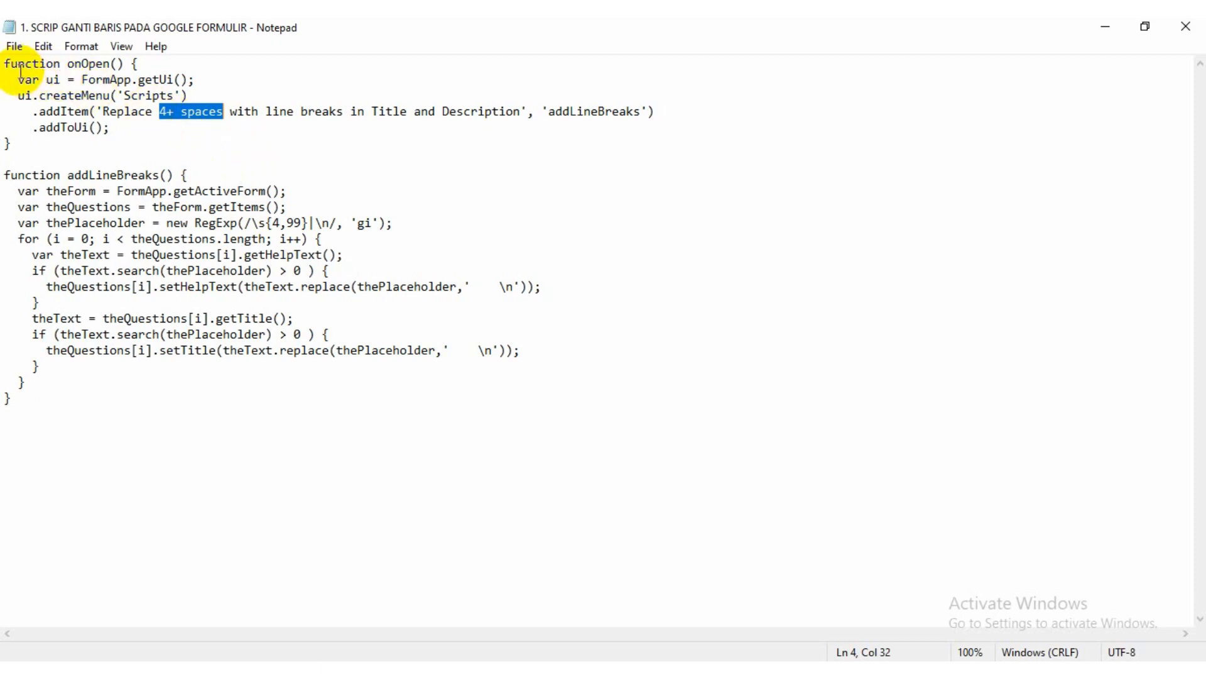
drag(4, 62, 57, 397)
key(ctrl+c)
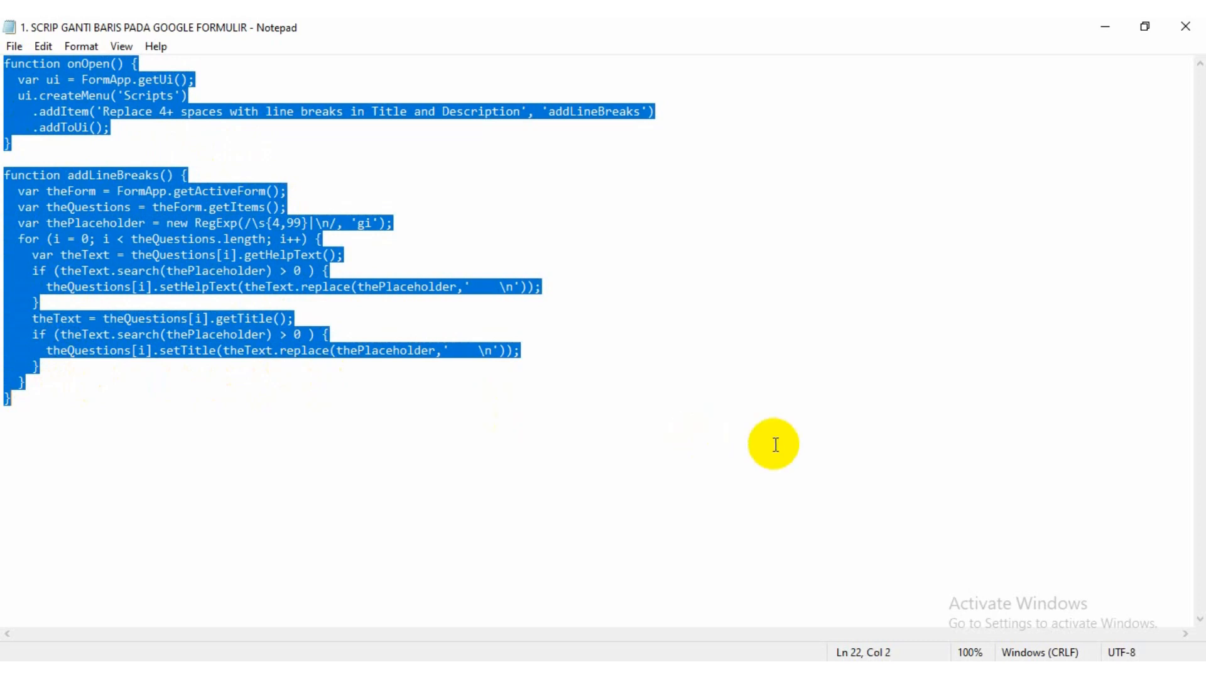
Open the script editor from the PH TEMA 9 form and delete the default myFunction code in Kode.gs
click(949, 670)
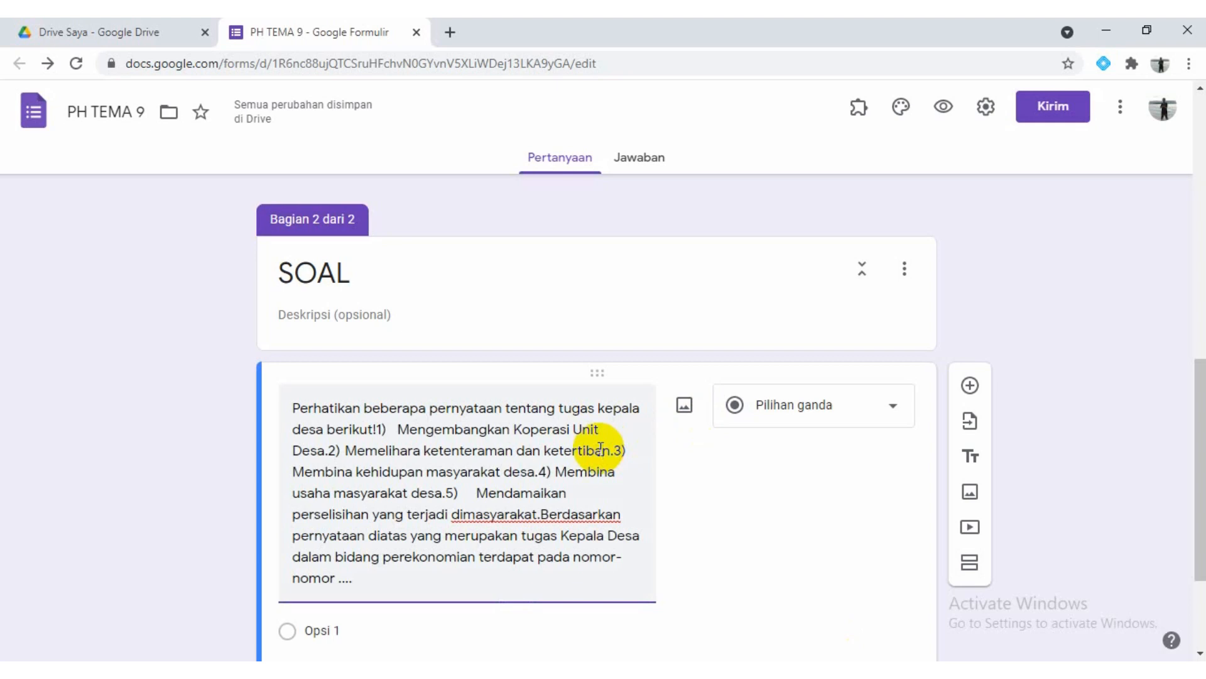
click(1121, 113)
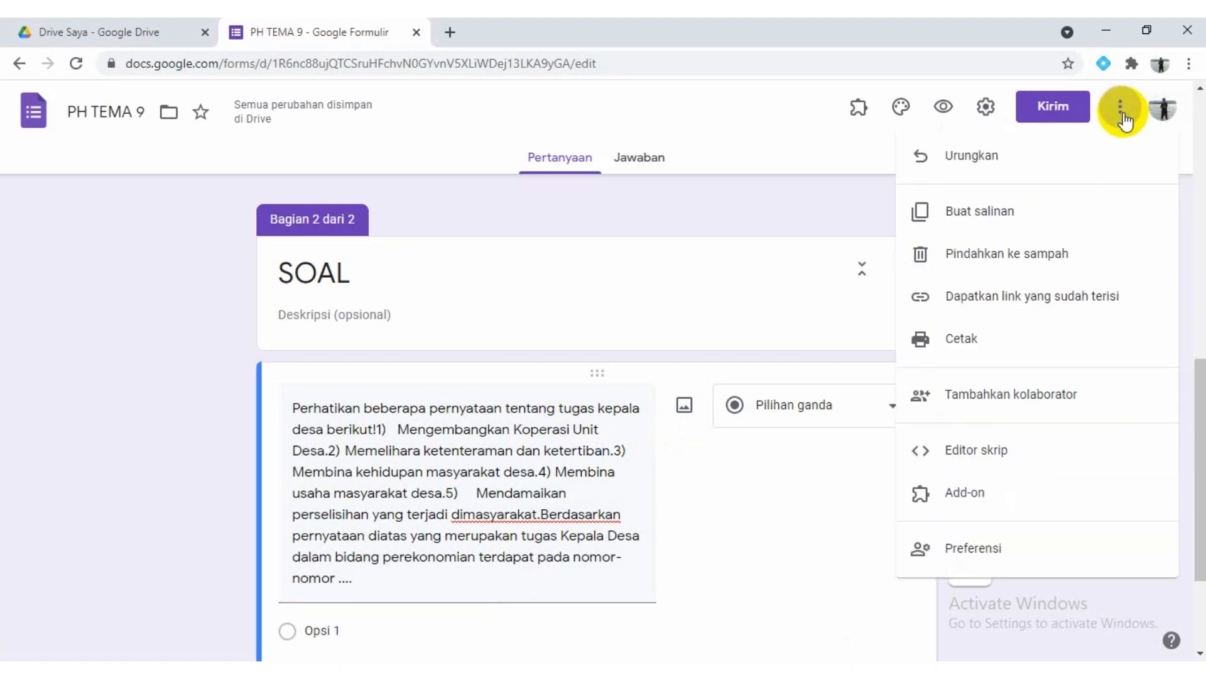
click(997, 452)
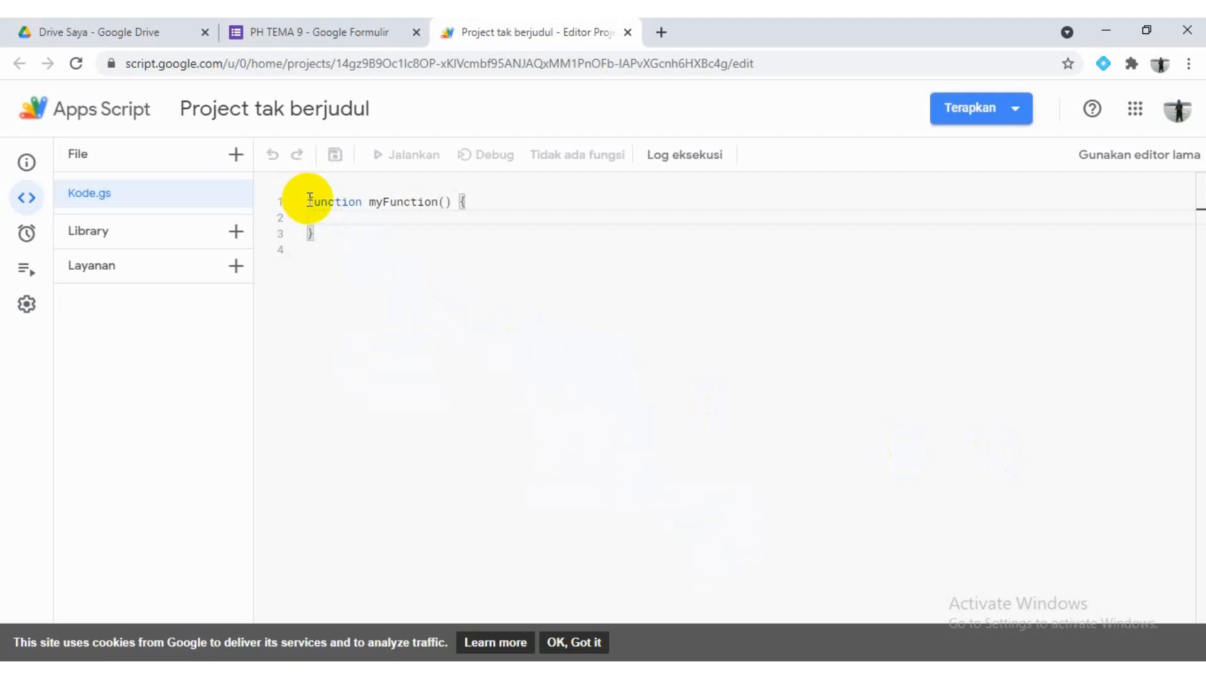
key(ctrl+a)
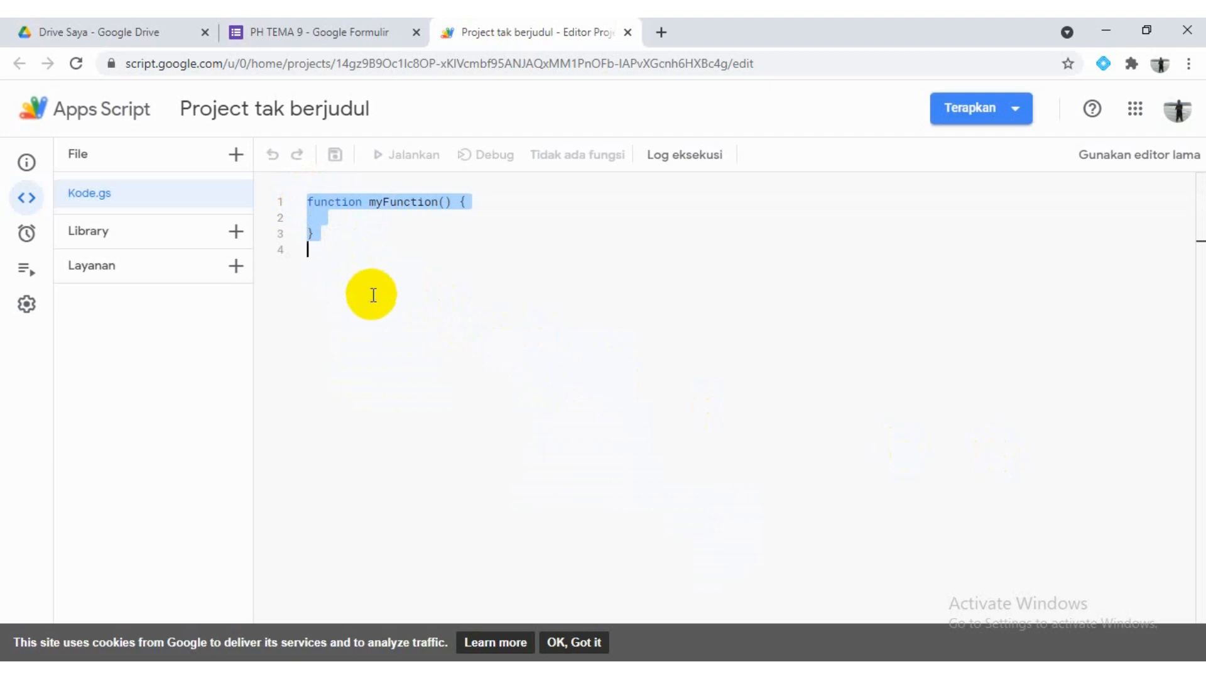
key(BackSpace)
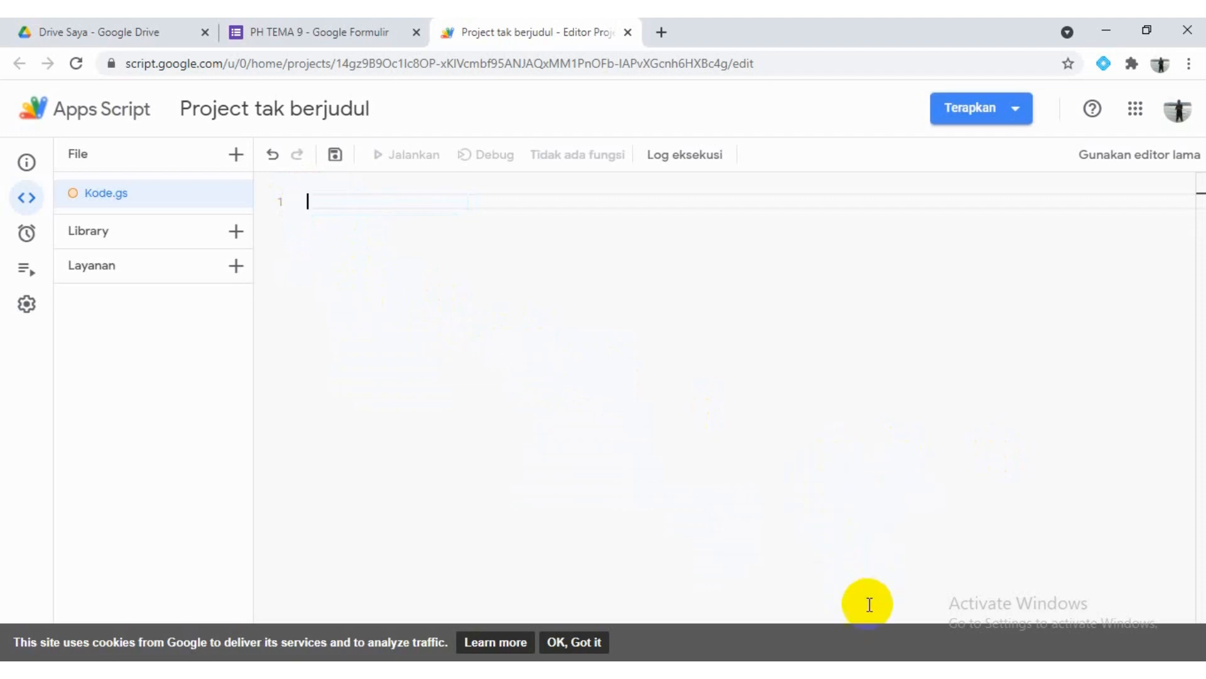
Paste the line-break script copied from Notepad into the empty Kode.gs file and save the project
click(858, 674)
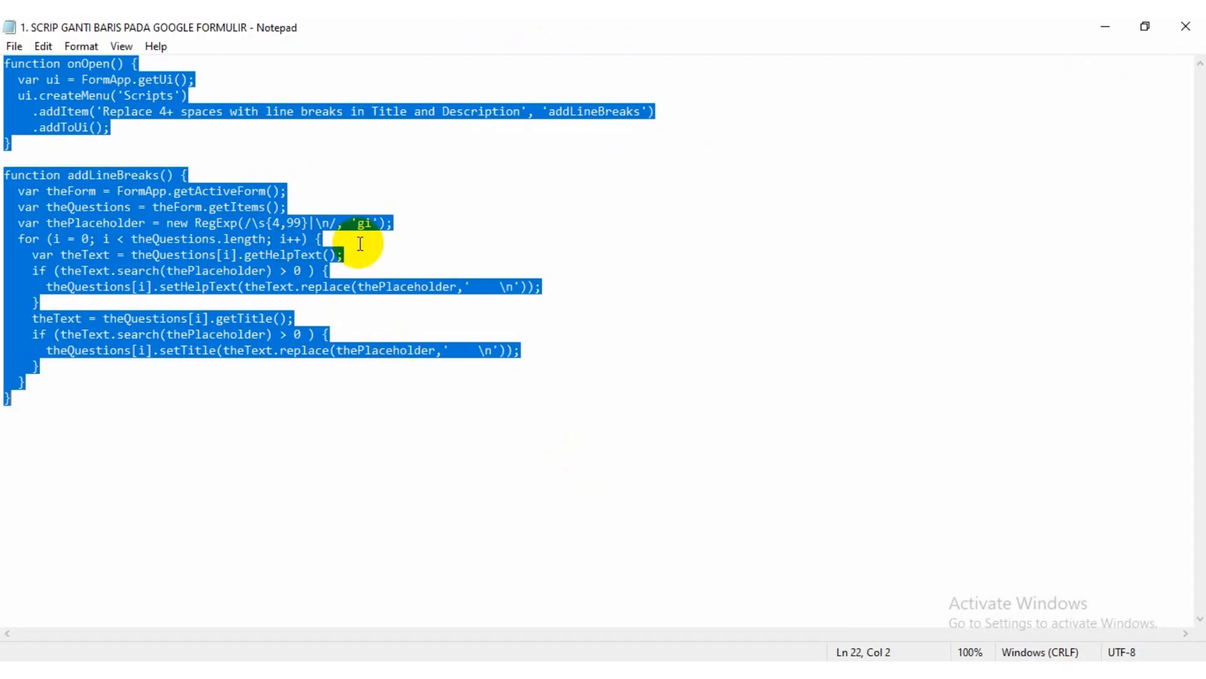
click(920, 675)
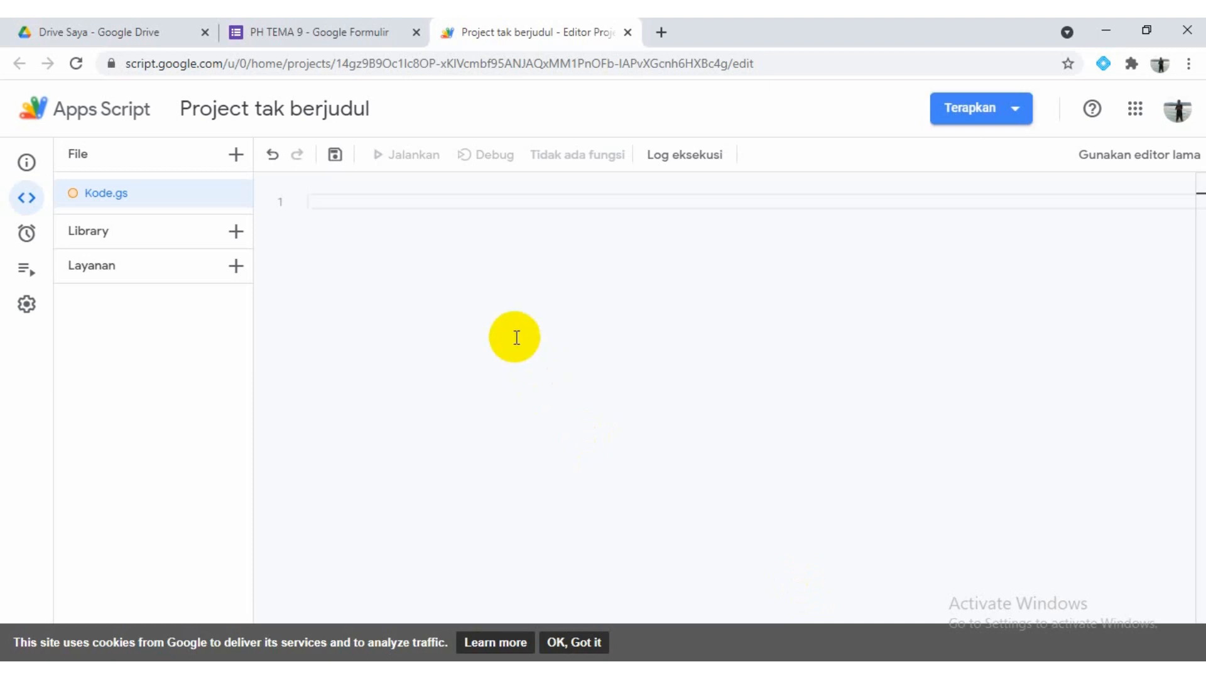
key(ctrl+v)
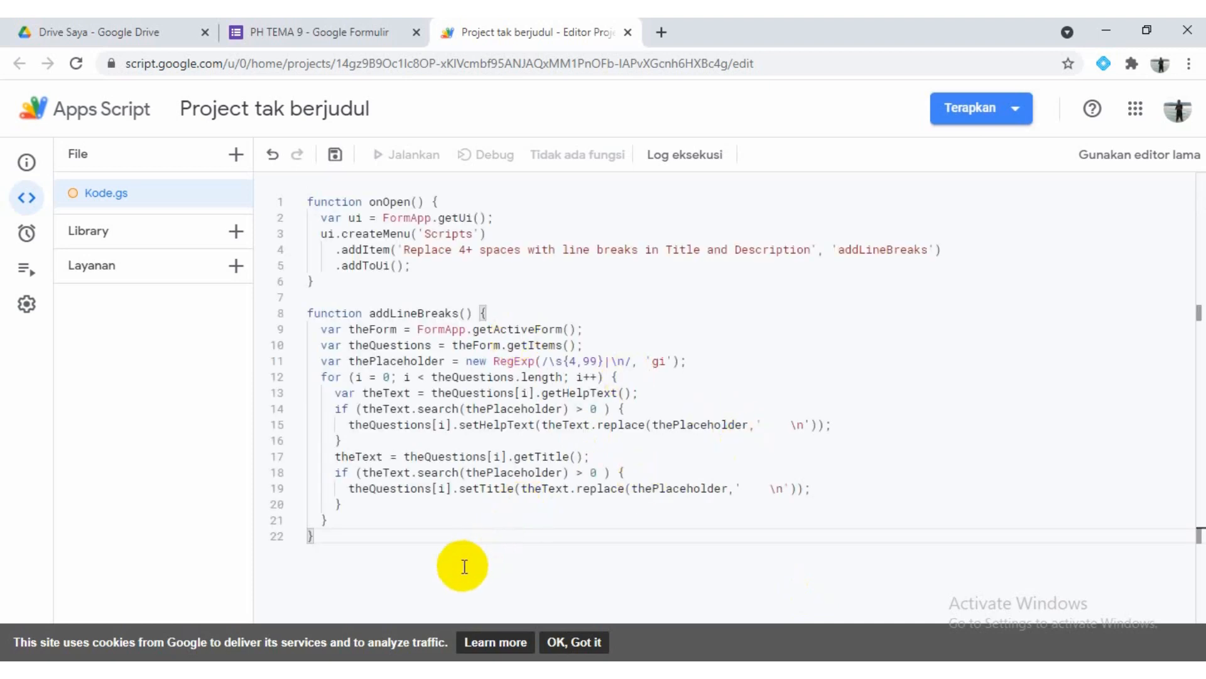
click(335, 157)
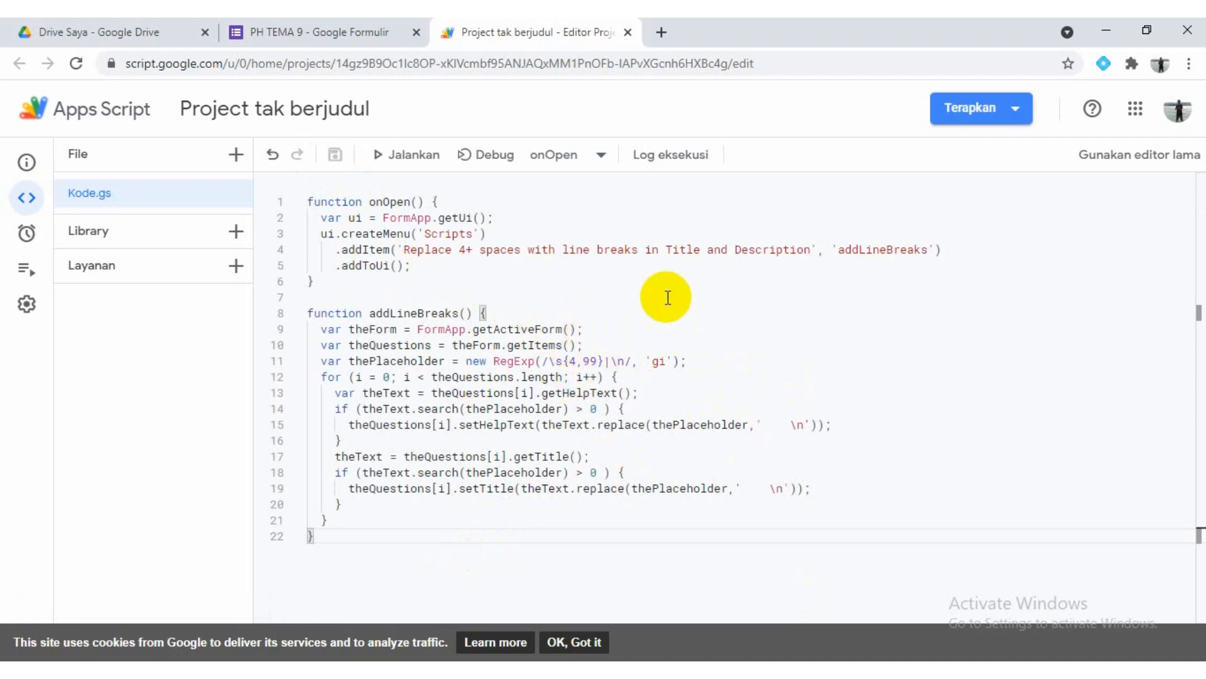
Choose addLineBreaks as the function to execute and run it
click(603, 158)
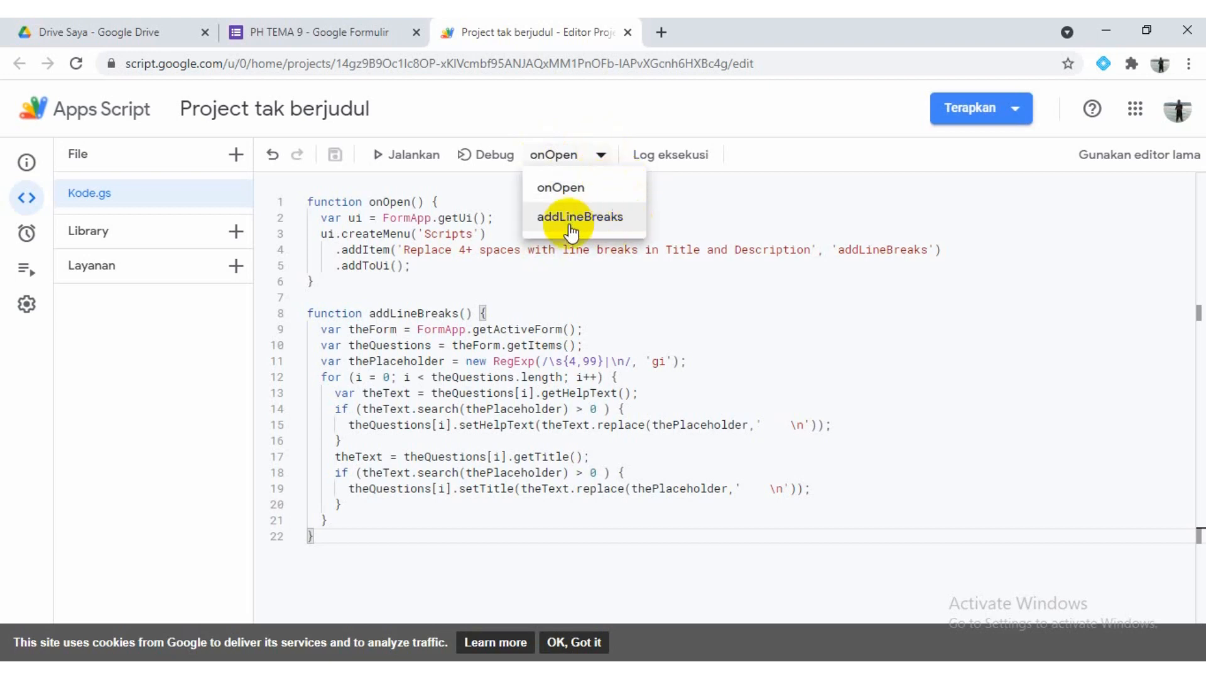
click(613, 229)
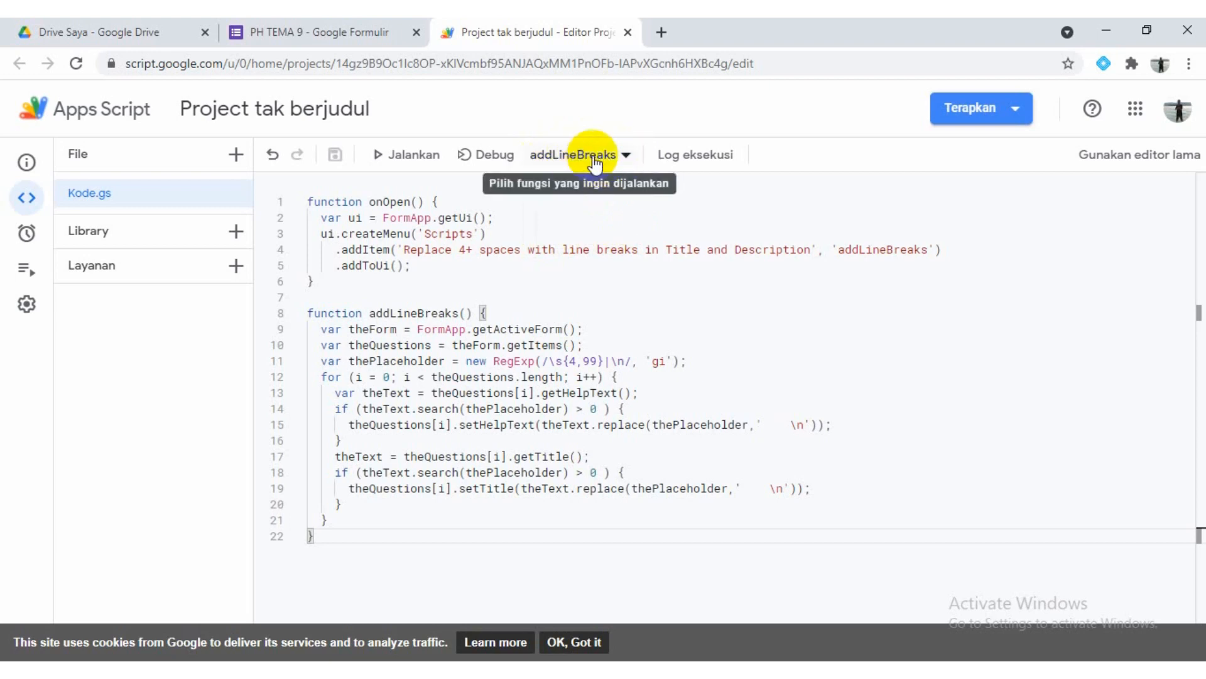
click(404, 157)
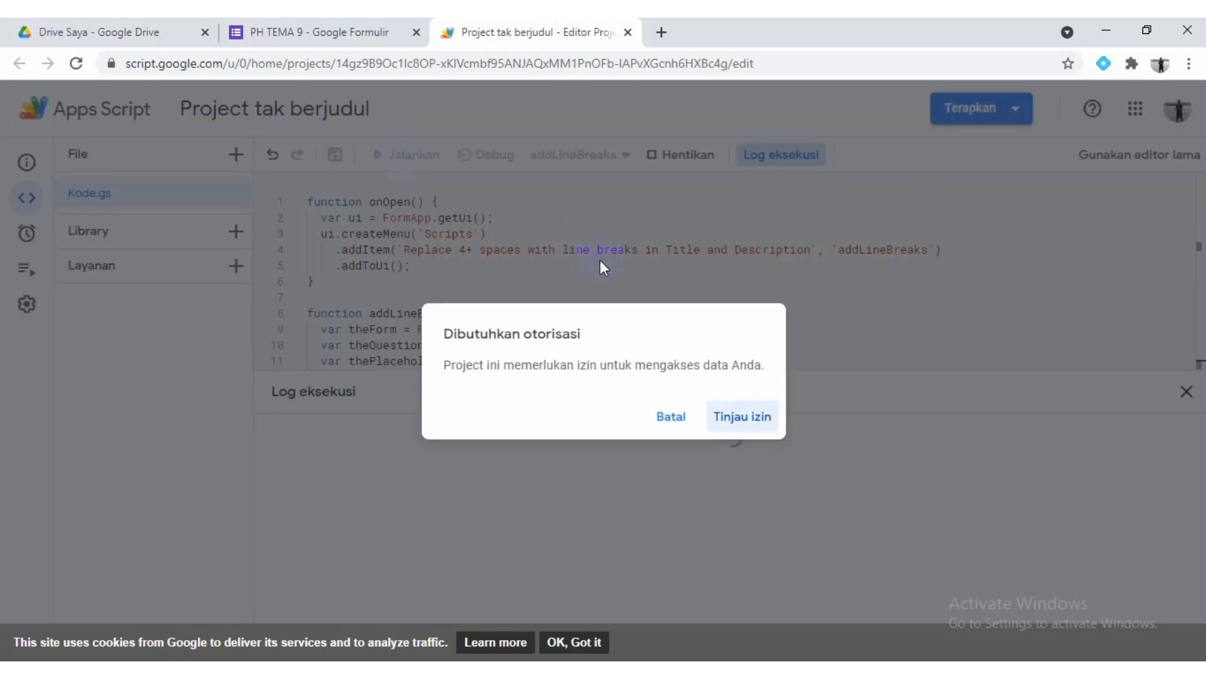
Review the script's requested permissions, choose the signed-in Google account, and allow the access
click(754, 421)
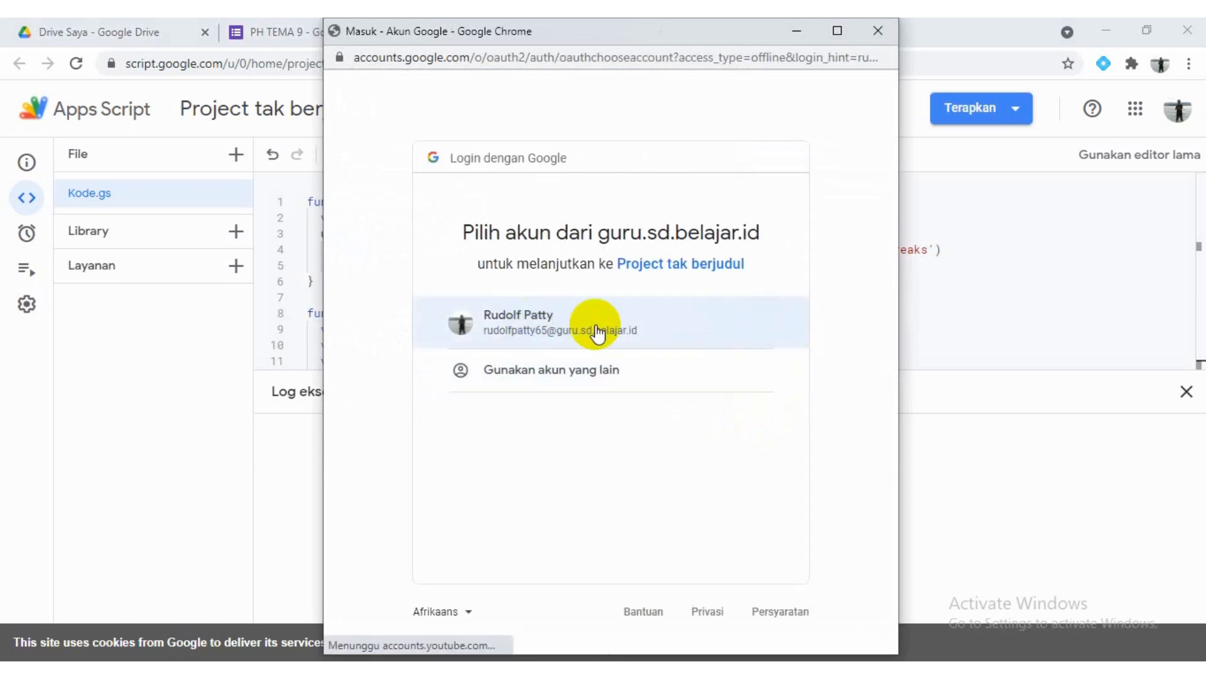
click(552, 326)
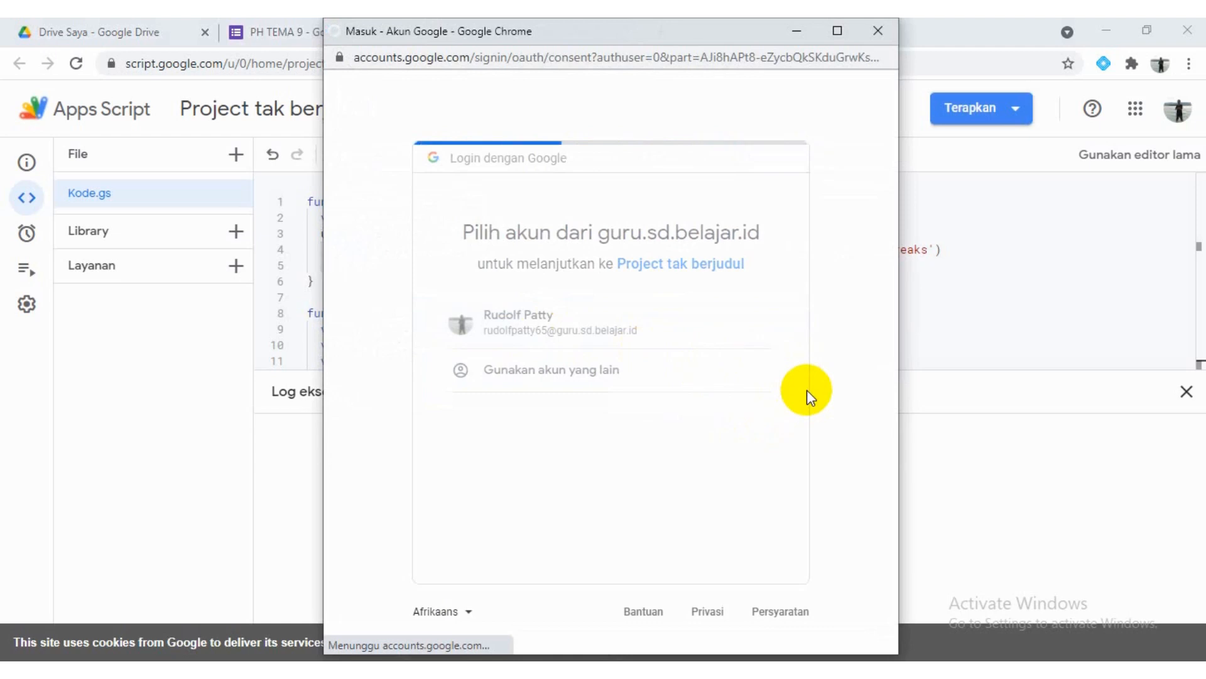
click(713, 602)
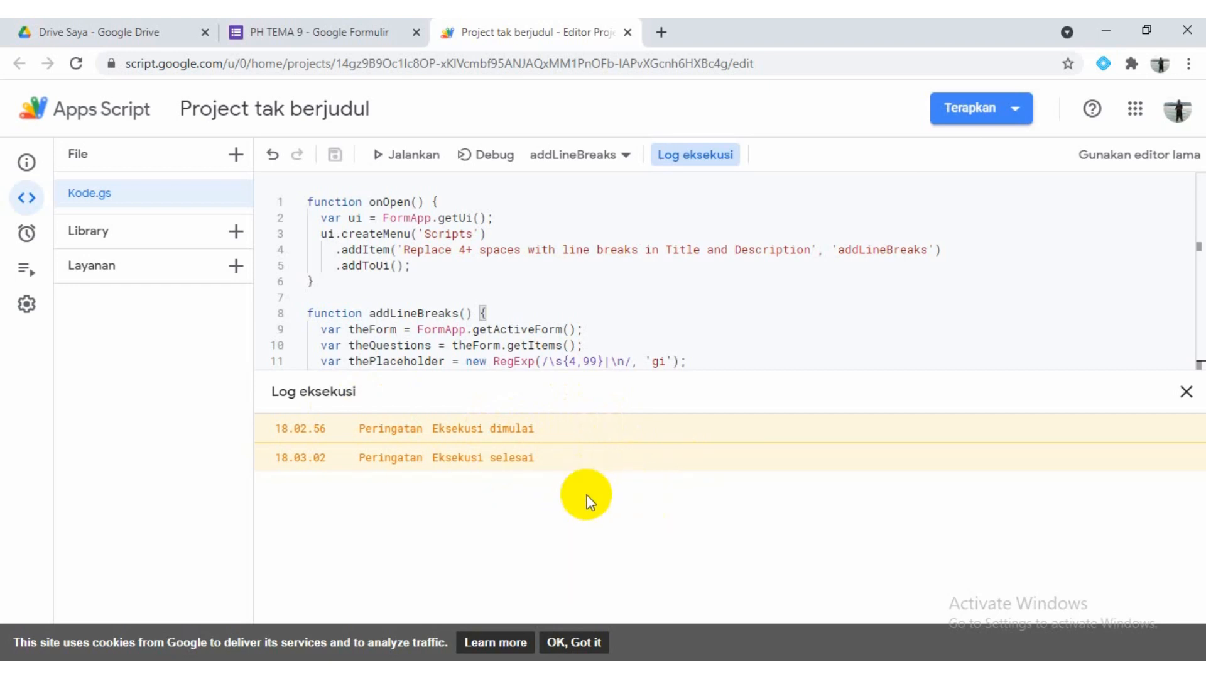
Return to the PH TEMA 9 form, add extra spaces before "1)" in the question, and reduce the gap before "Mengembangkan" to one space
click(315, 28)
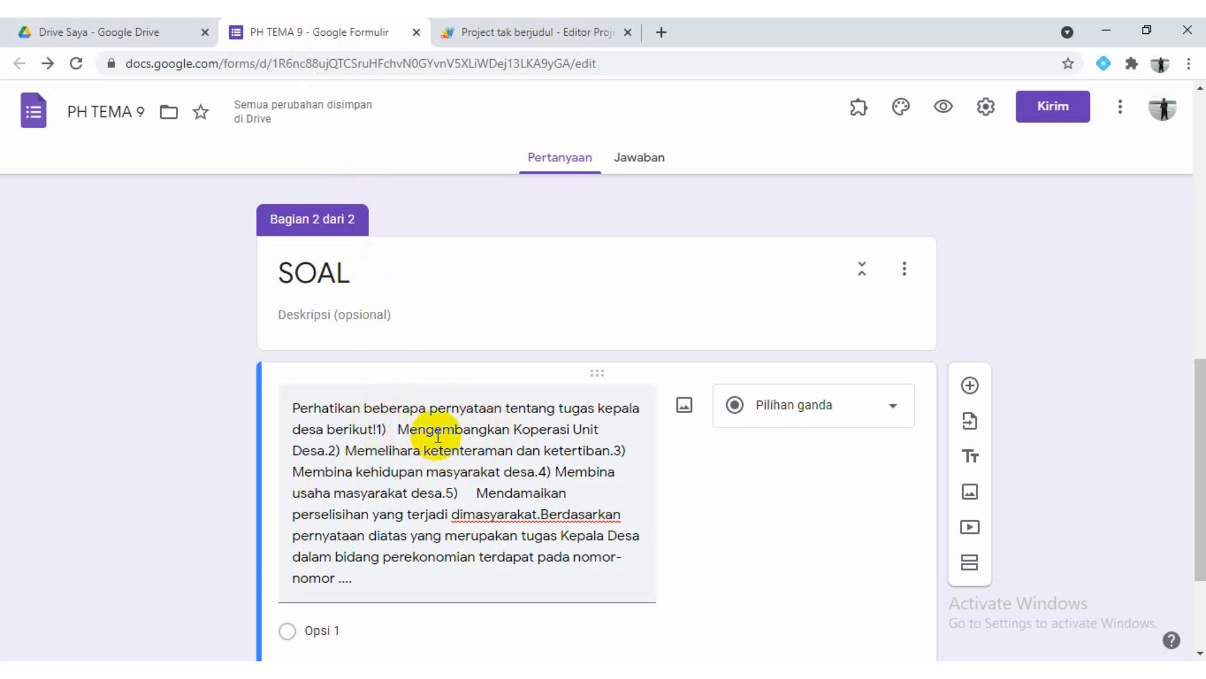
scroll(438, 436, down, 1)
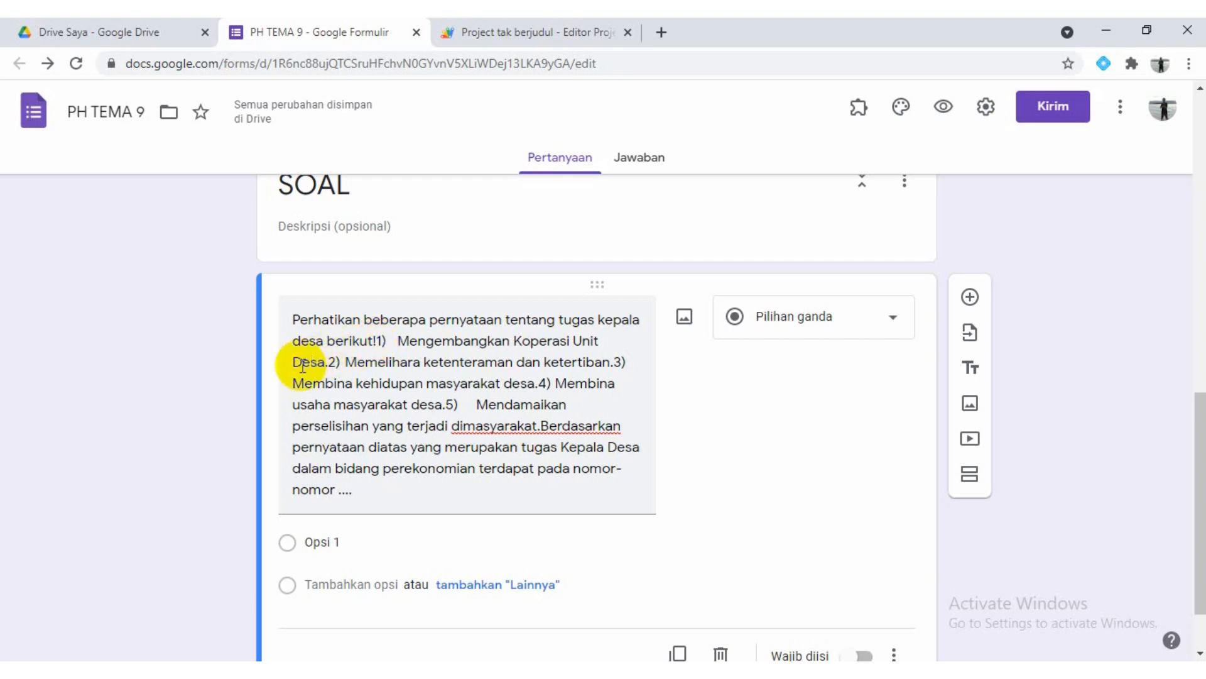
triple_click(376, 343)
click(377, 342)
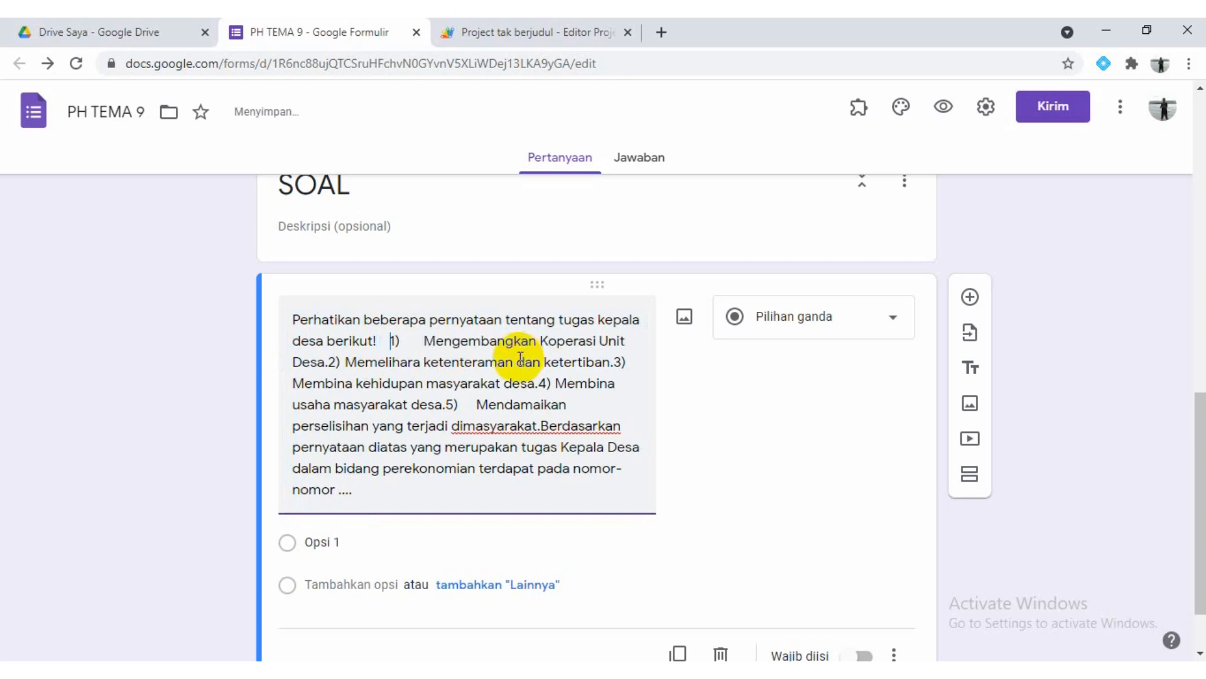
click(424, 340)
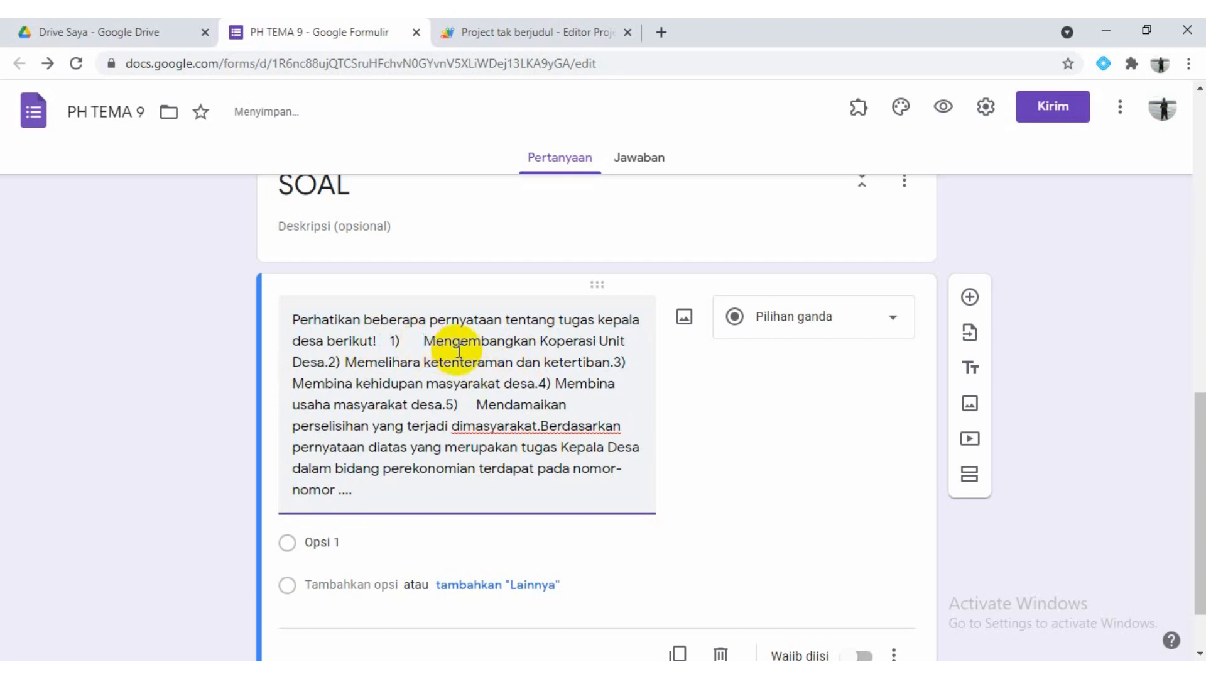
key(BackSpace)
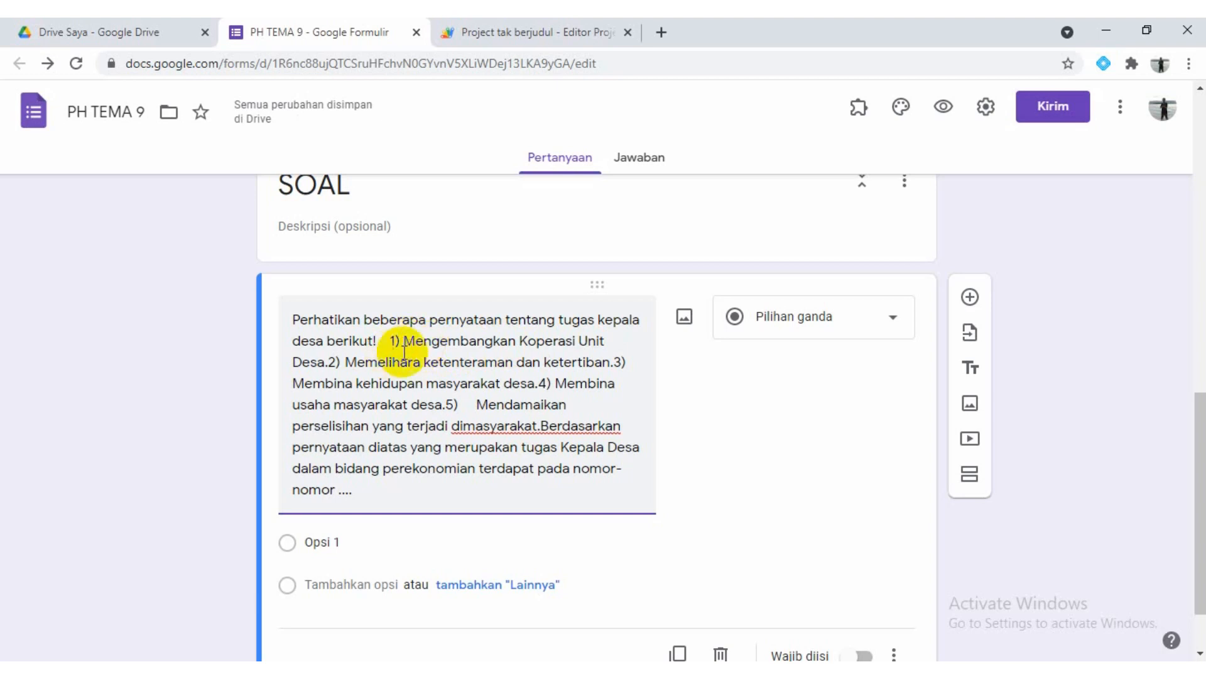
Add extra spaces before "2)" and "3)" in the question and reduce the gap after each number to one space
click(328, 363)
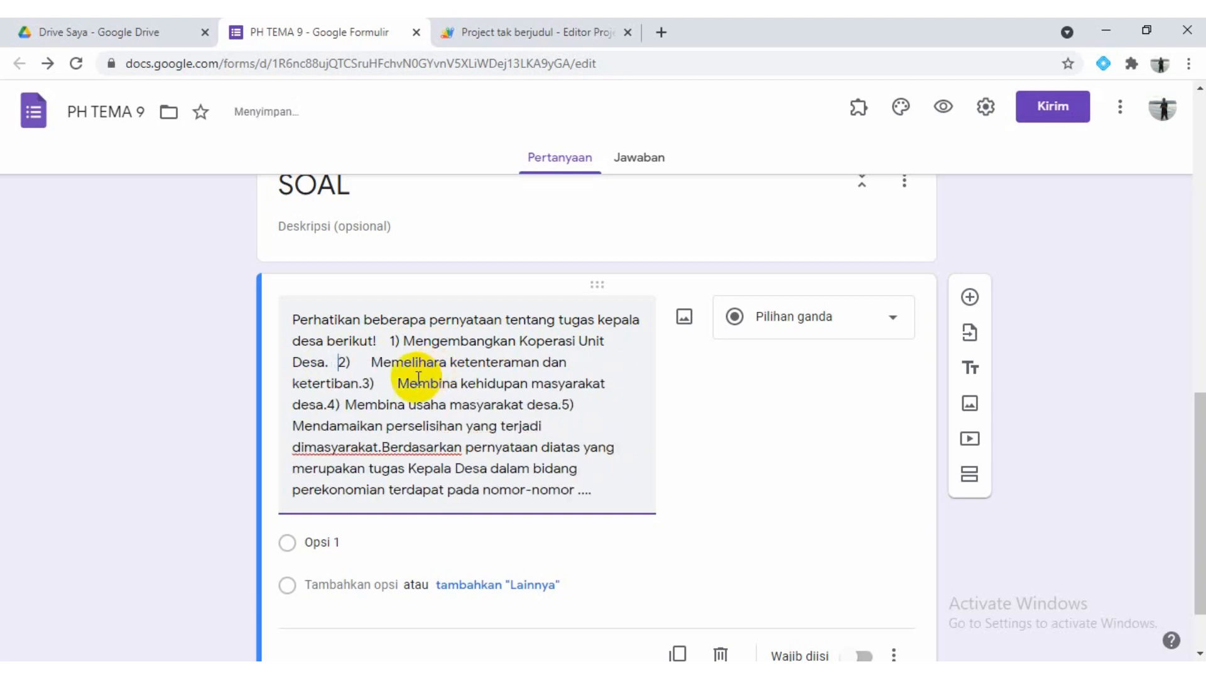
click(372, 363)
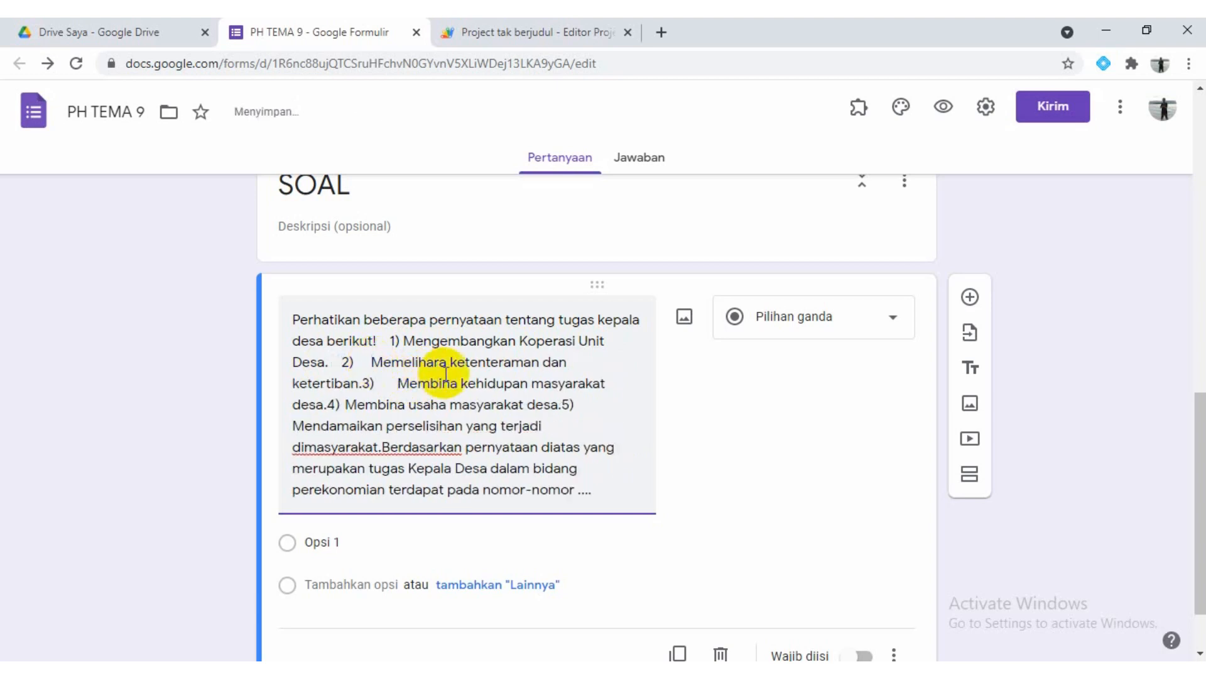
key(BackSpace)
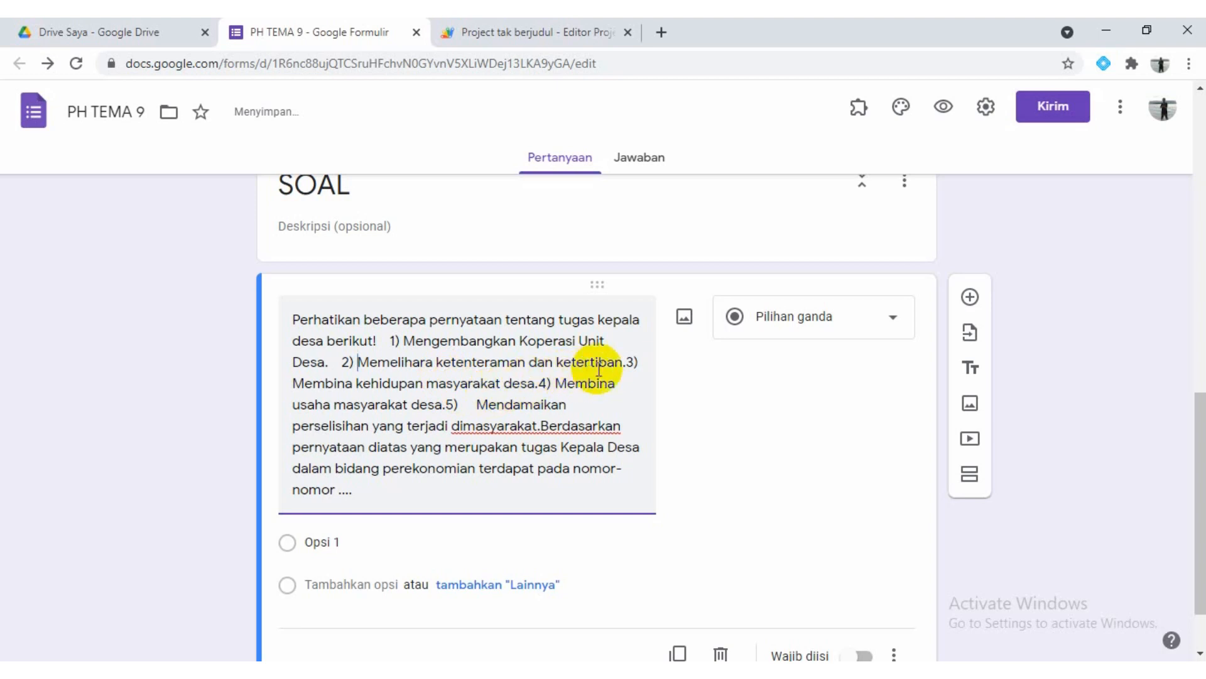
click(627, 365)
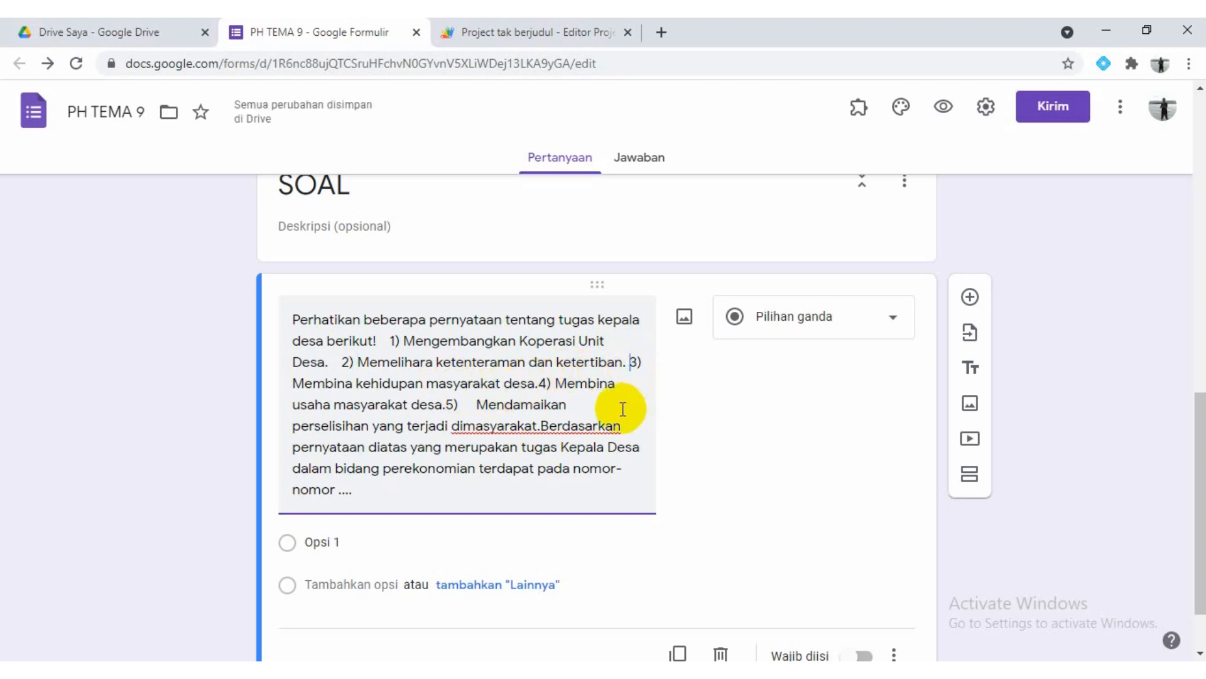
click(322, 384)
key(BackSpace)
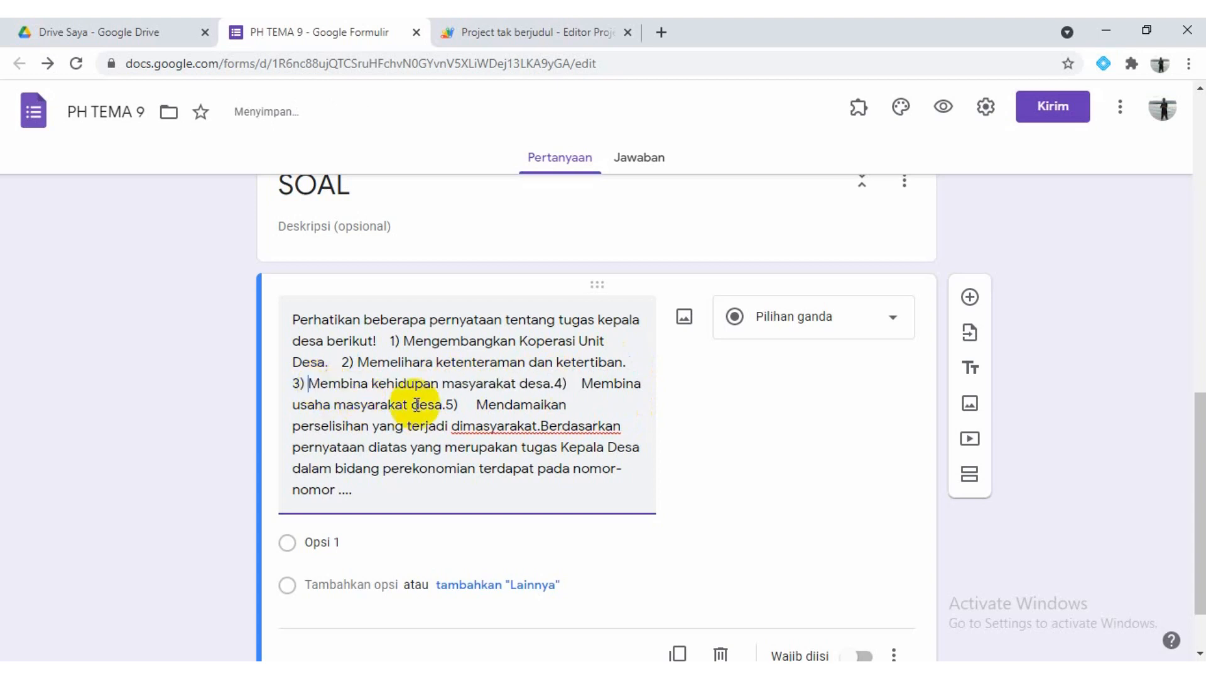
Add extra spaces before "4)" and "5)" in the question and leave one space after each number
click(557, 384)
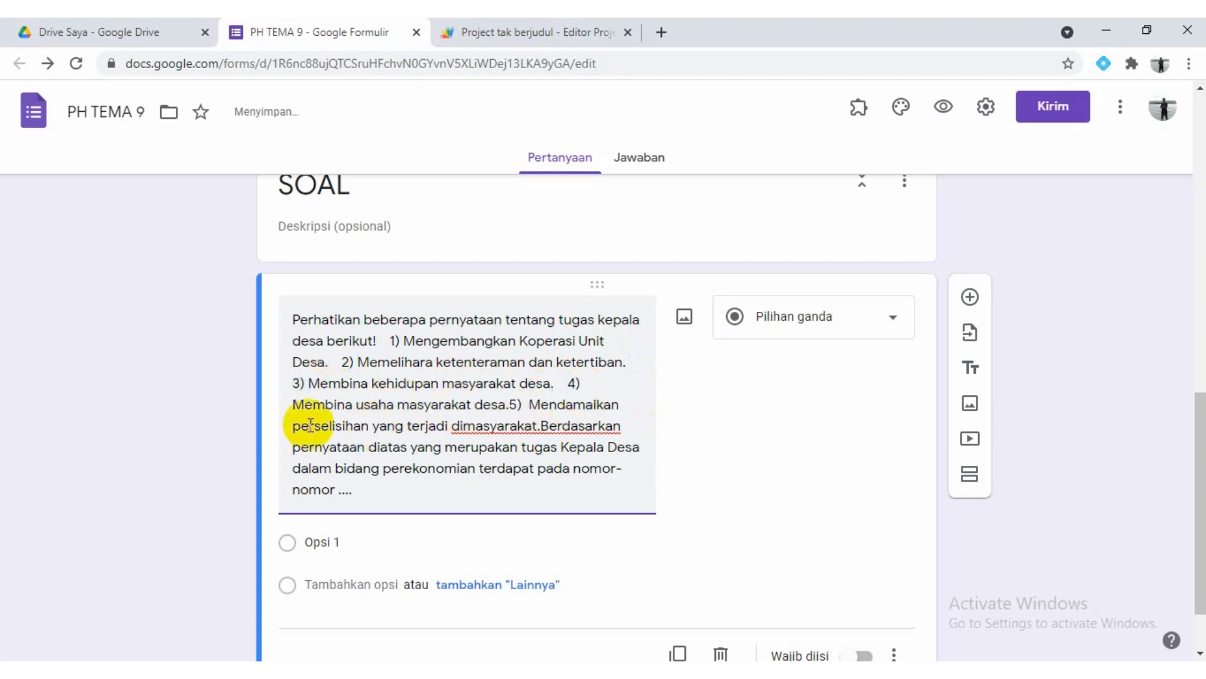
click(293, 406)
key(BackSpace)
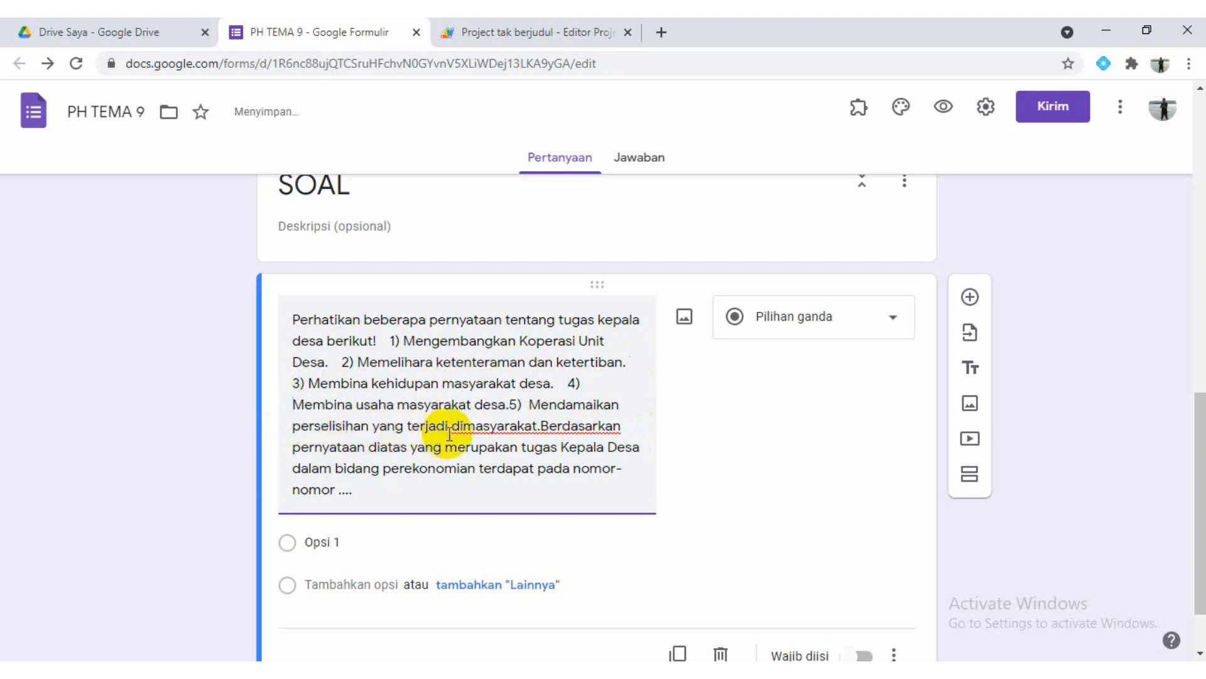
click(510, 404)
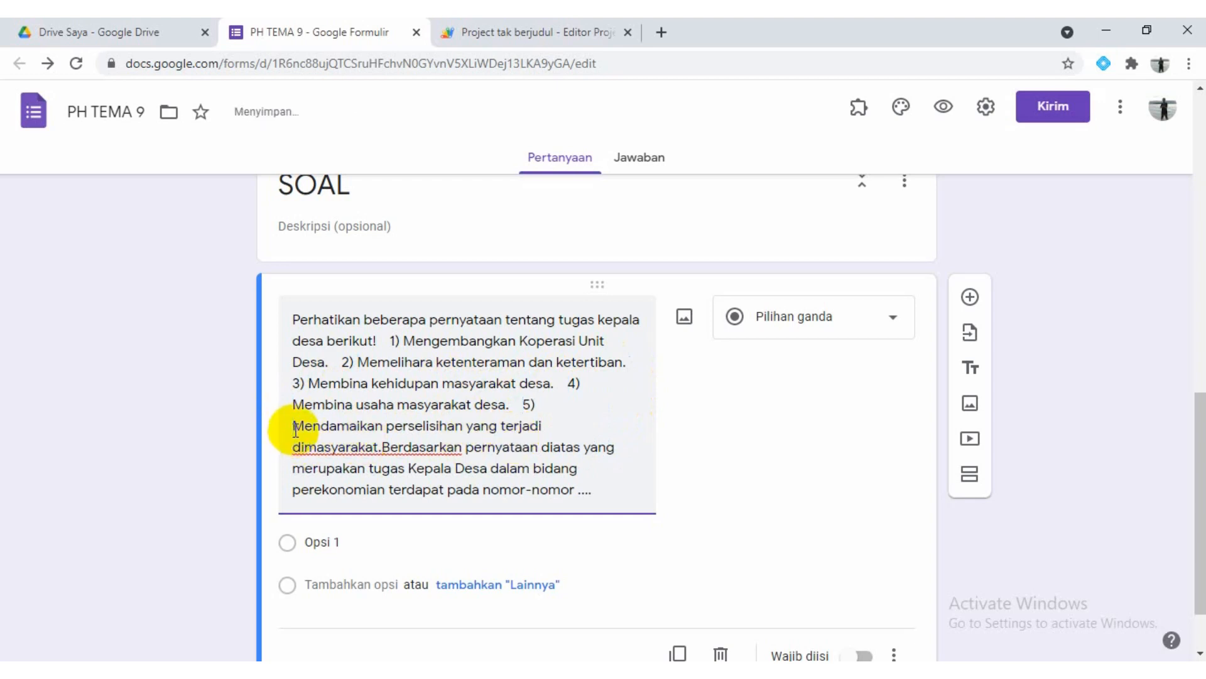
key(BackSpace)
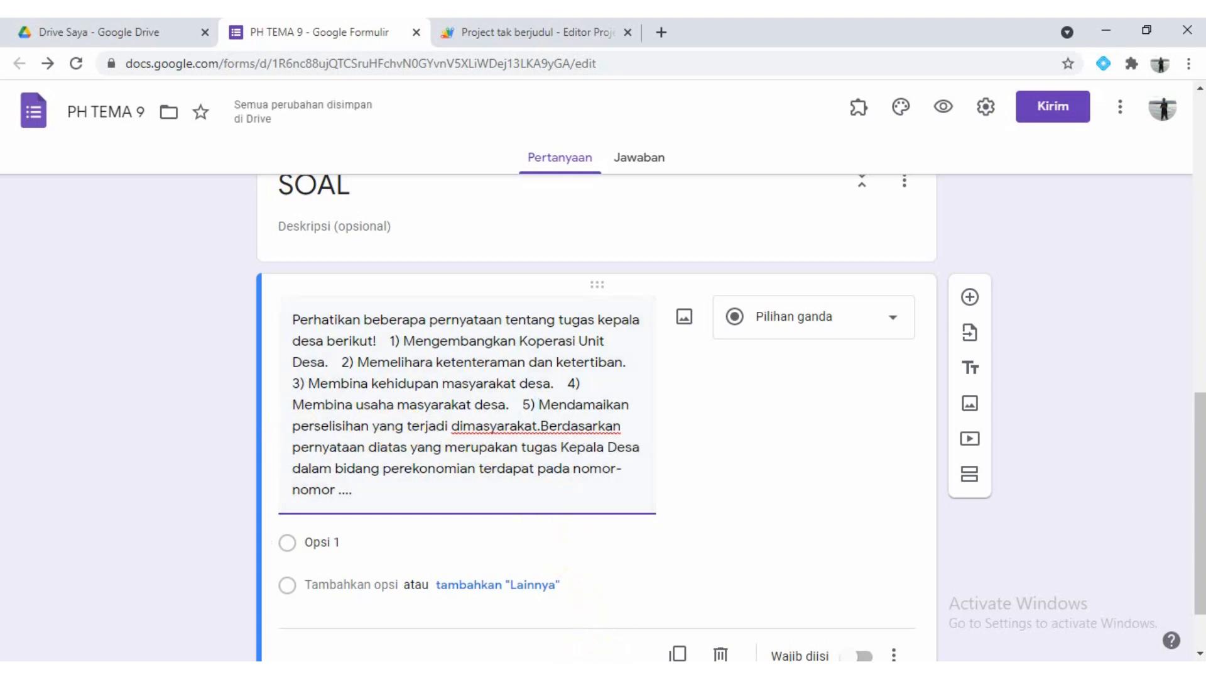
Check the question's layout in the Word document, return to the form, and add extra spaces before "Berdasarkan"
click(490, 671)
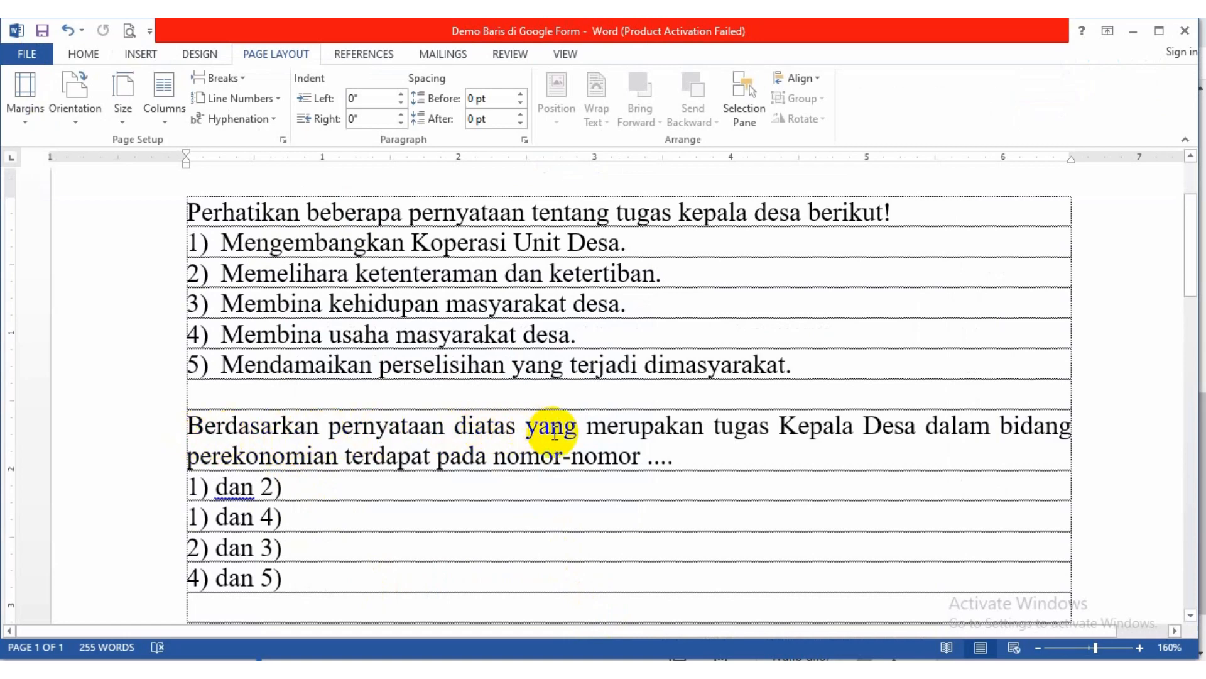
click(522, 671)
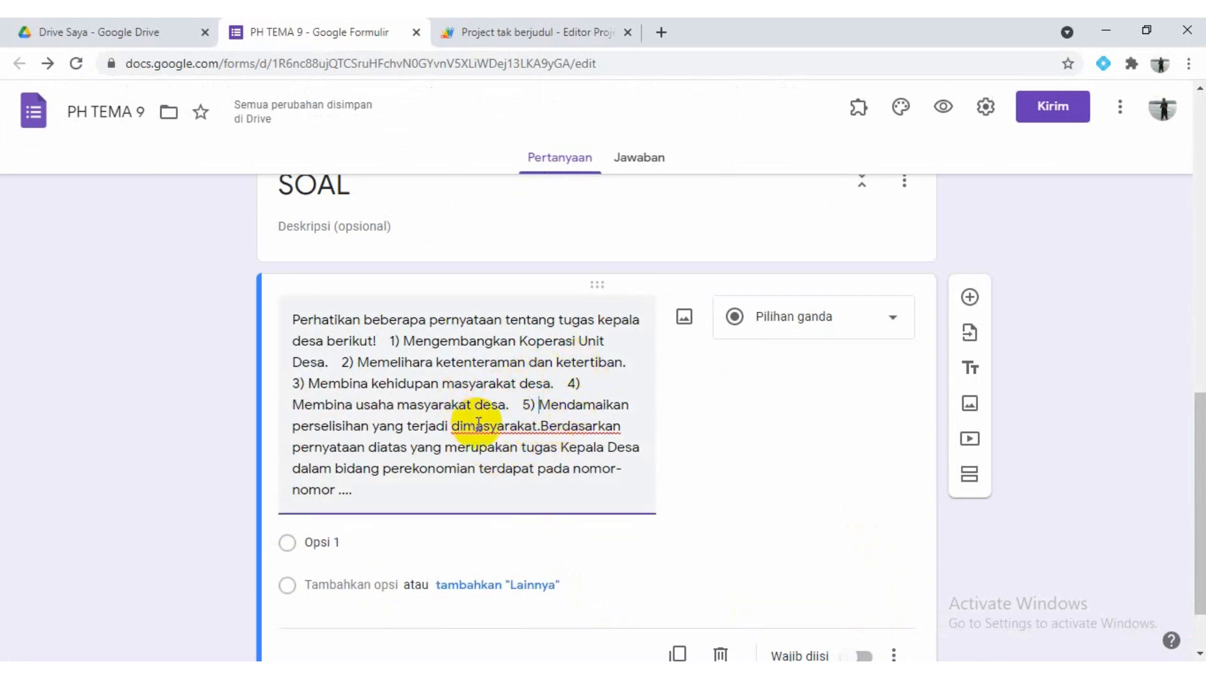
click(541, 427)
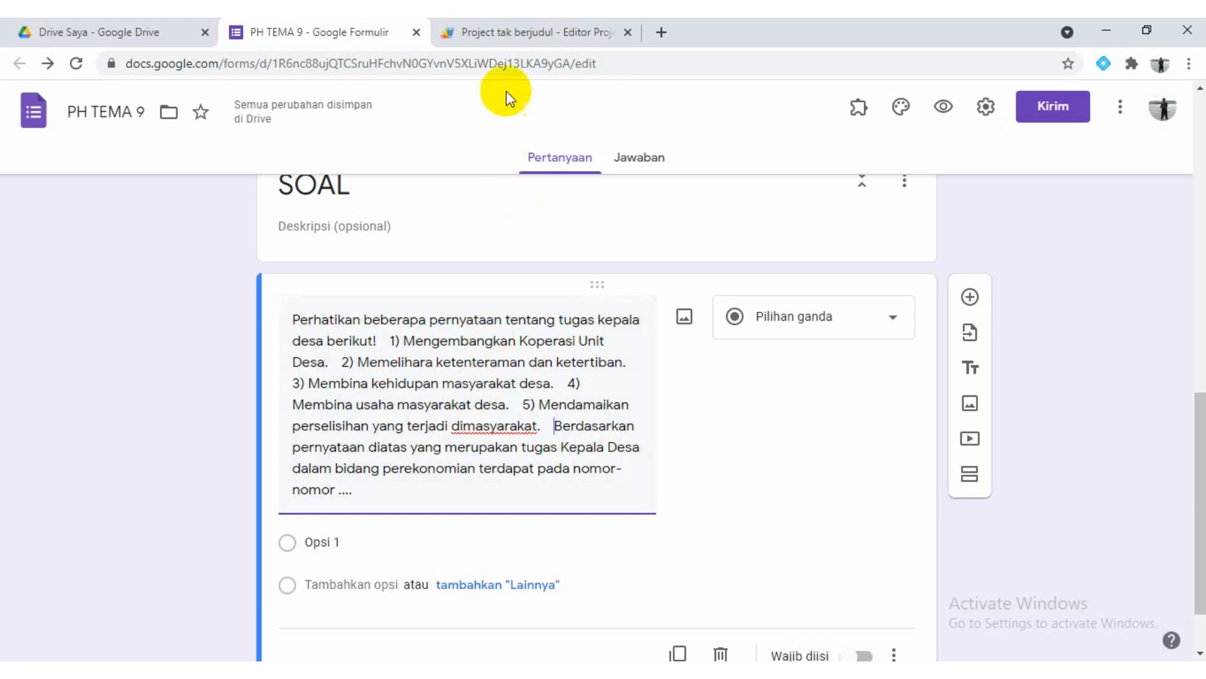
Try running addLineBreaks on the spaced question, return to the form, and undo the resulting line breaks
click(519, 35)
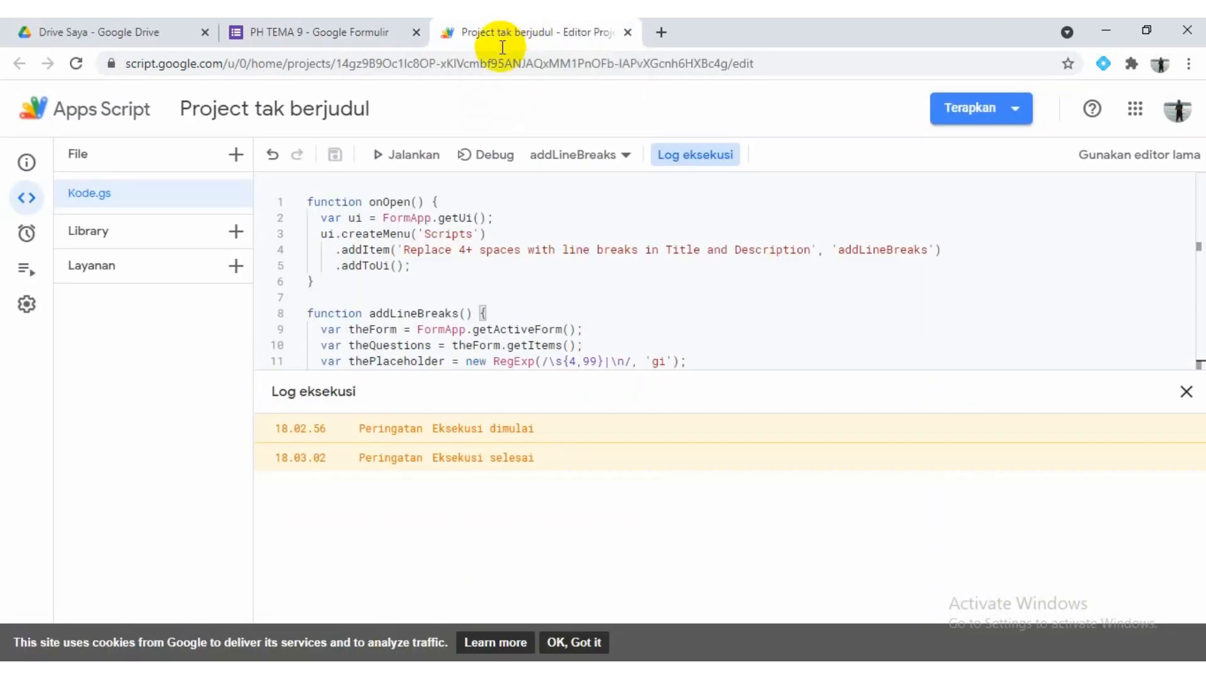
click(402, 157)
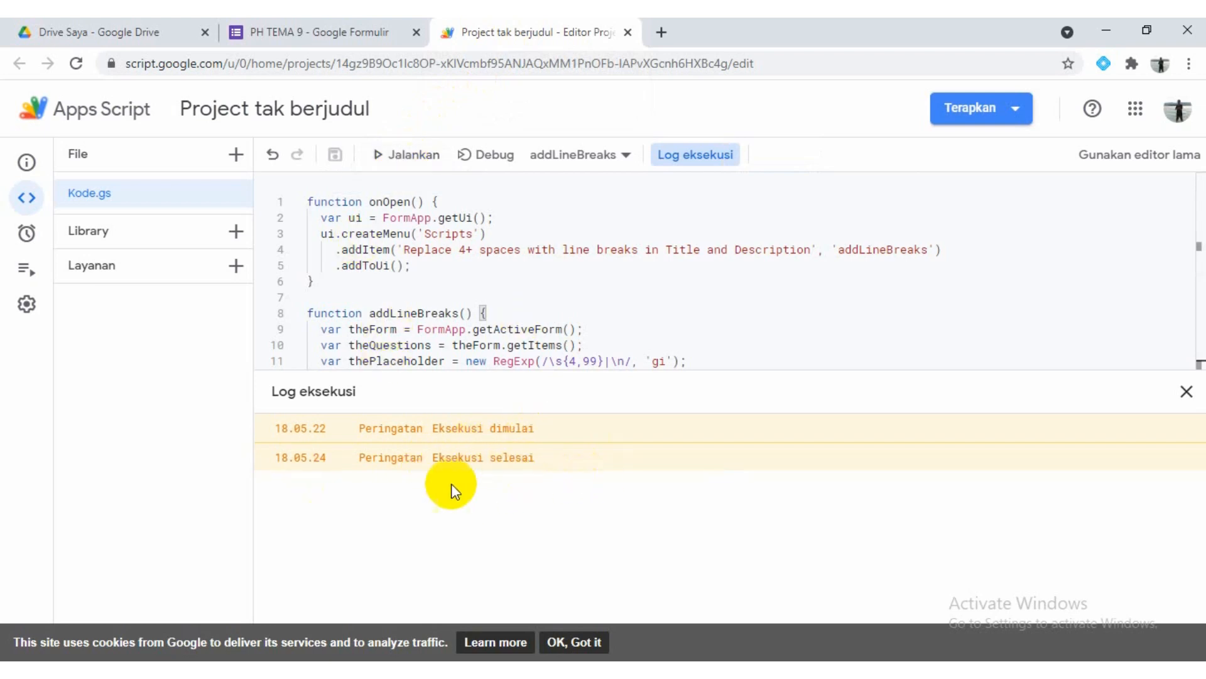
click(295, 35)
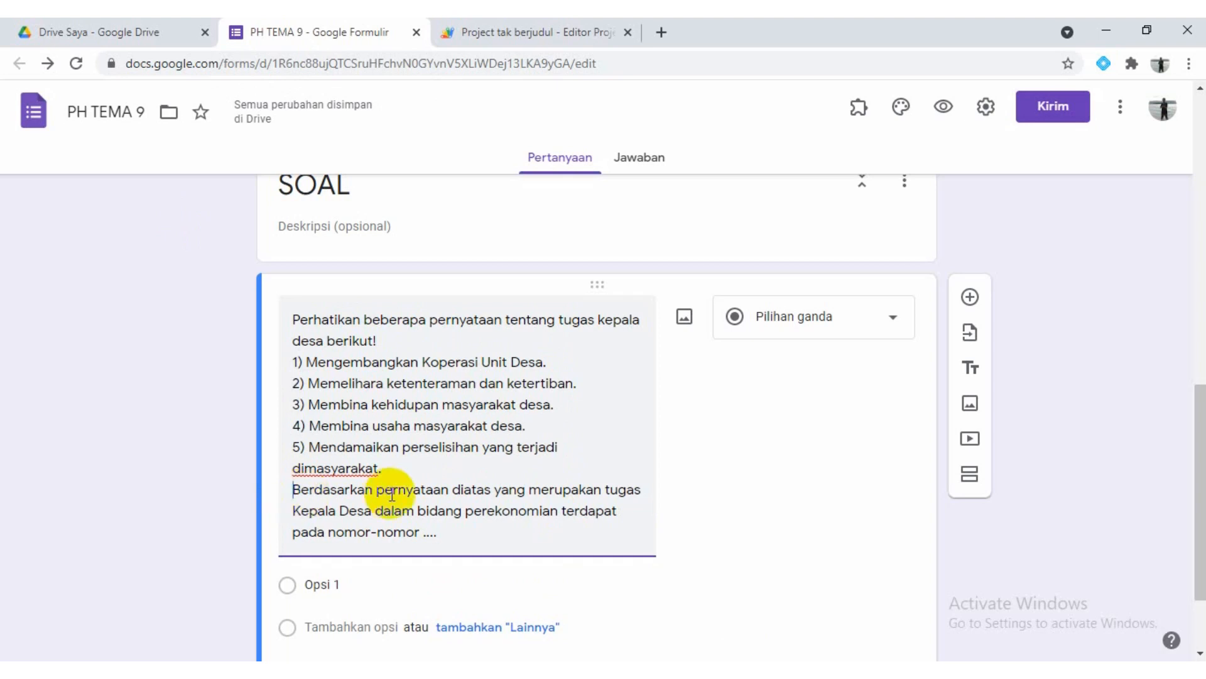
key(ctrl+z)
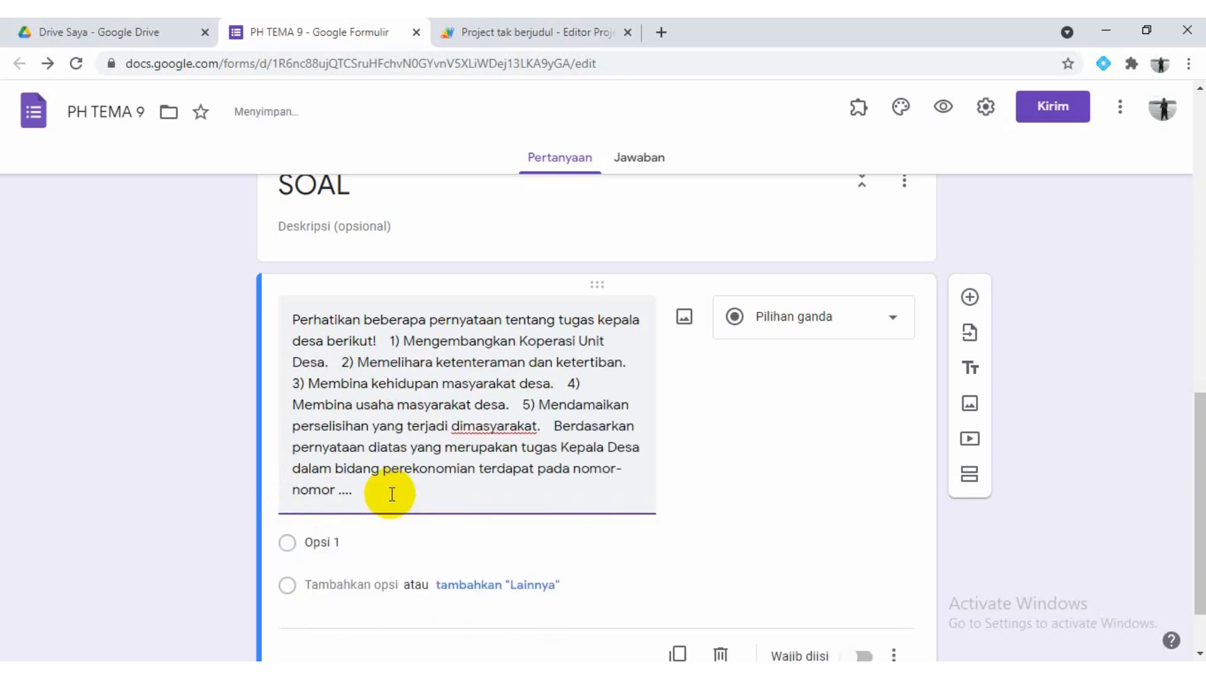
Insert a standalone "." followed by extra spaces before "Berdasarkan" in the question
key(BackSpace)
key(BackSpace)
key(BackSpace)
key(BackSpace)
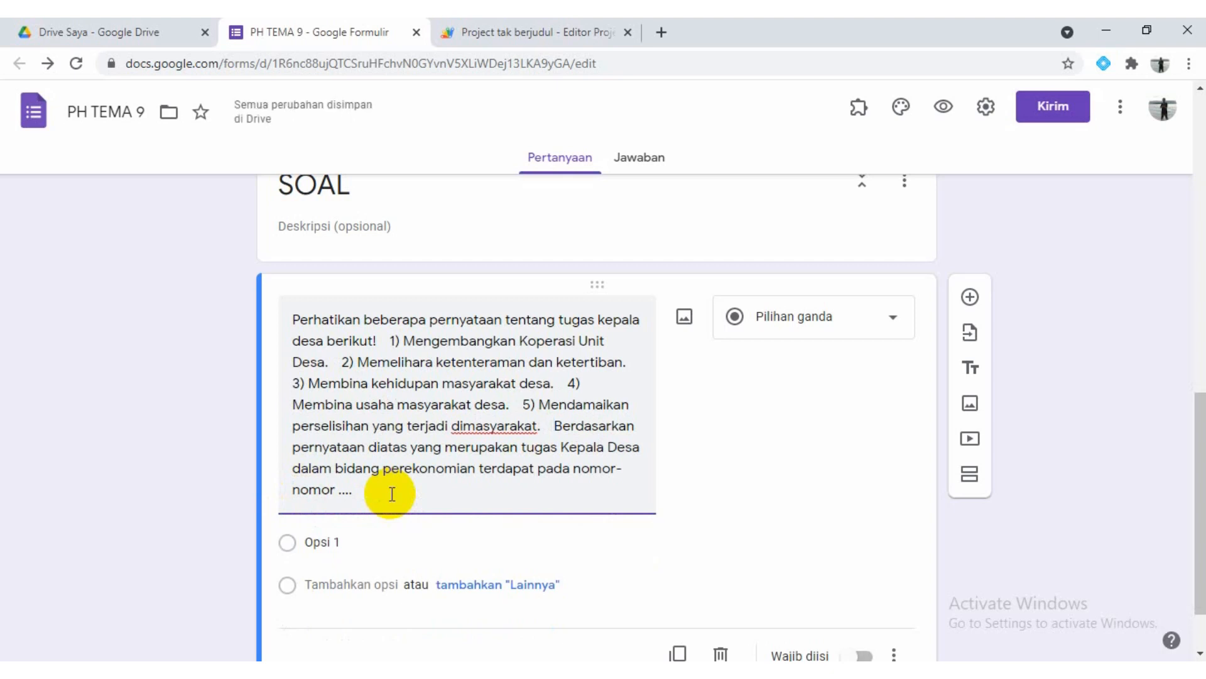
text(.)
key(Return)
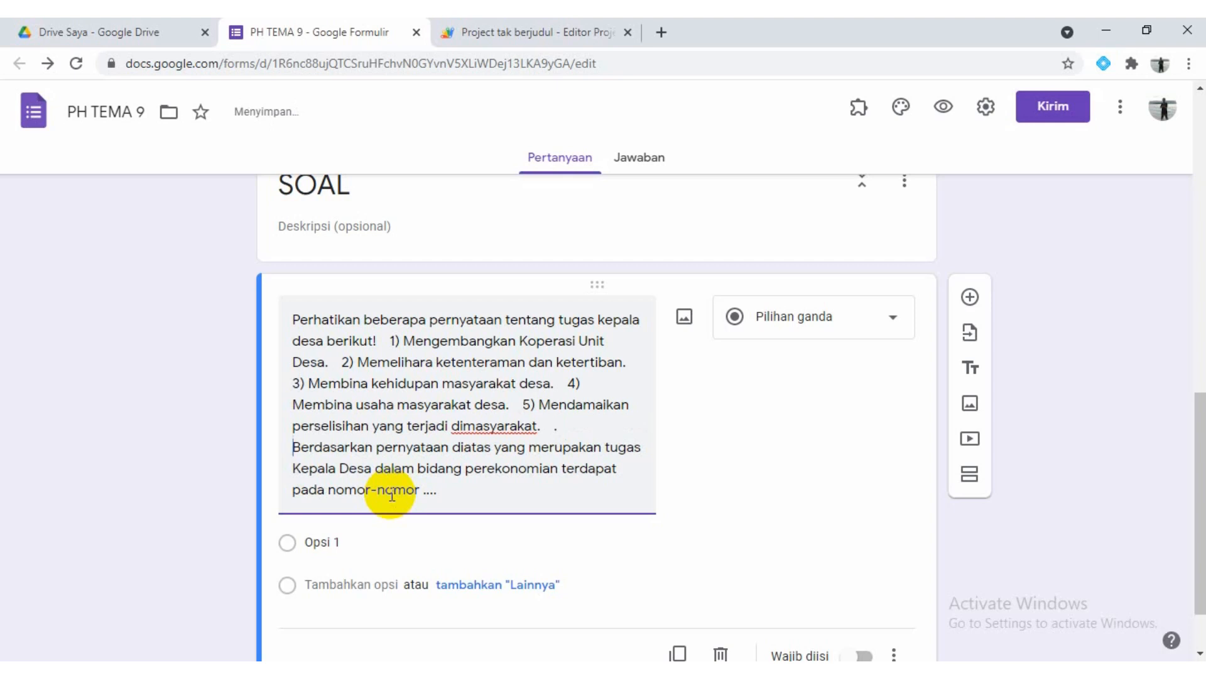
Run addLineBreaks again in the Apps Script project and return to the form to check the question
click(518, 35)
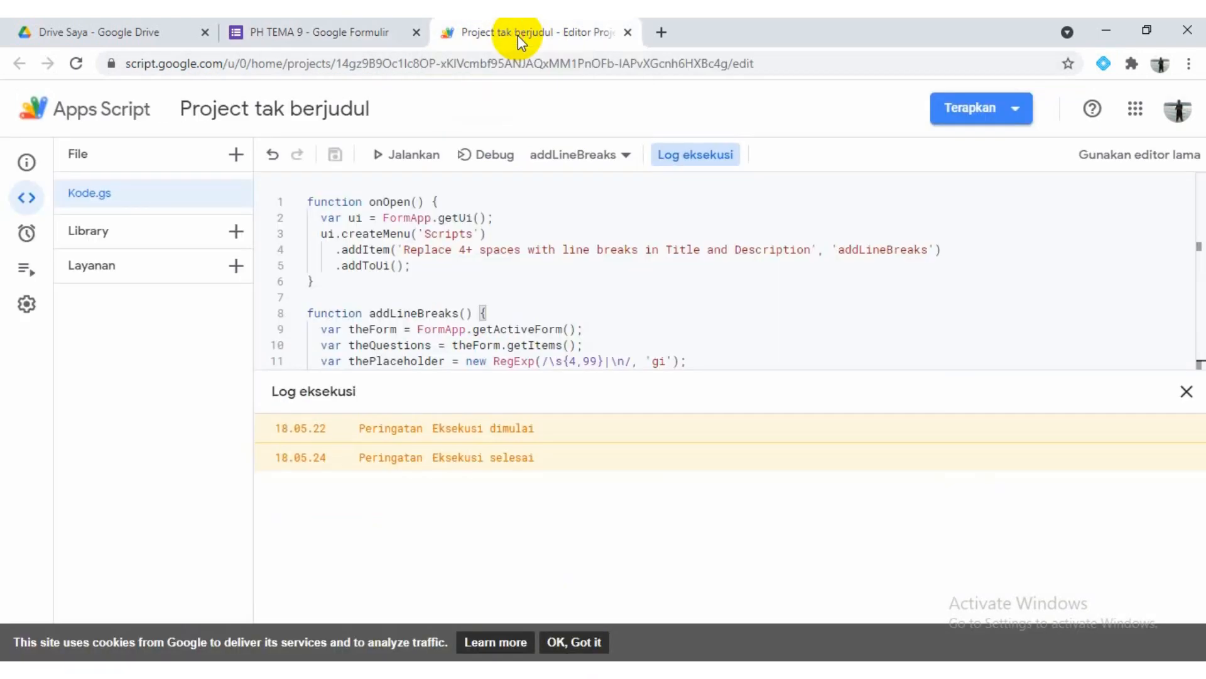
click(403, 162)
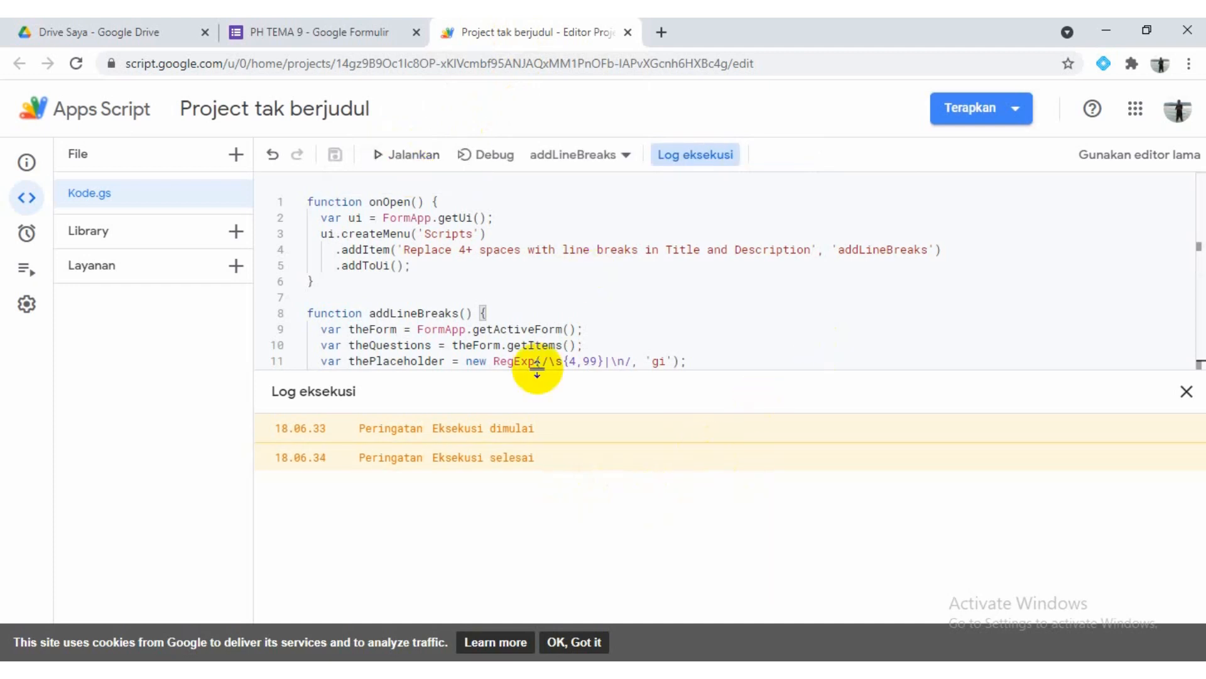
click(308, 31)
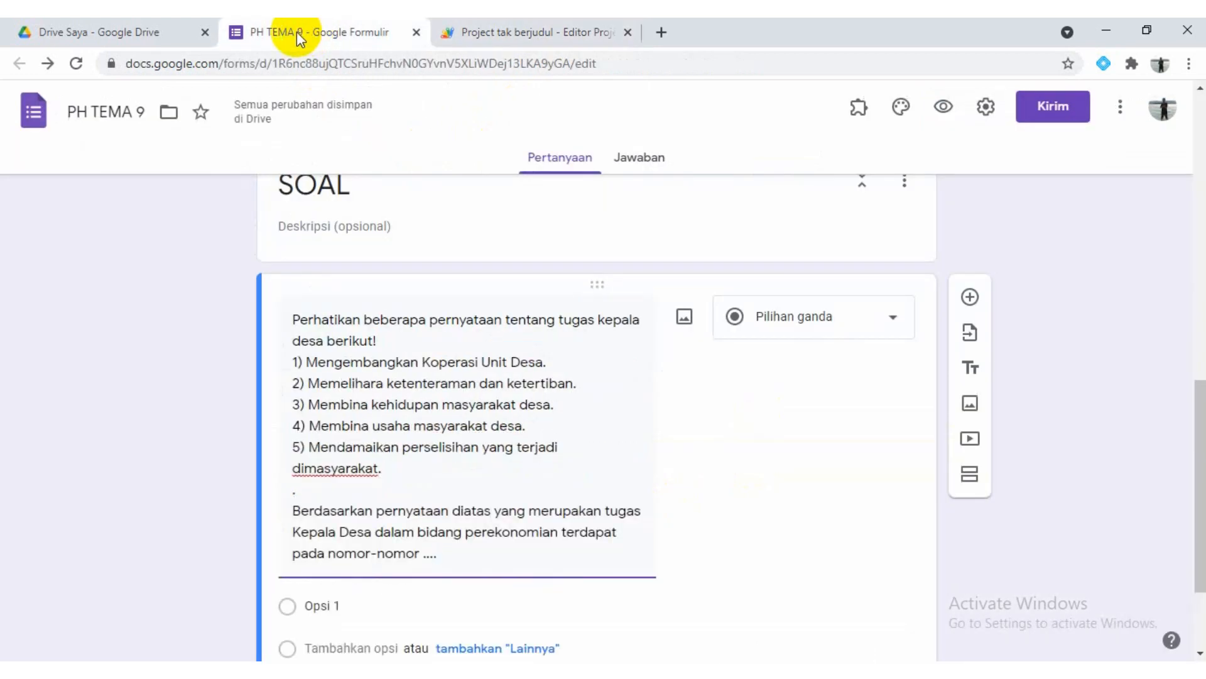
click(332, 491)
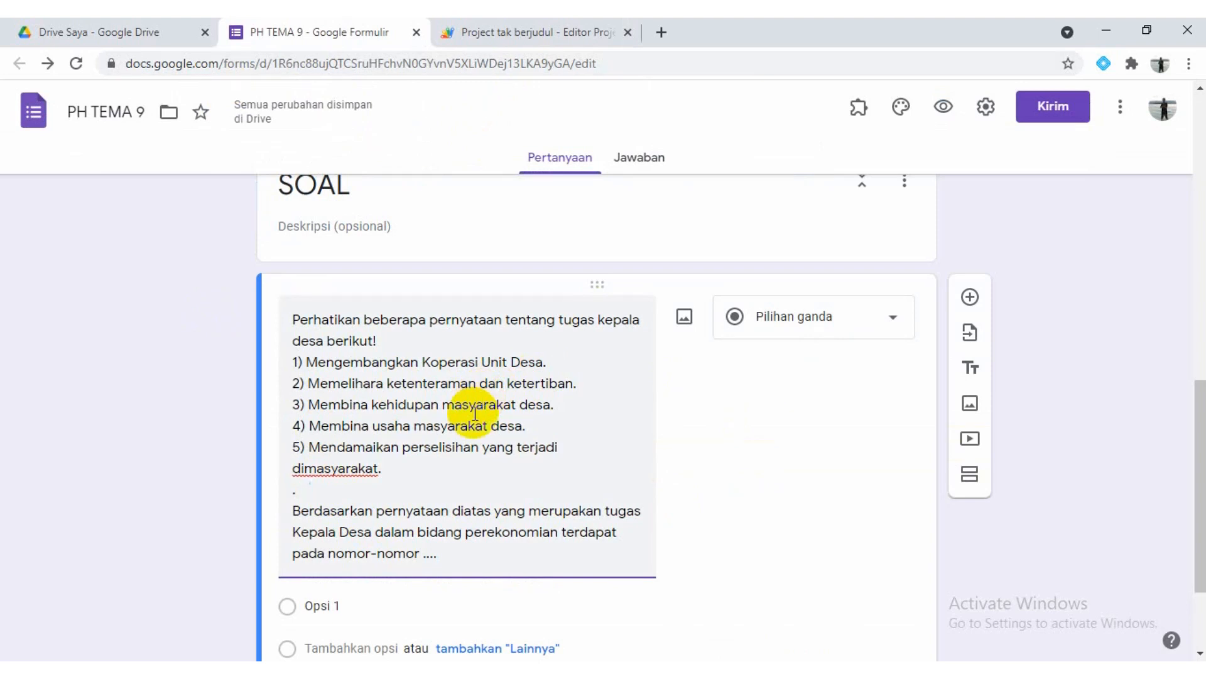
scroll(475, 413, down, 2)
scroll(475, 413, up, 1)
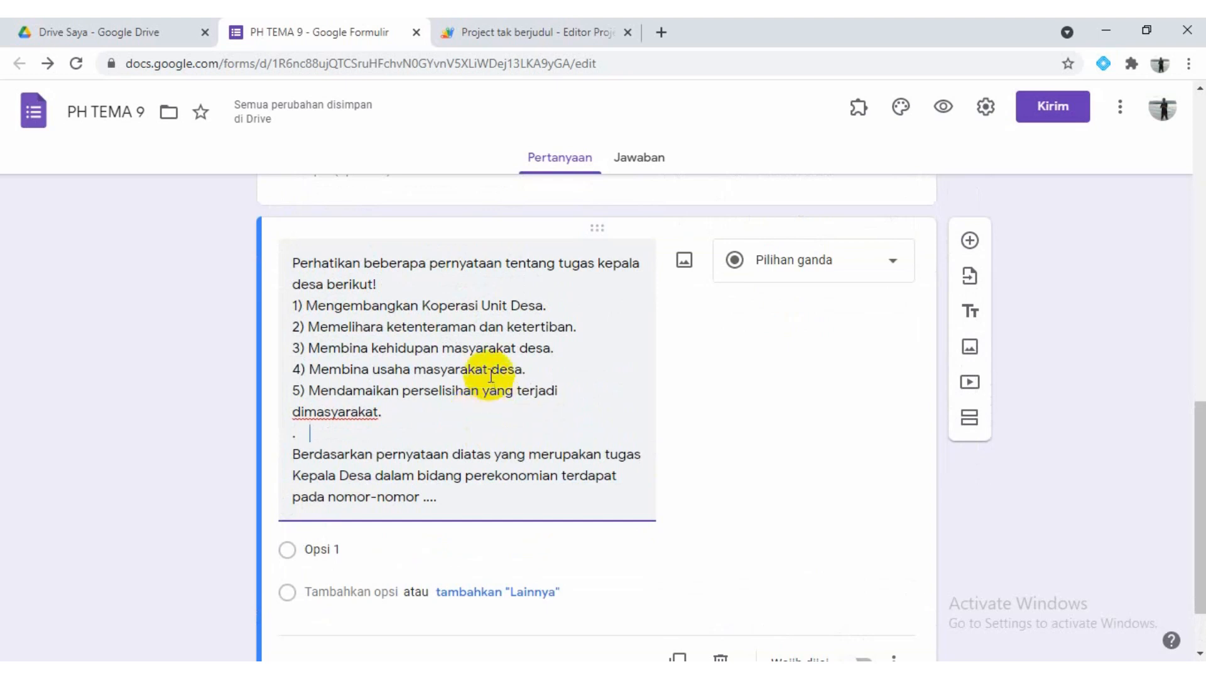
click(327, 551)
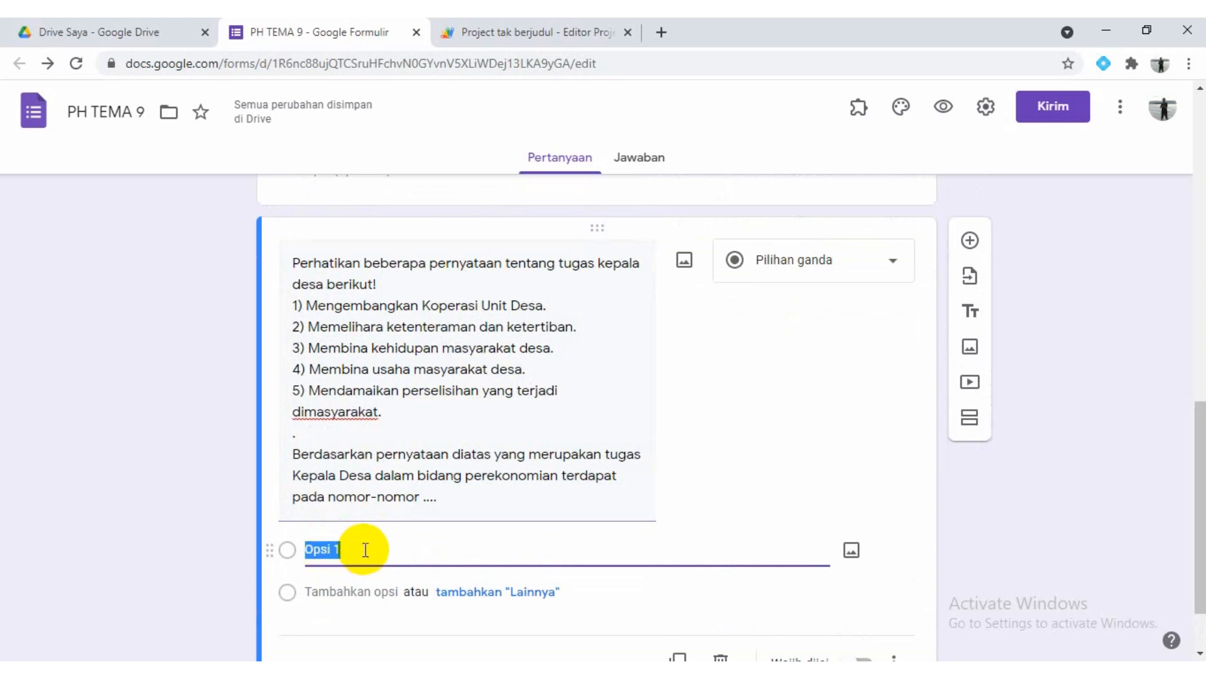
click(365, 550)
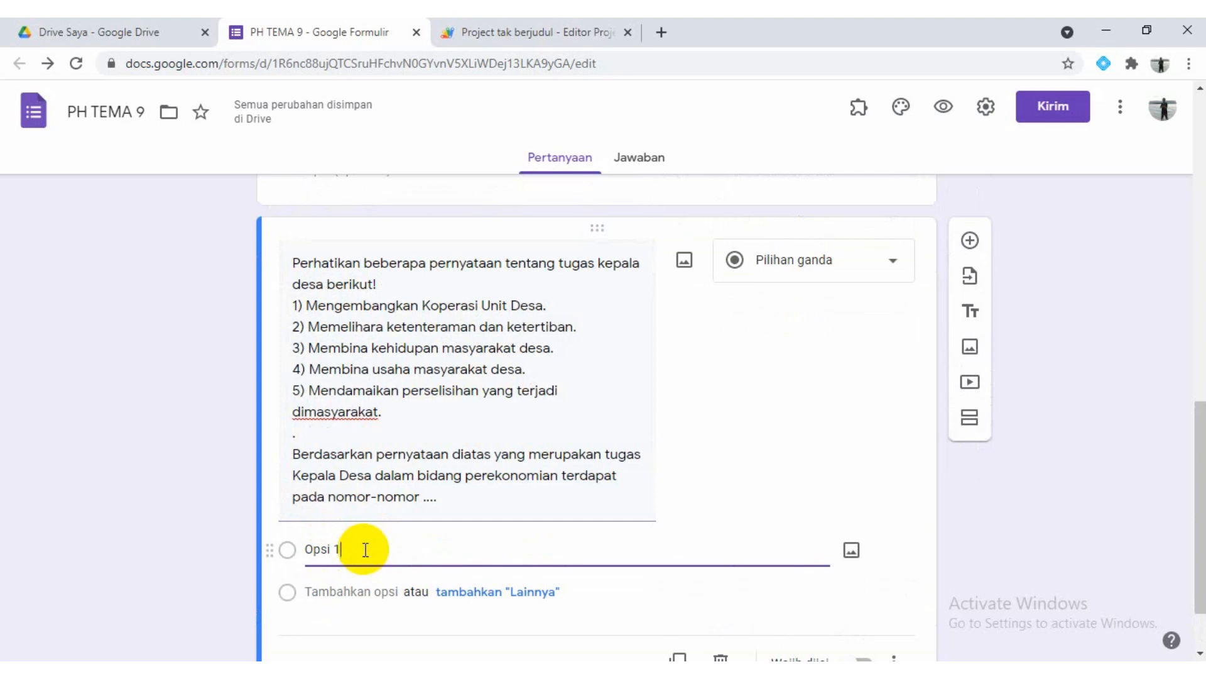
Add a new question and paste in the "Perhatikan beberapa tumbuhan berikut!" question text, without its answer choices, from the Word document
click(970, 242)
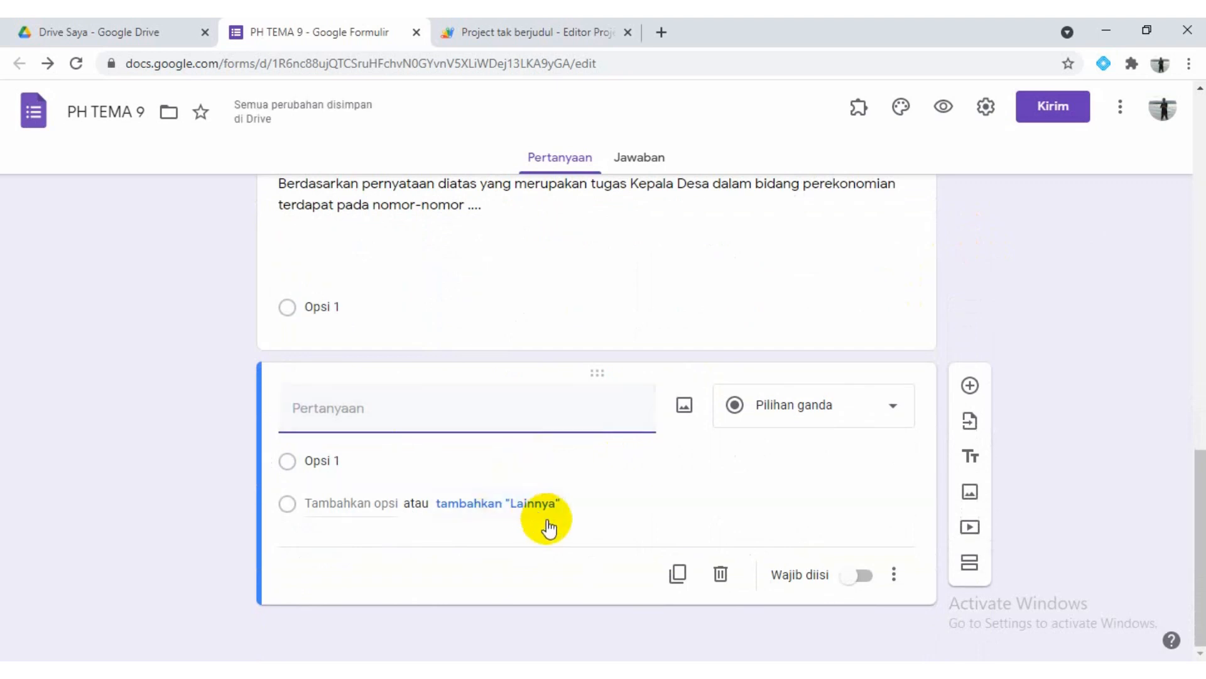
mouse_move(434, 669)
click(478, 603)
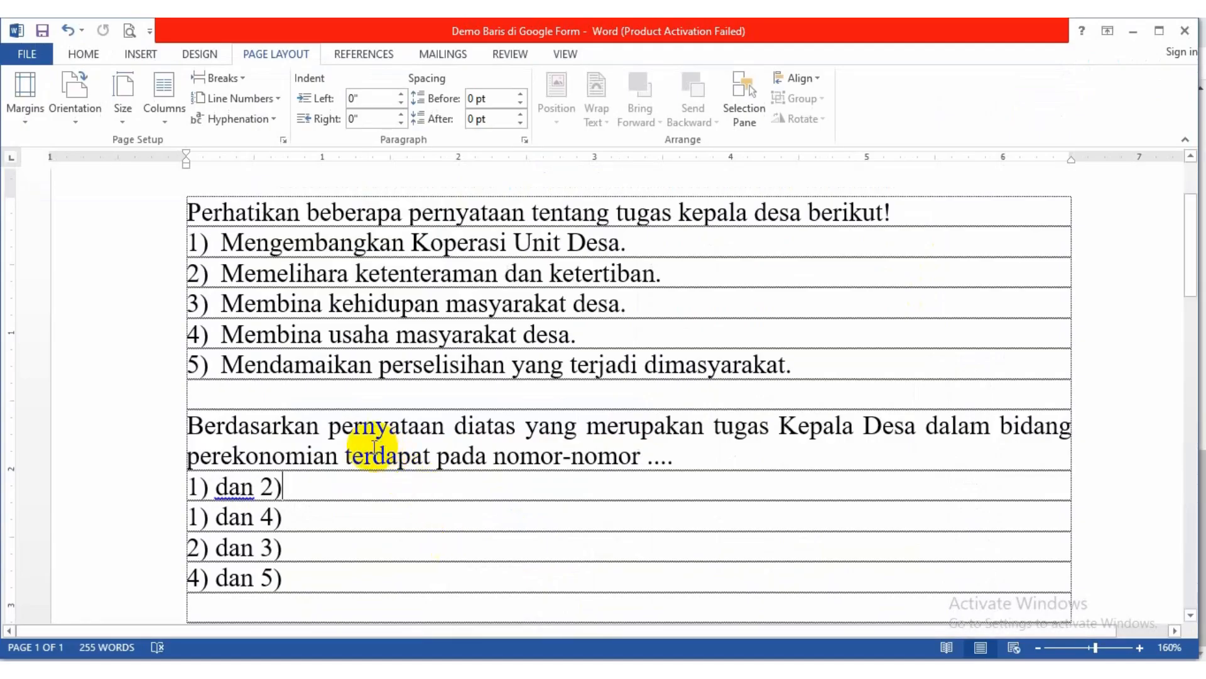
scroll(377, 449, down, 4)
scroll(375, 446, down, 1)
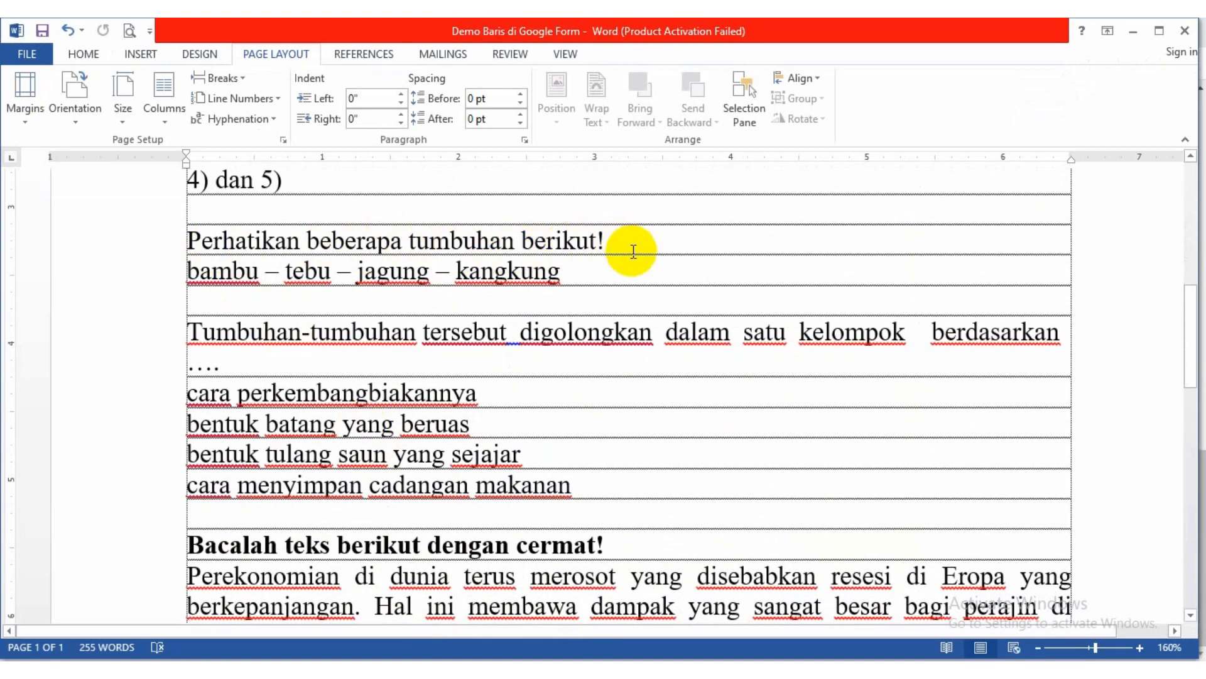
drag(187, 241, 230, 360)
click(812, 668)
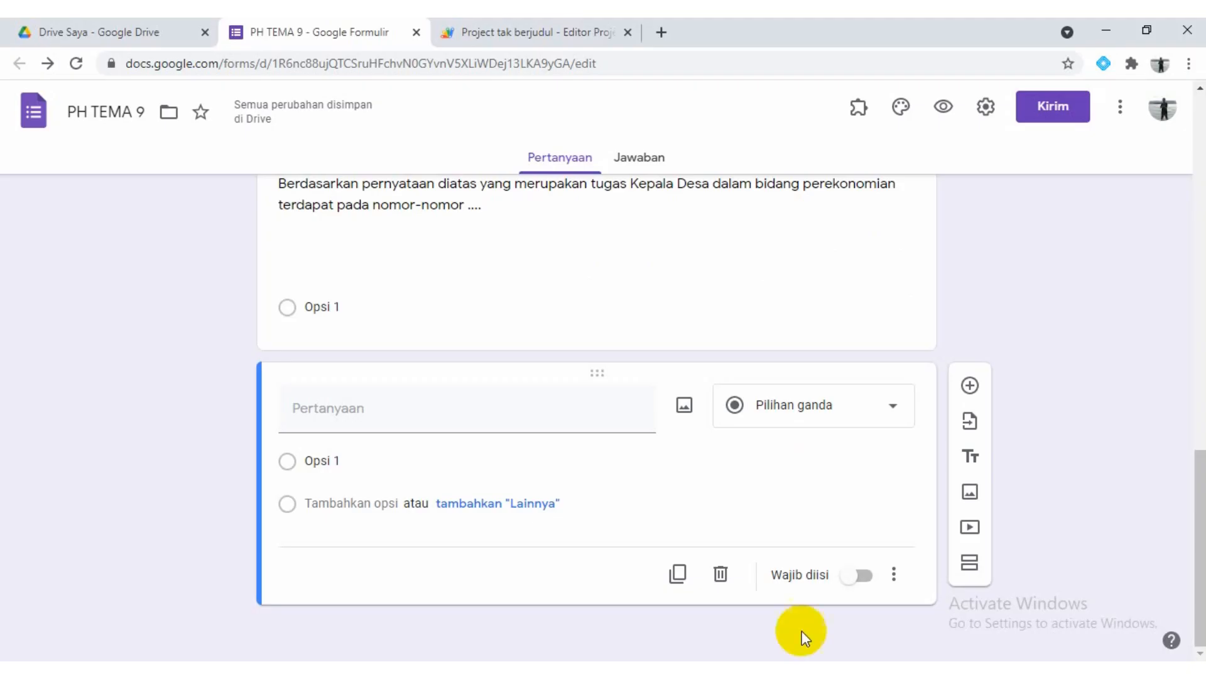
text(Perhatikan beberapa tumbuhan berikut!bambu – tebu – jagung – kangkungTumbuhan-tumbuhan tersebut digolongkan dalam satu kelompok berdasarkan ....)
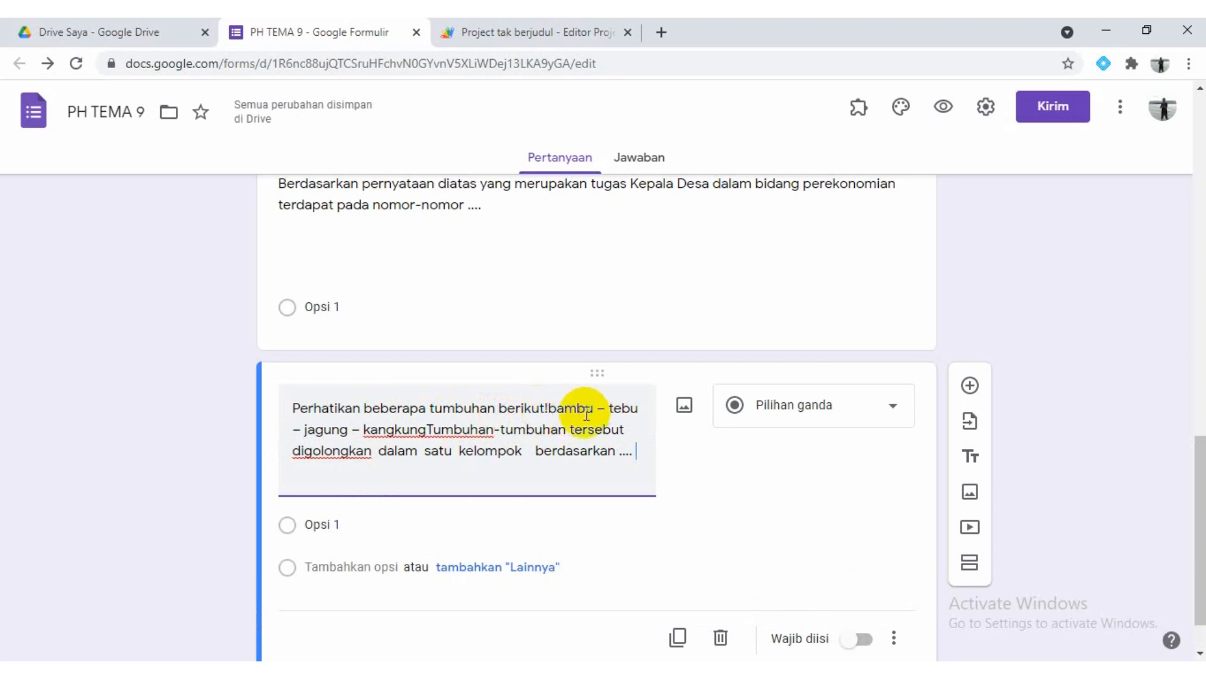
Insert extra spaces before "bambu" and a standalone "." surrounded by extra spaces before "Tumbuhan-tumbuhan" in the plants question
click(548, 408)
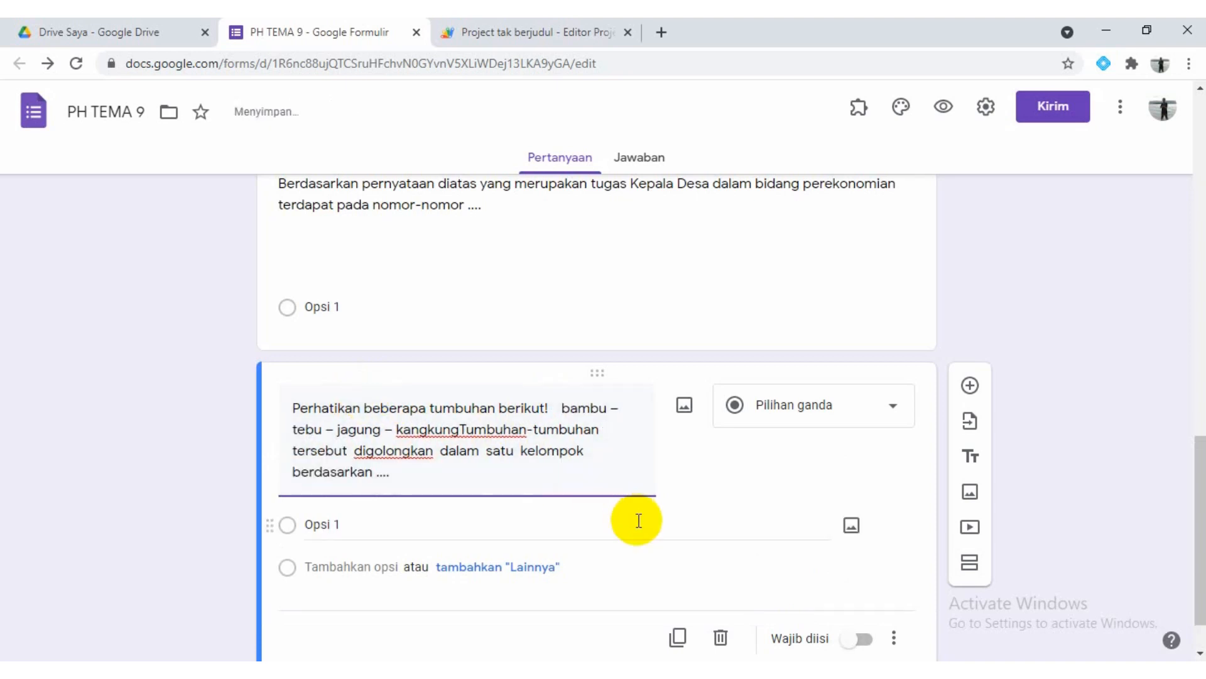
key(alt+Tab)
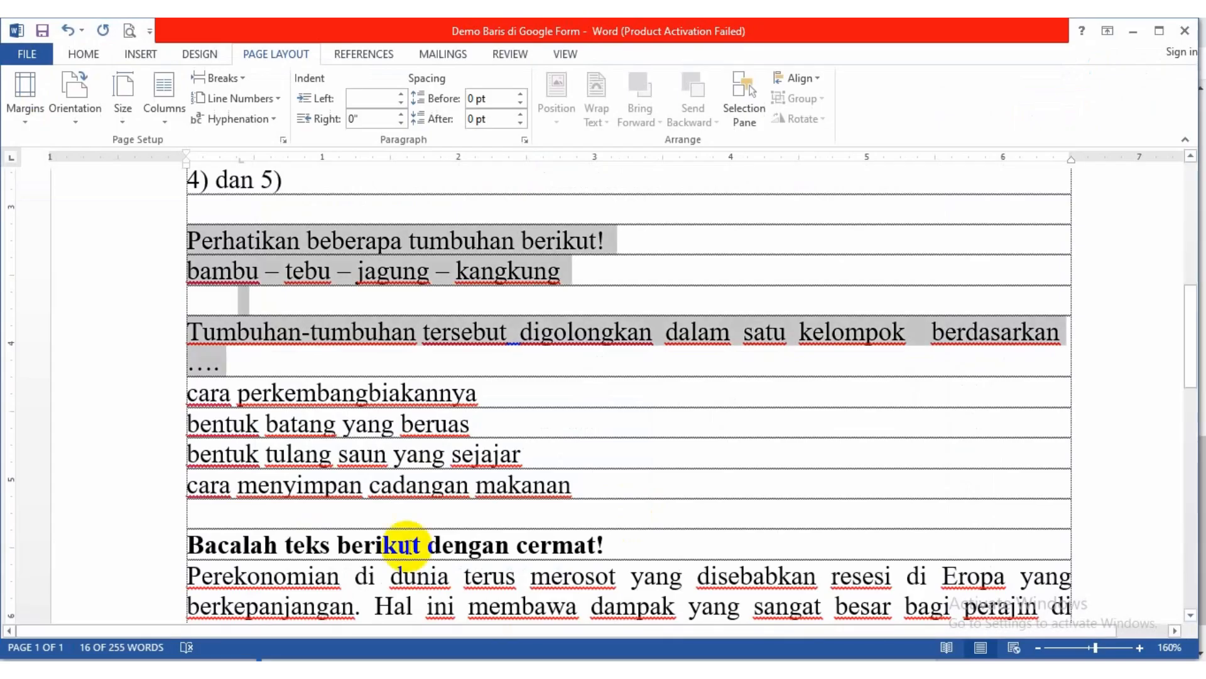
click(245, 331)
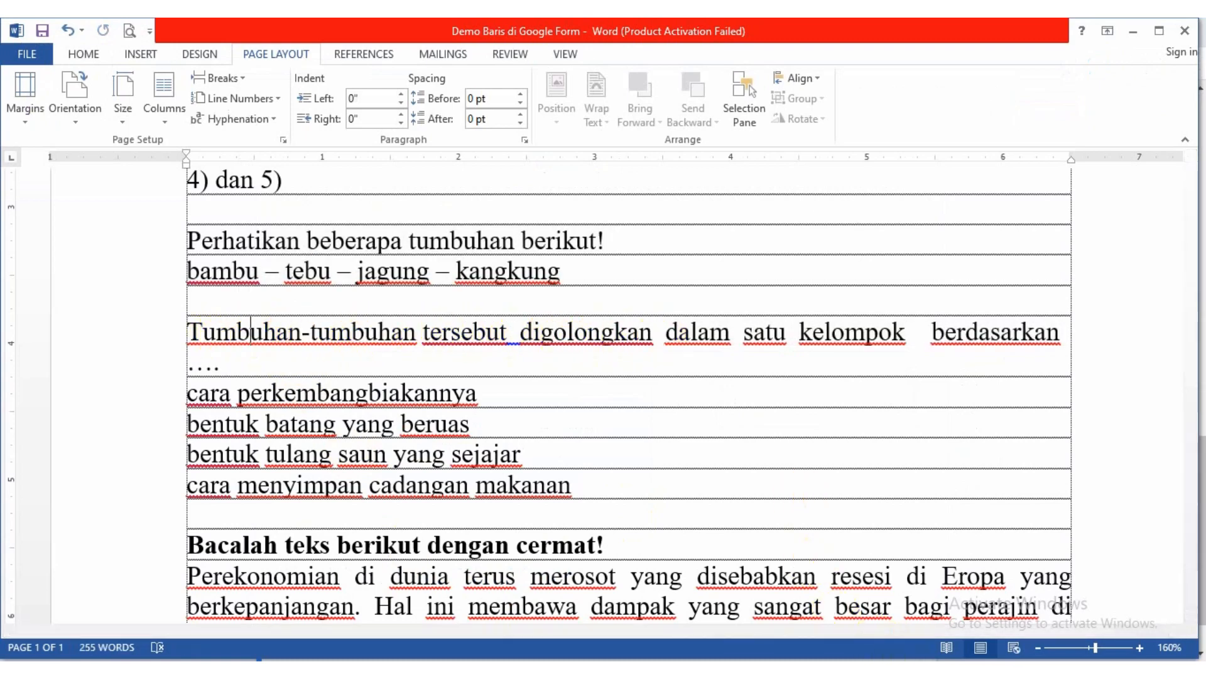
key(alt+Tab)
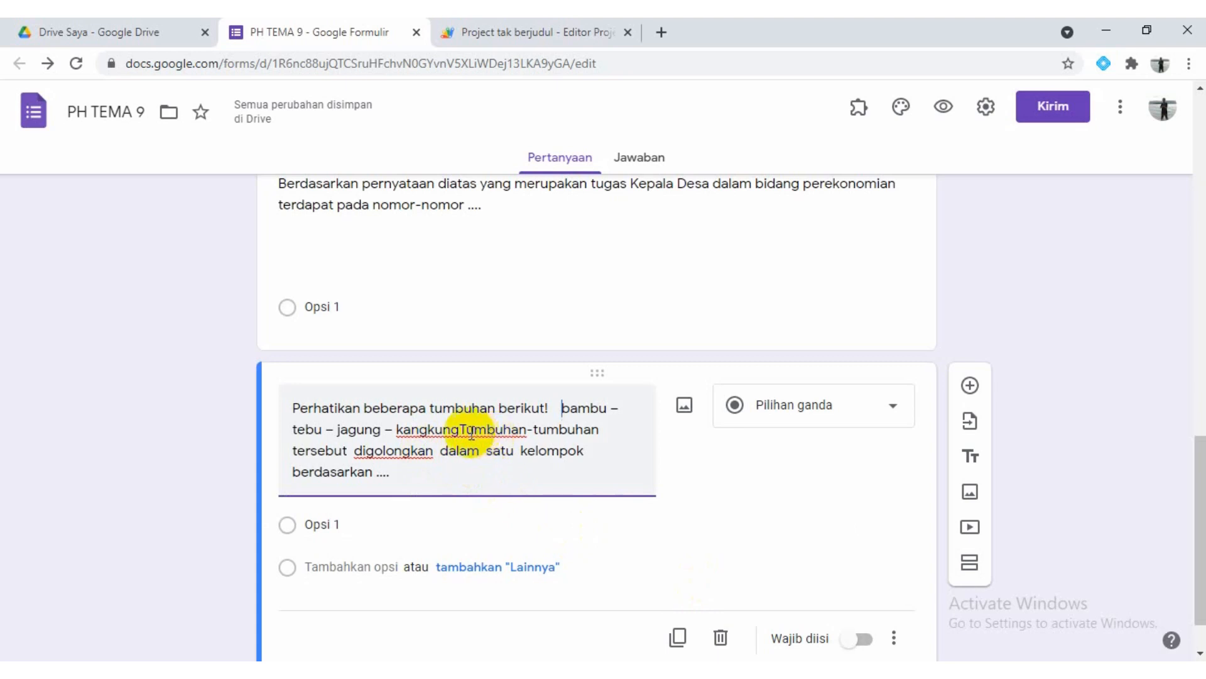
click(463, 429)
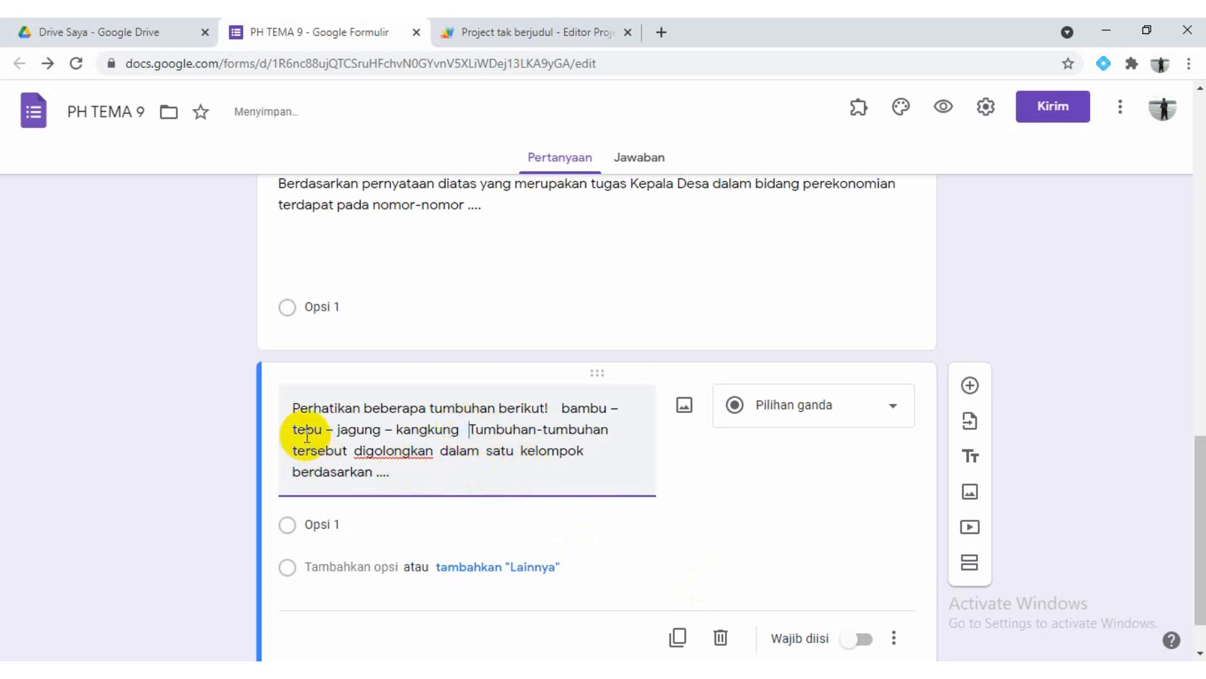
text(.)
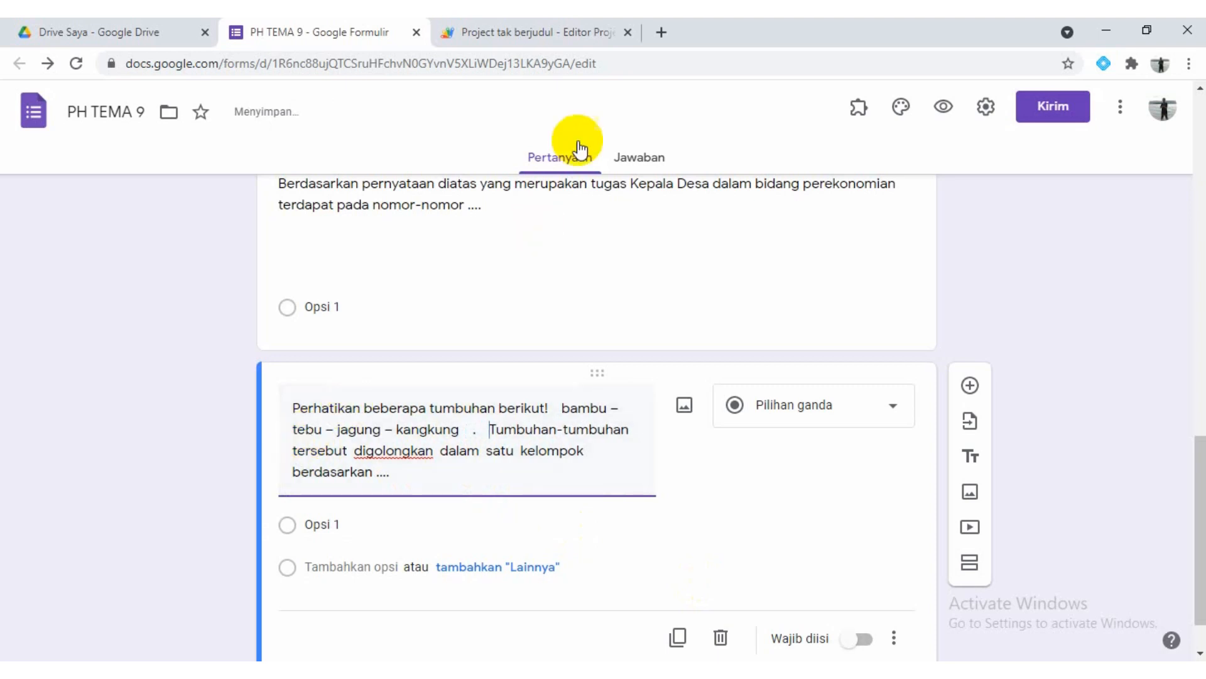
Try running addLineBreaks on the plants question, return to the form, and undo the resulting line breaks
click(558, 43)
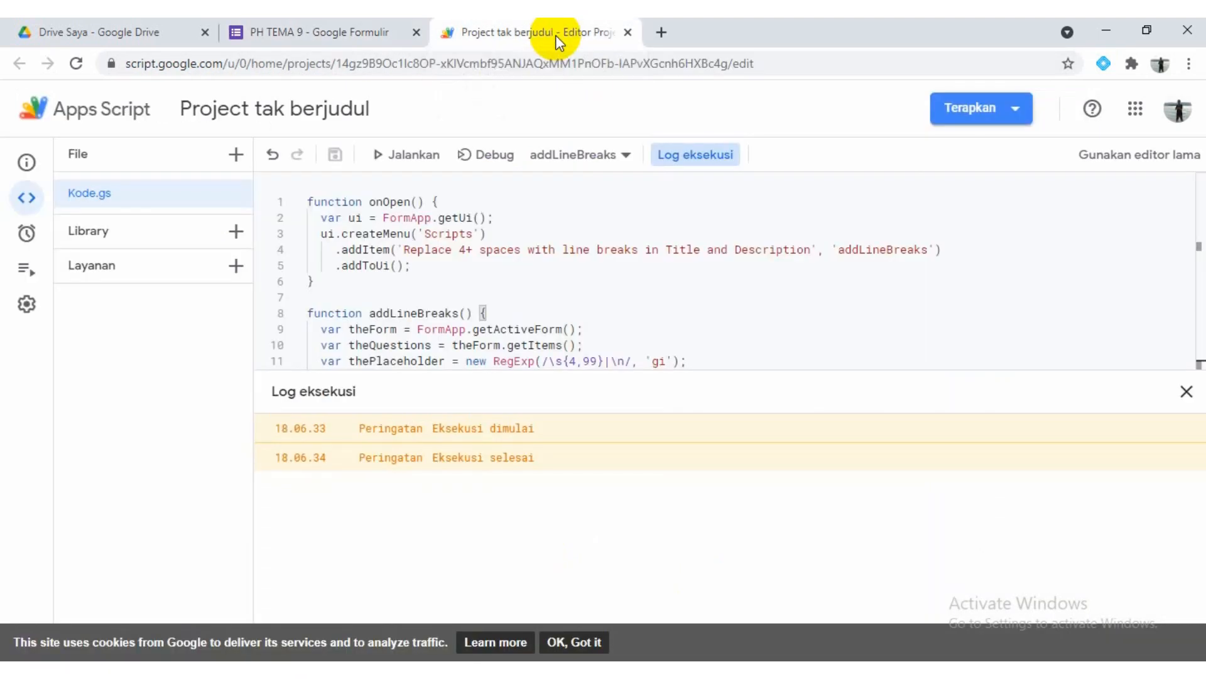
click(396, 159)
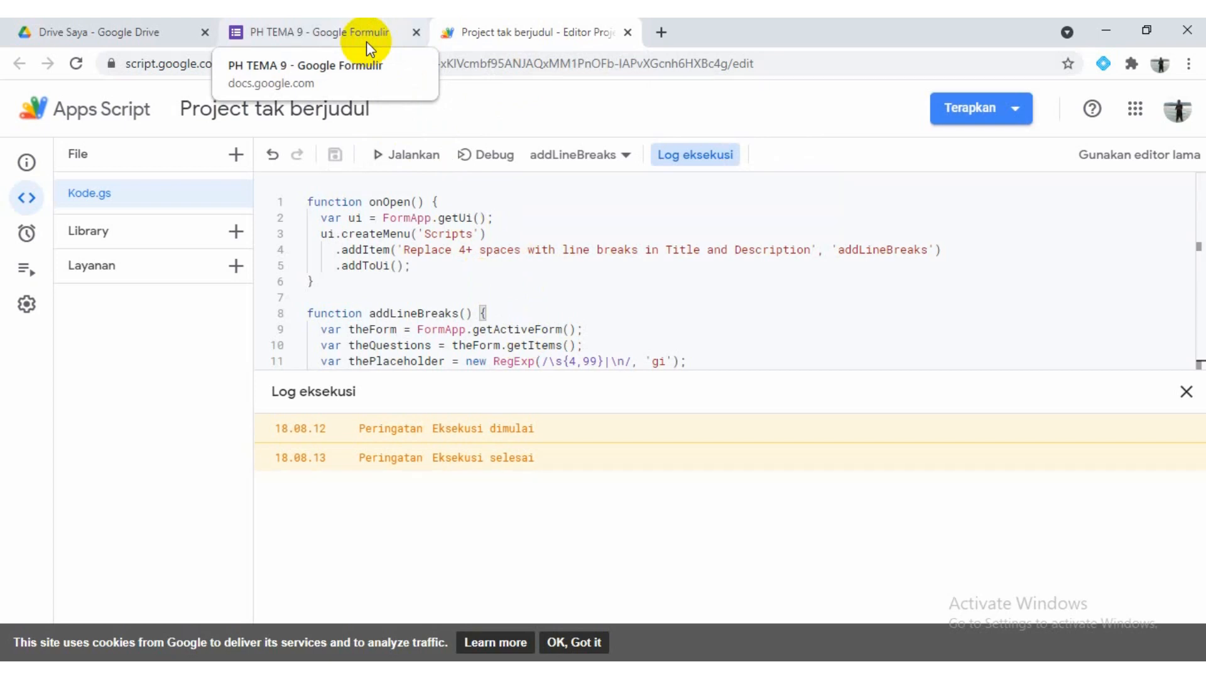
click(342, 34)
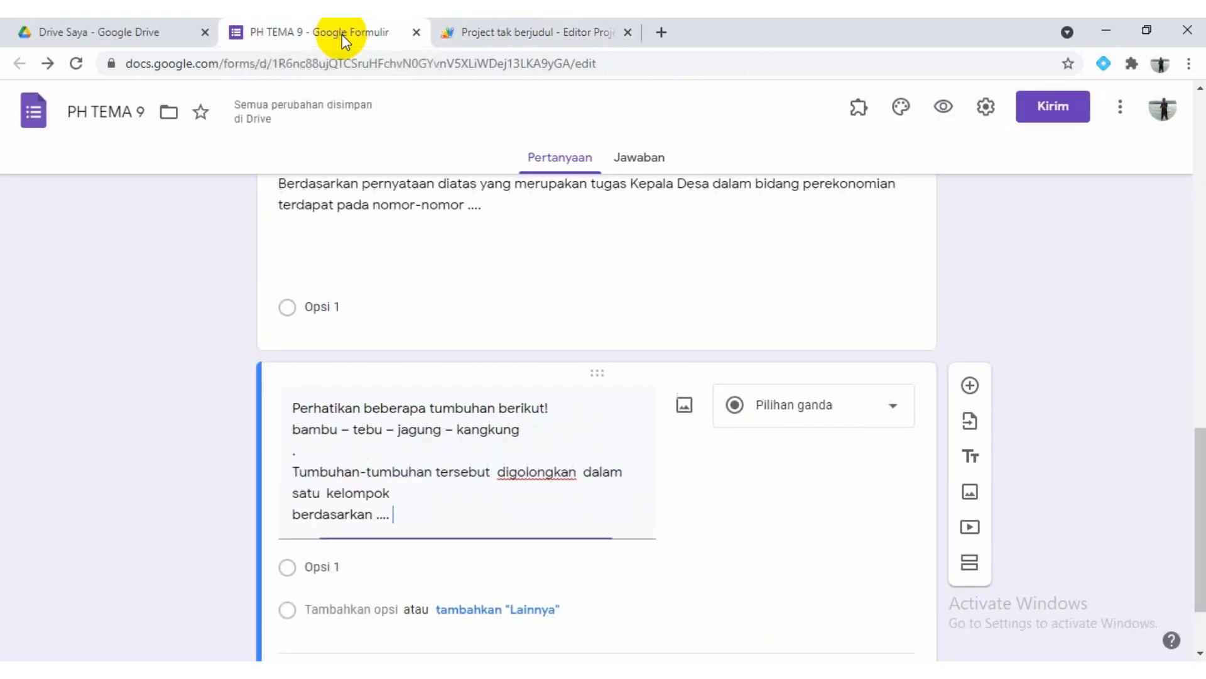
scroll(457, 342, down, 2)
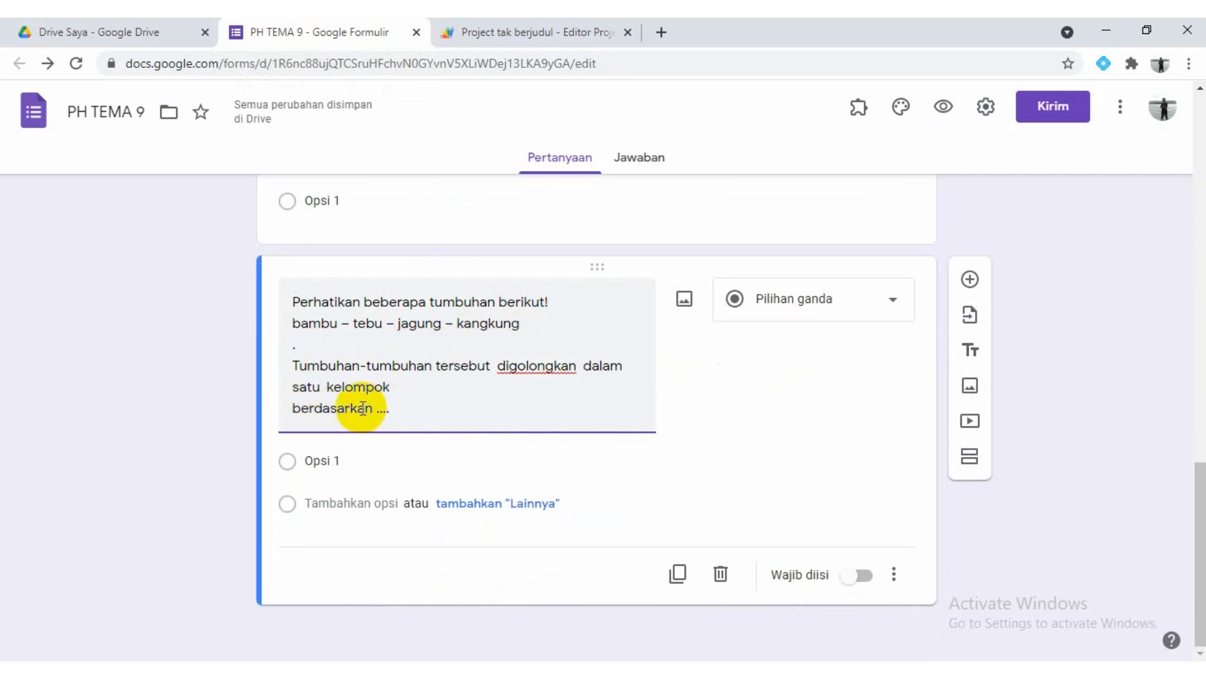
click(291, 408)
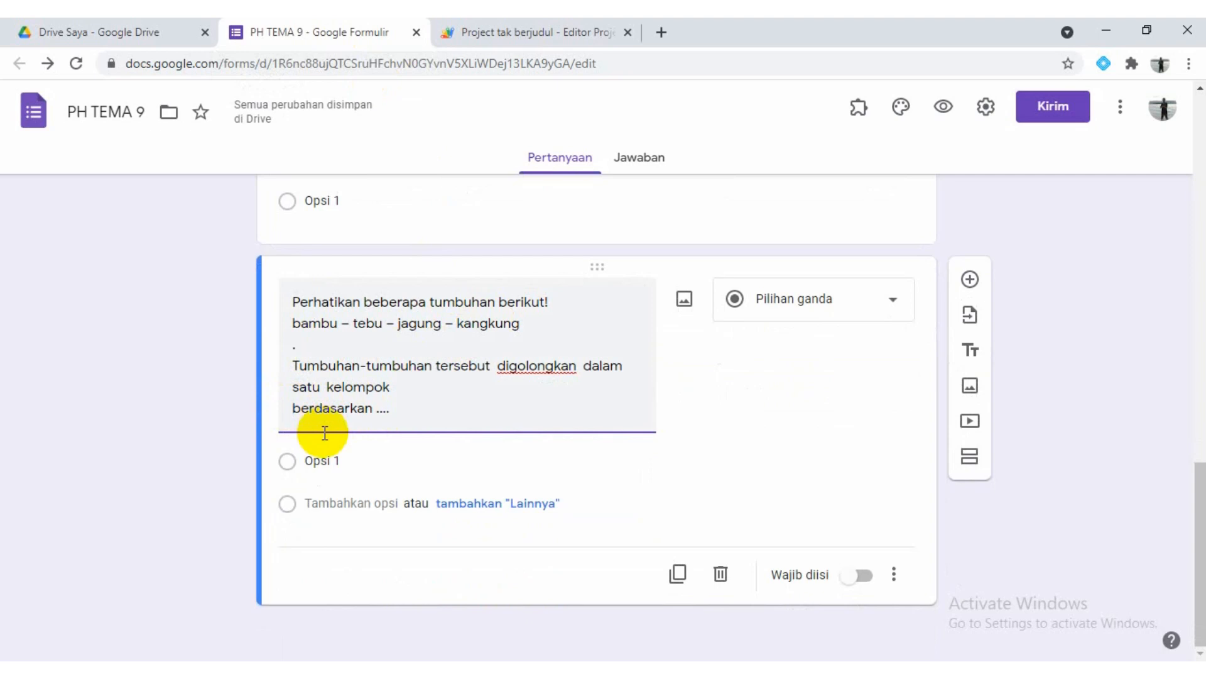
key(BackSpace)
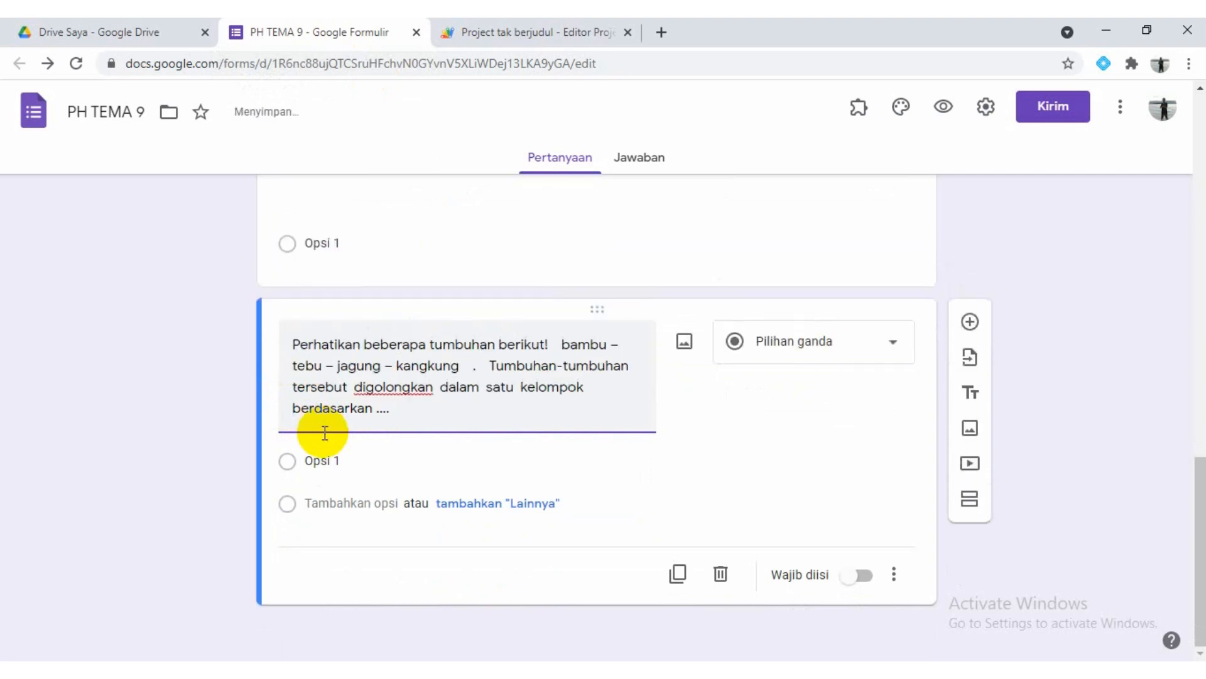
Remove the extra spaces before "berdasarkan", rerun addLineBreaks in the Apps Script project, and check both questions in the form
key(BackSpace)
click(515, 32)
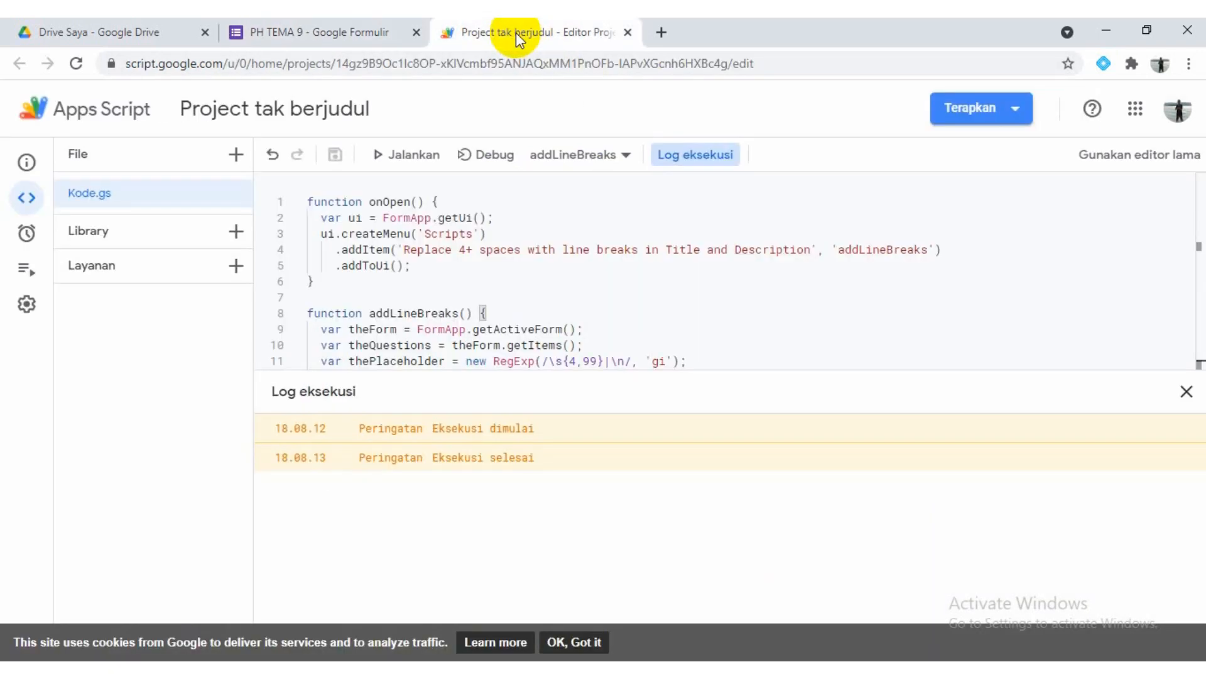
click(407, 157)
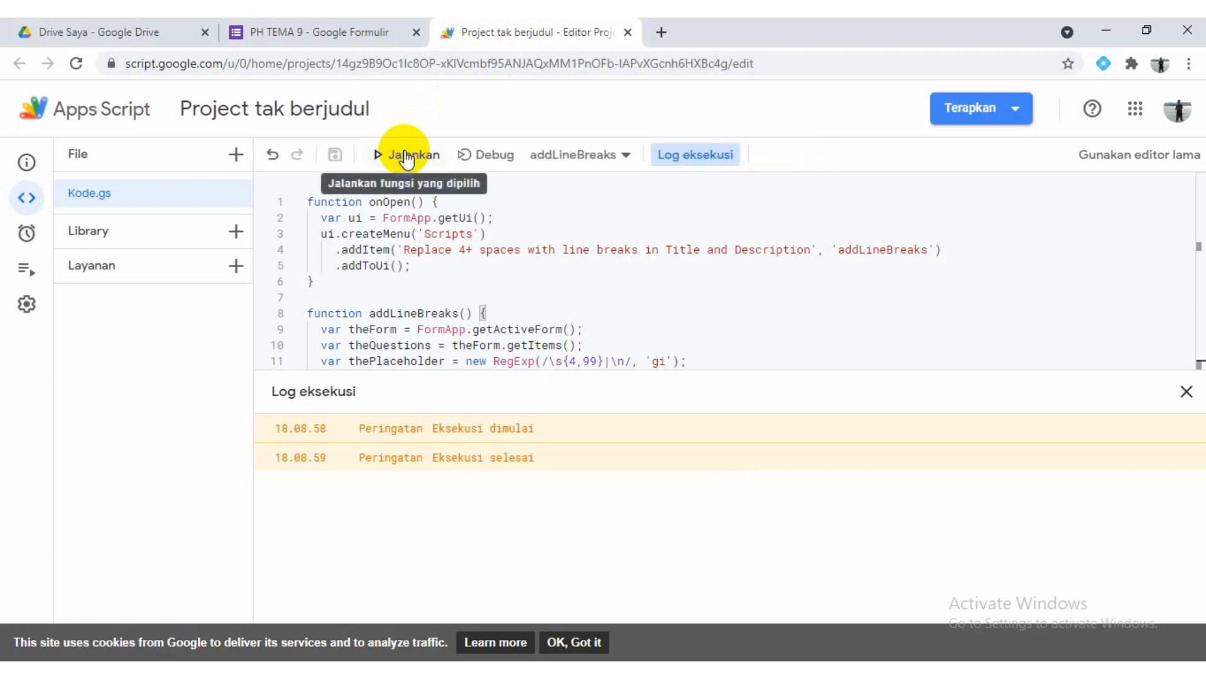
click(332, 37)
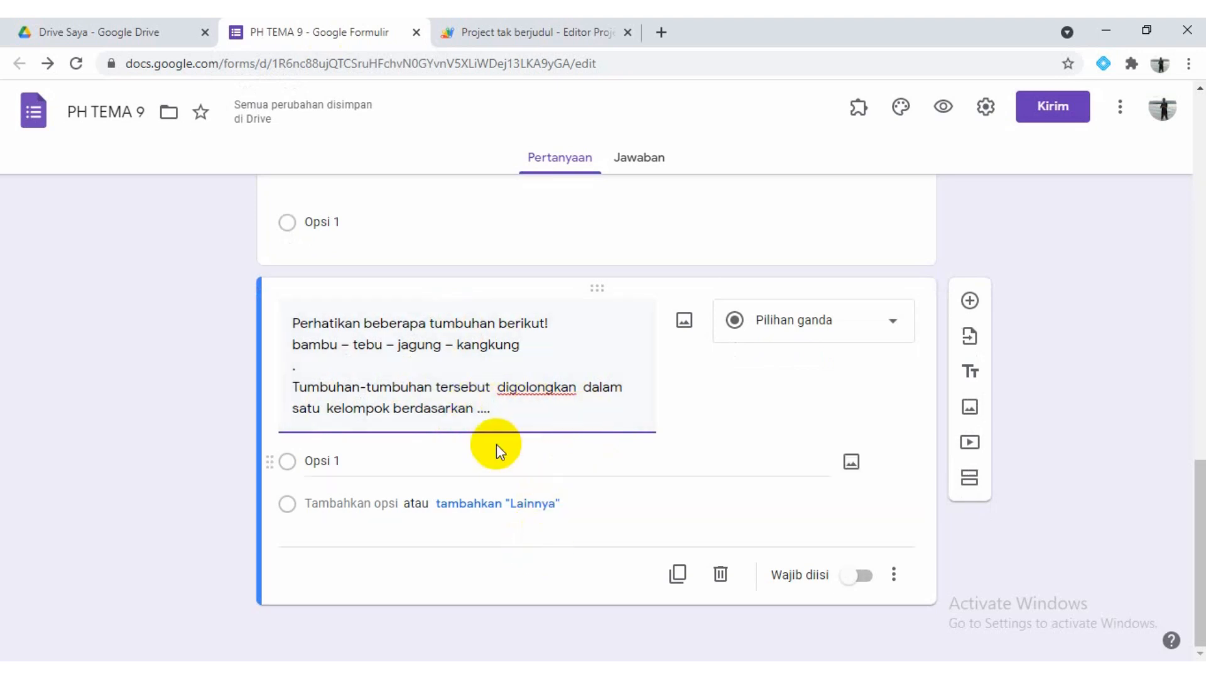
scroll(496, 443, up, 5)
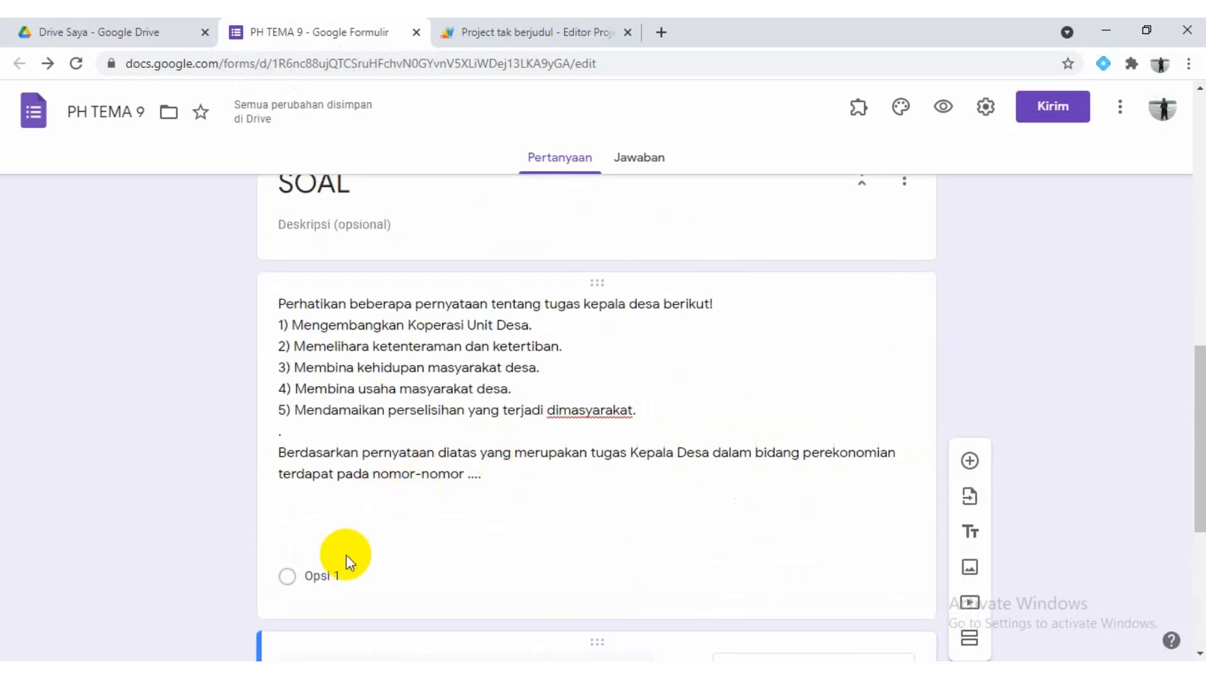
scroll(346, 554, down, 3)
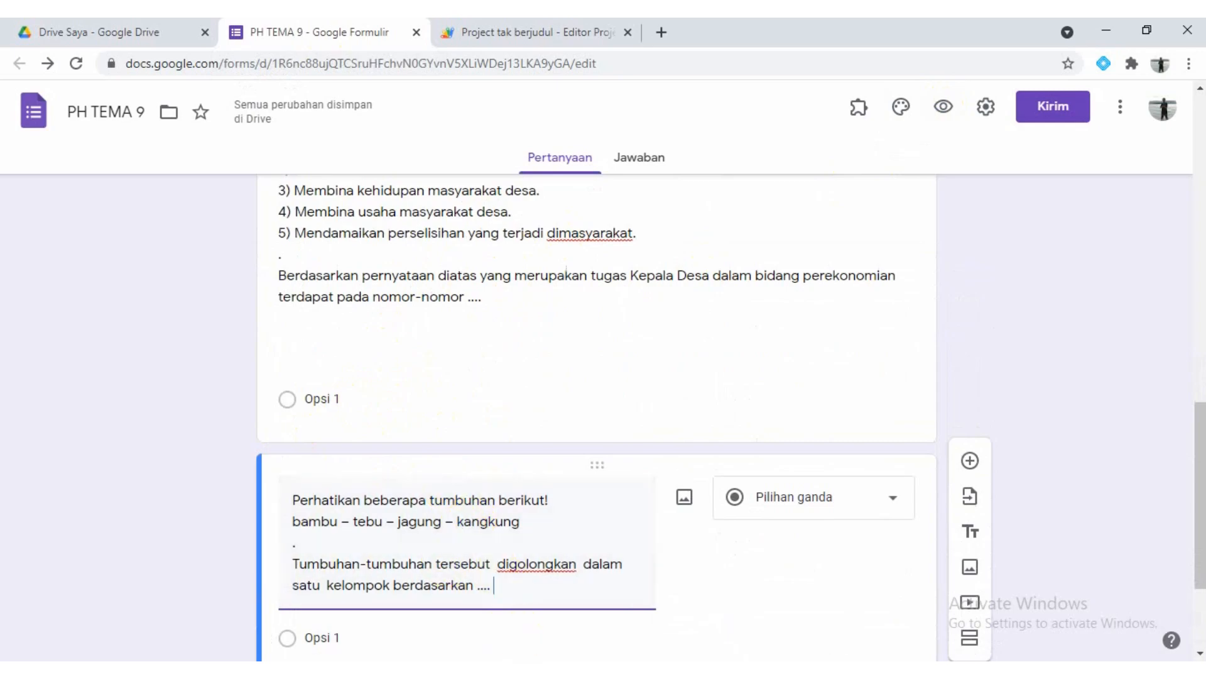
Copy the four choices from "1) dan 2)" to "4) dan 5)" from Word into the village head question's answer options
key(alt+Tab)
scroll(288, 350, up, 5)
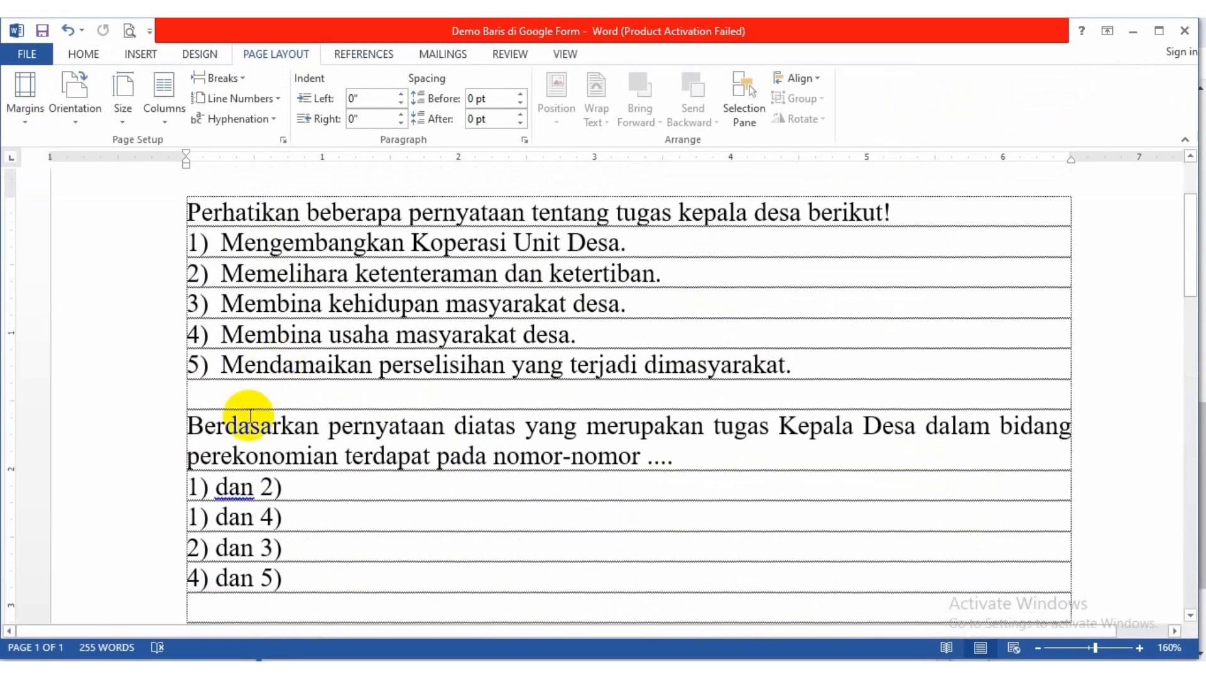
drag(188, 482, 285, 572)
key(ctrl+c)
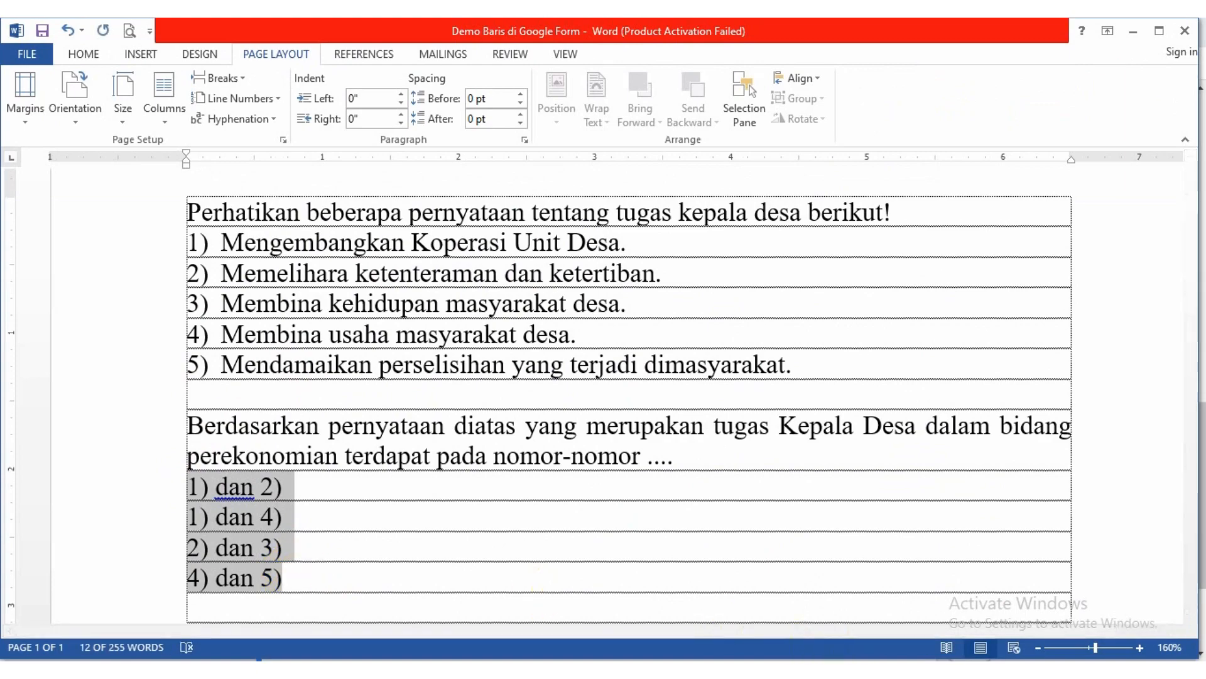
key(alt+Tab)
click(336, 400)
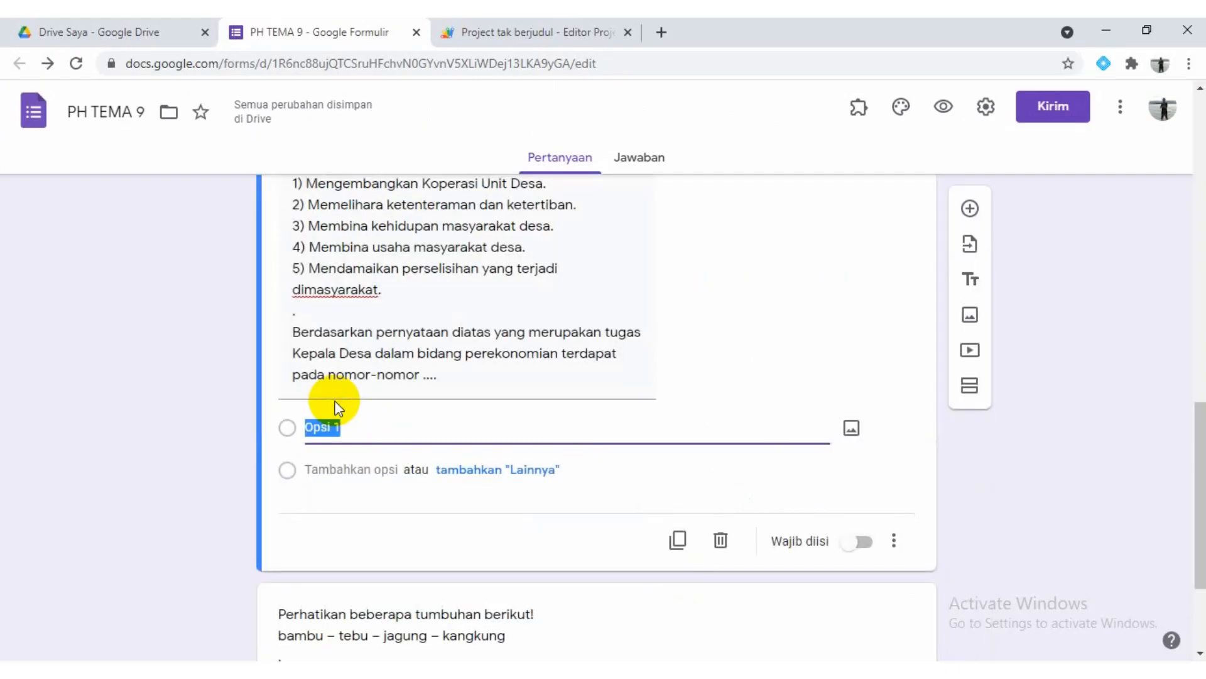
key(ctrl+v)
Copy the four choices from "cara perkembangbiakannya" to "cara menyimpan cadangan makanan" from Word into the plants question's answer options
scroll(421, 445, down, 3)
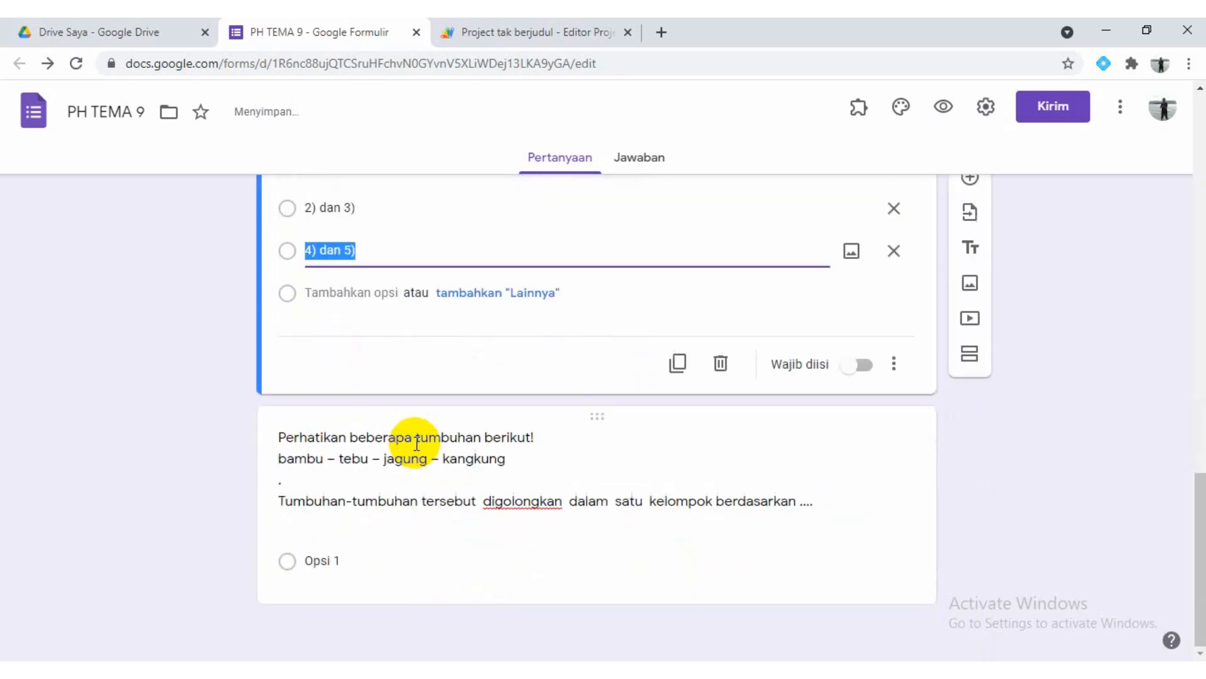
click(329, 559)
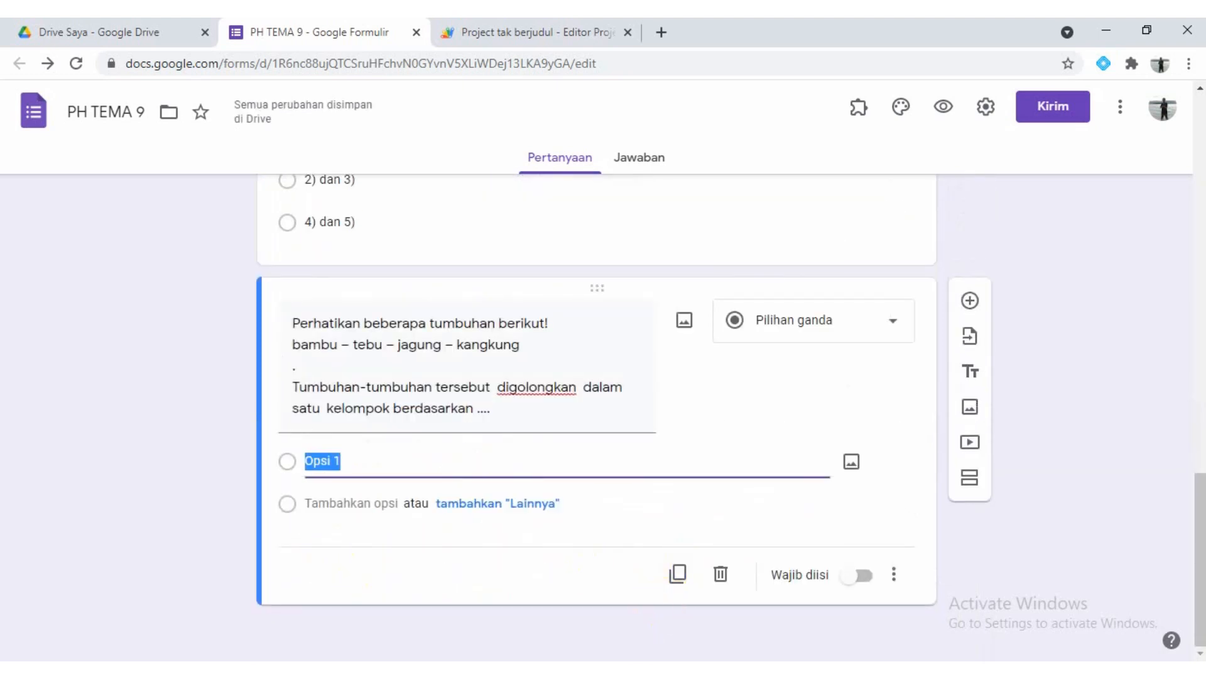
key(alt+Tab)
scroll(440, 458, down, 5)
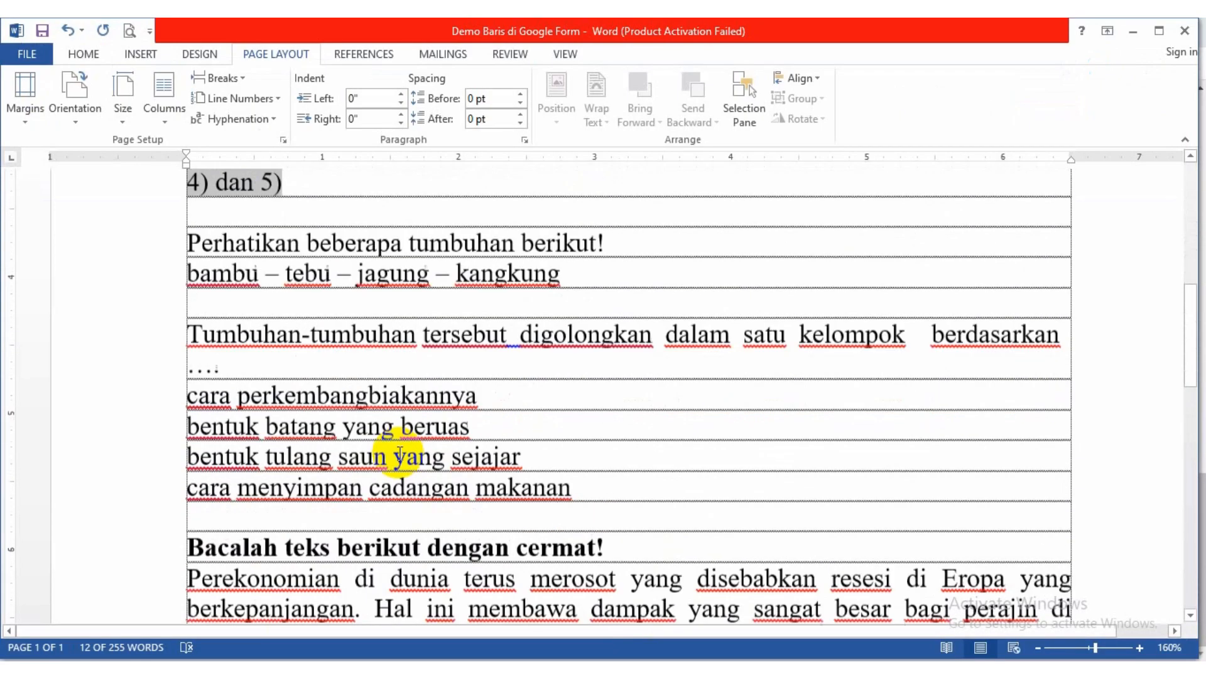
drag(169, 323, 574, 418)
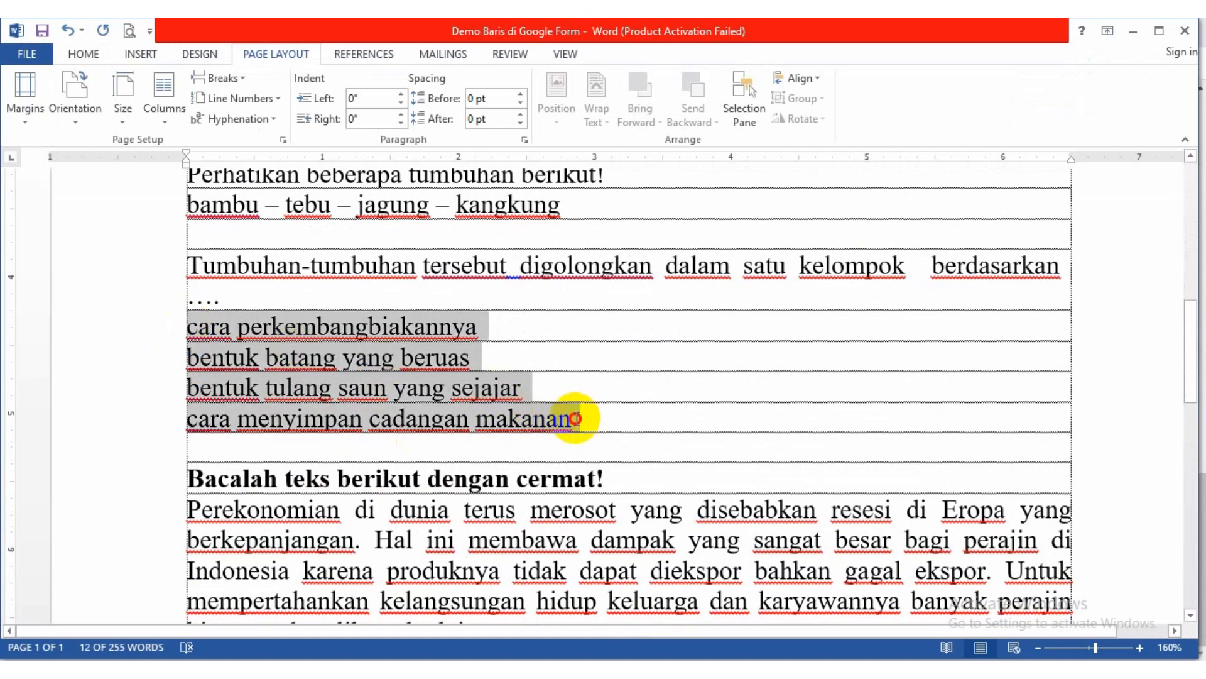
key(ctrl+v)
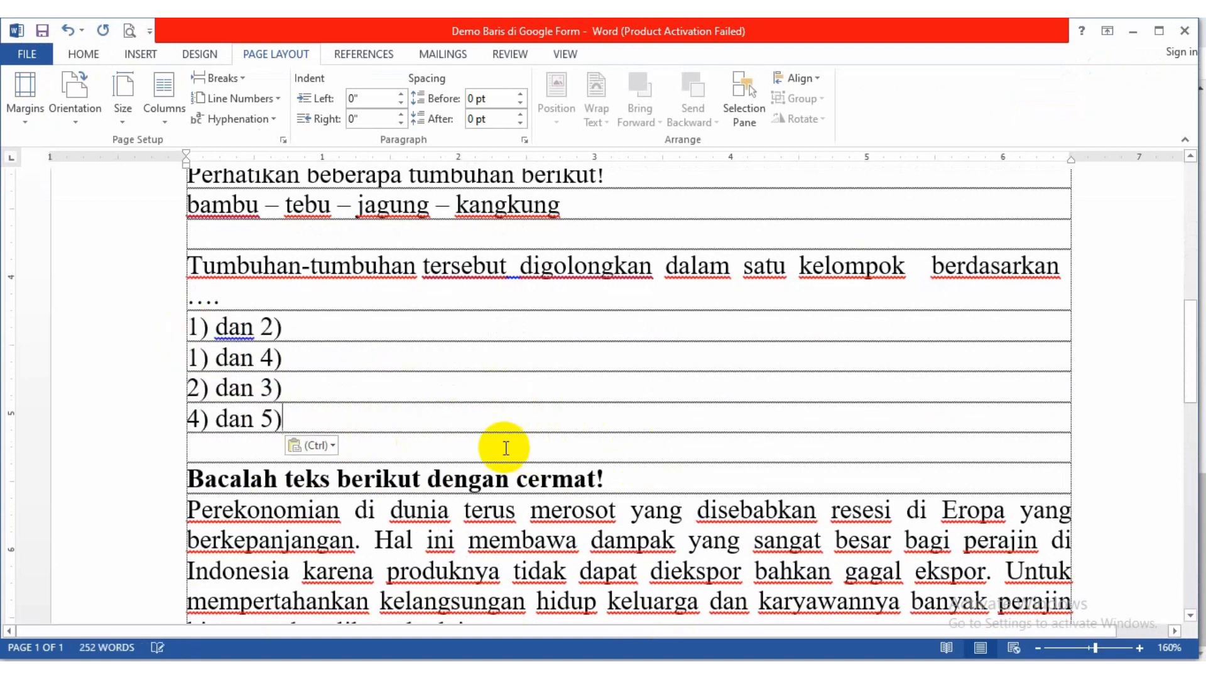
key(ctrl+z)
key(ctrl+c)
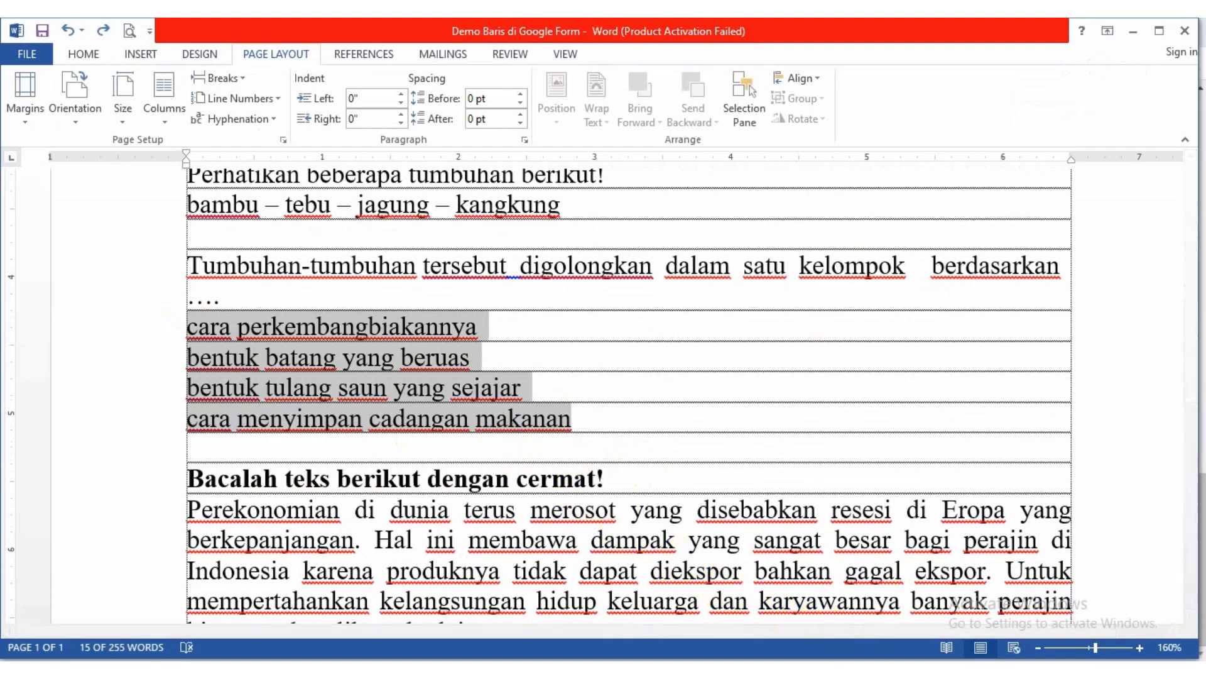
key(alt+Tab)
click(420, 481)
key(ctrl+v)
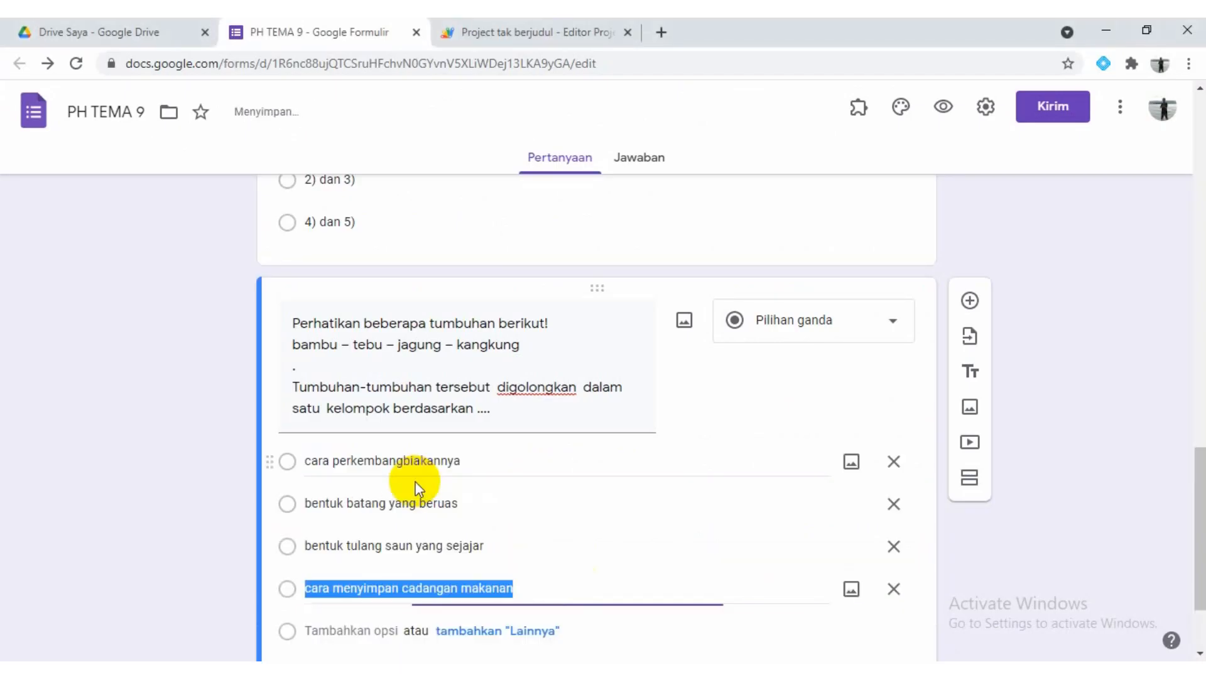
click(414, 468)
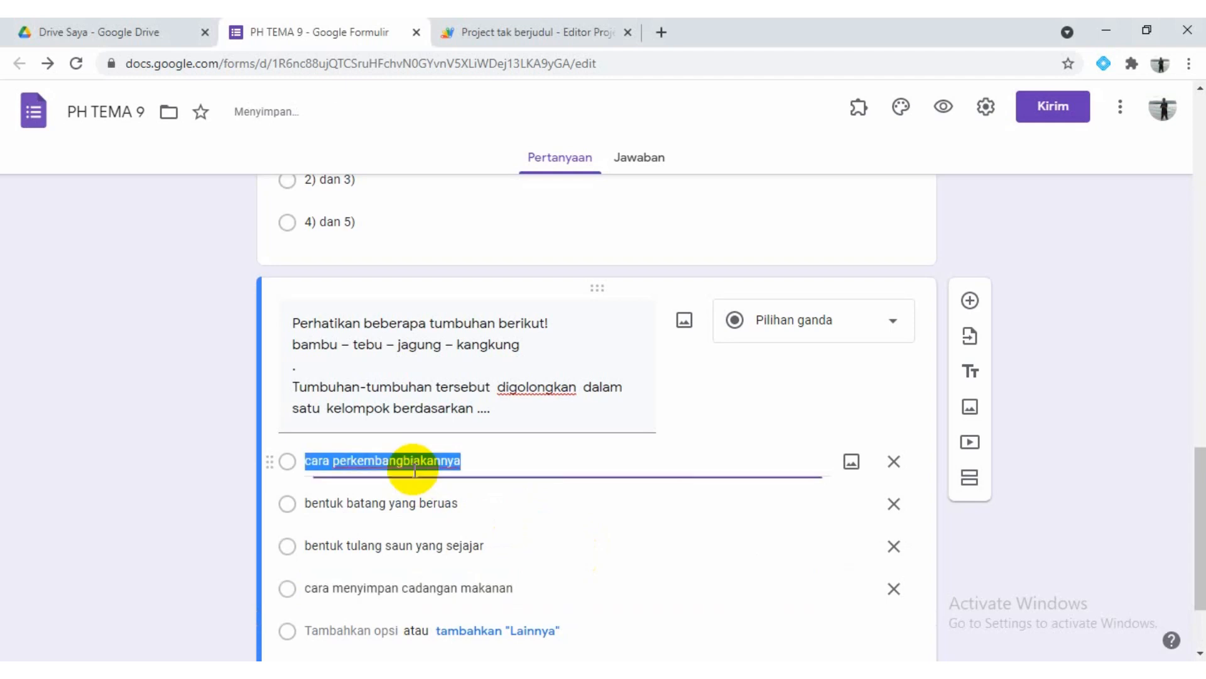
click(476, 397)
click(477, 397)
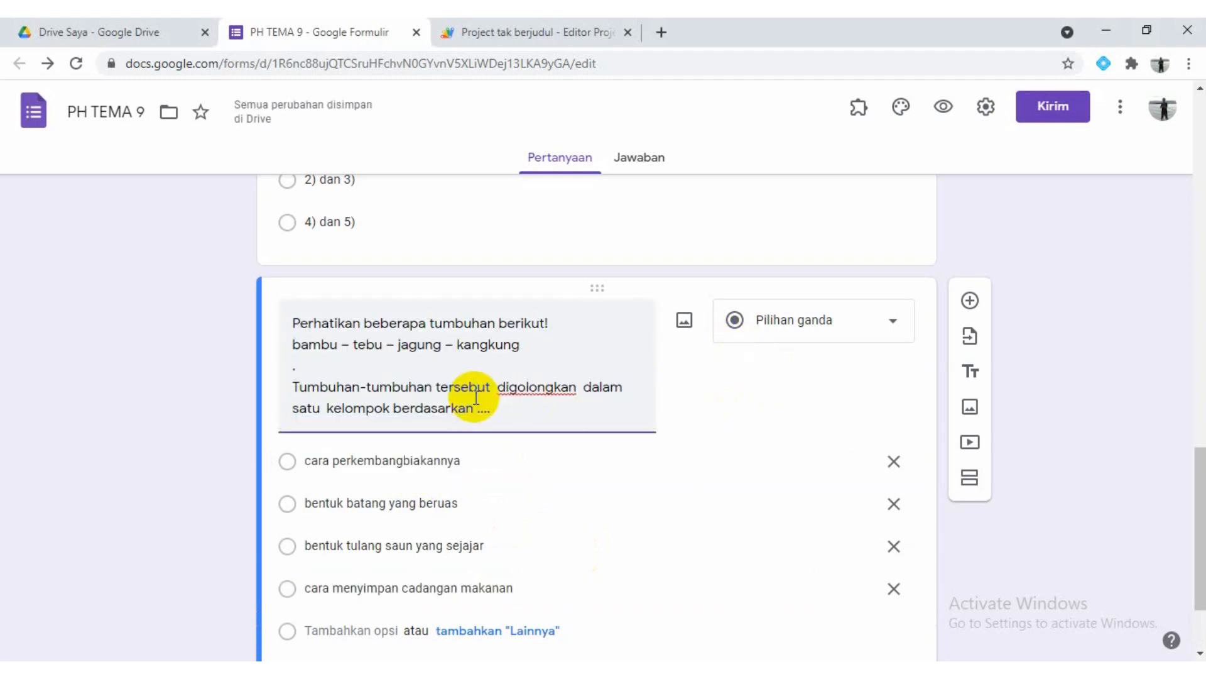
Add a new question and paste in Word's "Bacalah teks berikut dengan cermat!" passage through "Makna tersurat teks adalah ..."
click(969, 303)
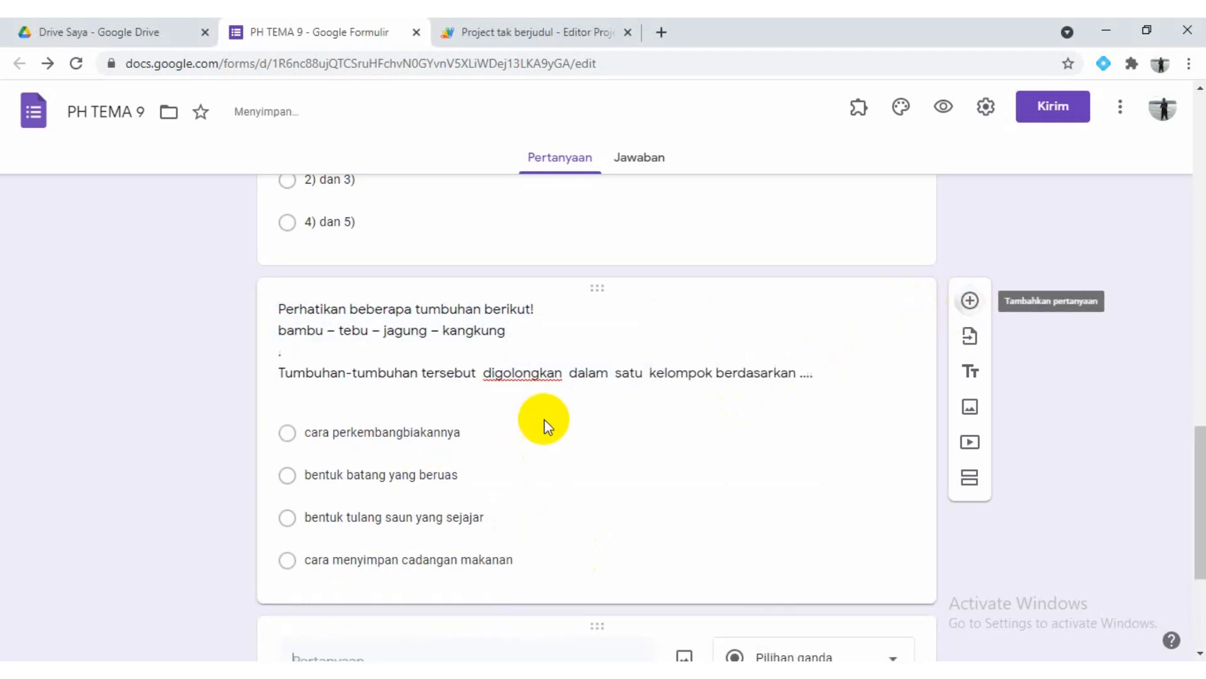
click(451, 401)
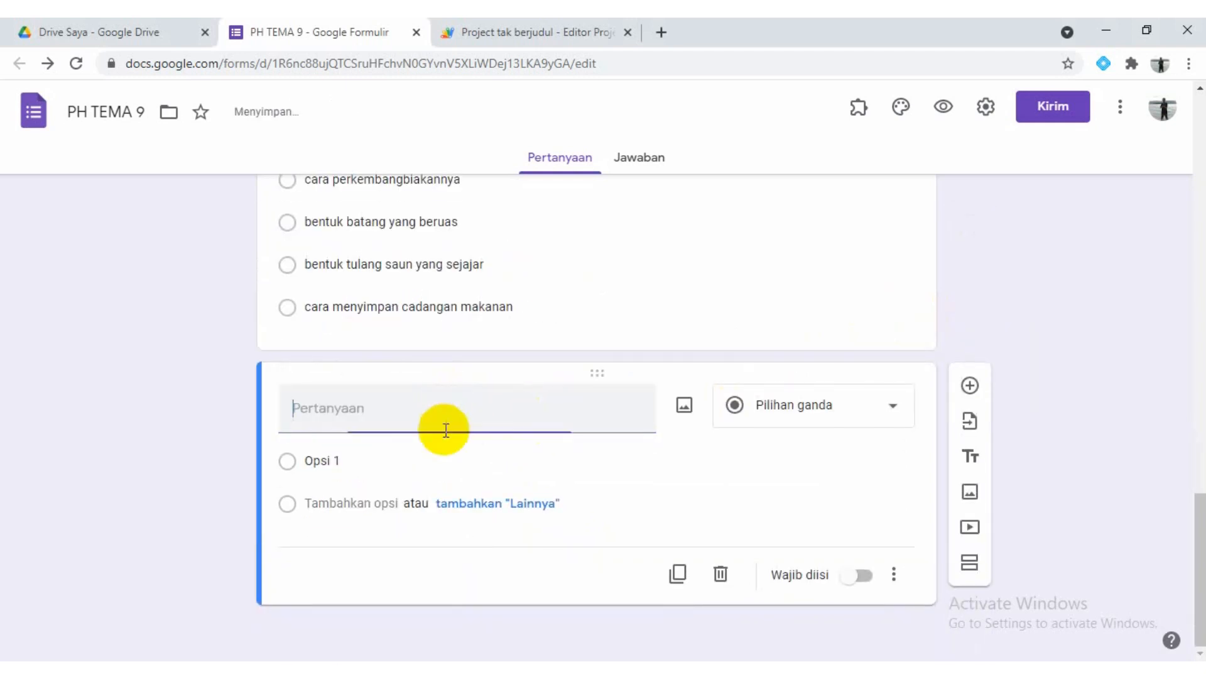
key(alt+Tab)
scroll(282, 423, down, 3)
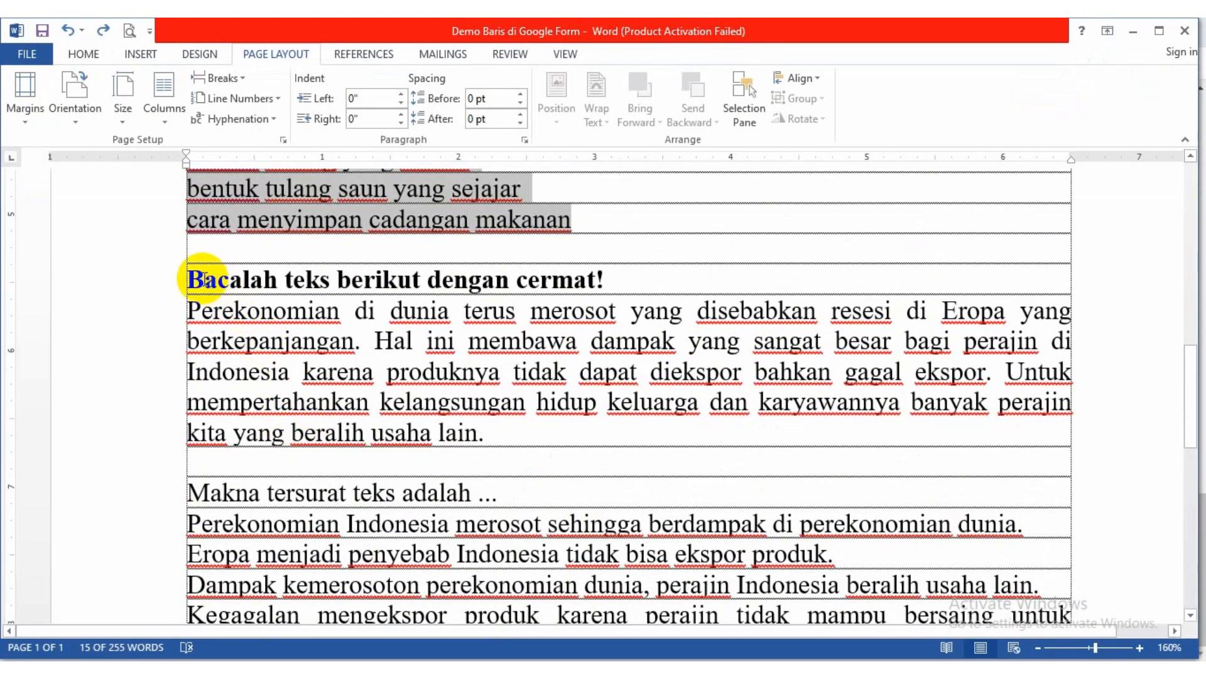
drag(190, 279, 500, 498)
key(ctrl+c)
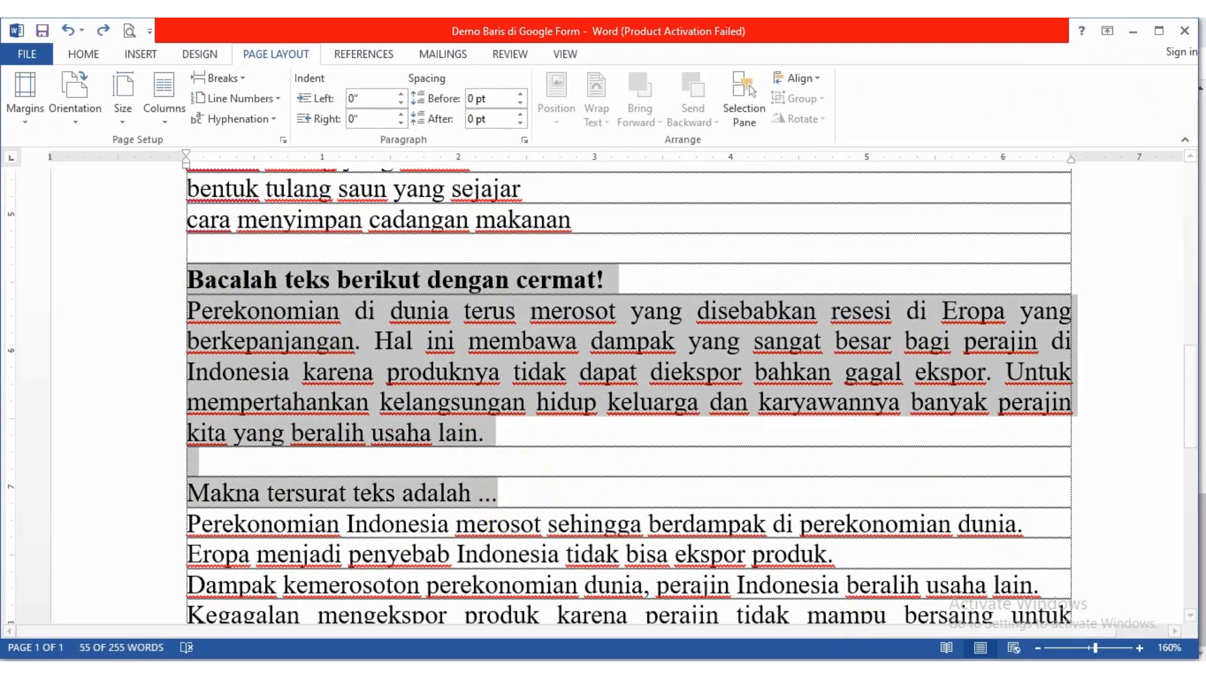
key(alt+Tab)
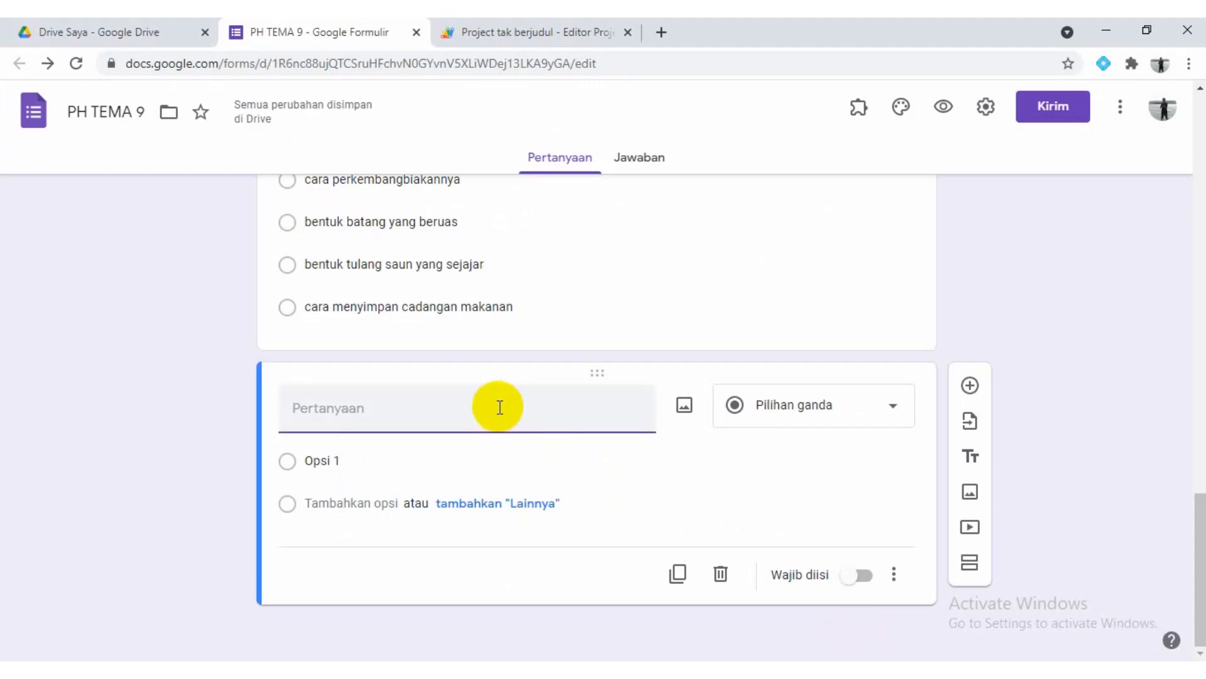
click(500, 405)
key(ctrl+v)
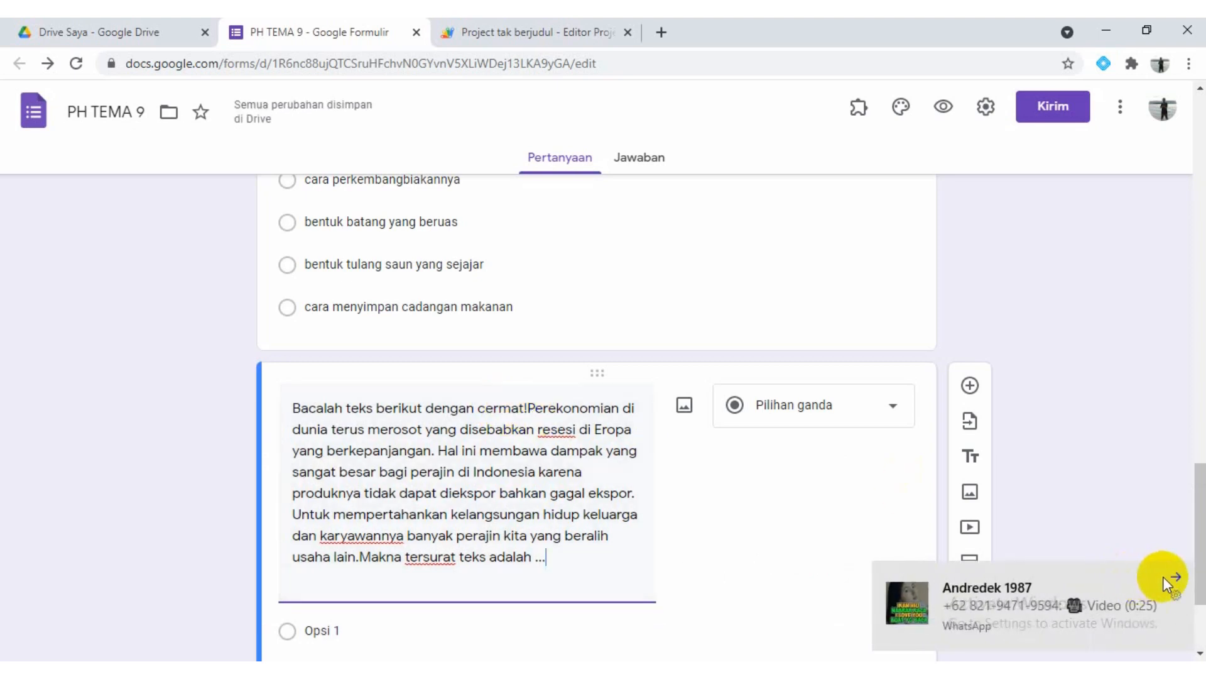
Insert extra spaces before "Perekonomian" and a spaced-out "." before "Makna tersurat teks adalah ..." in the new question's text
click(1175, 576)
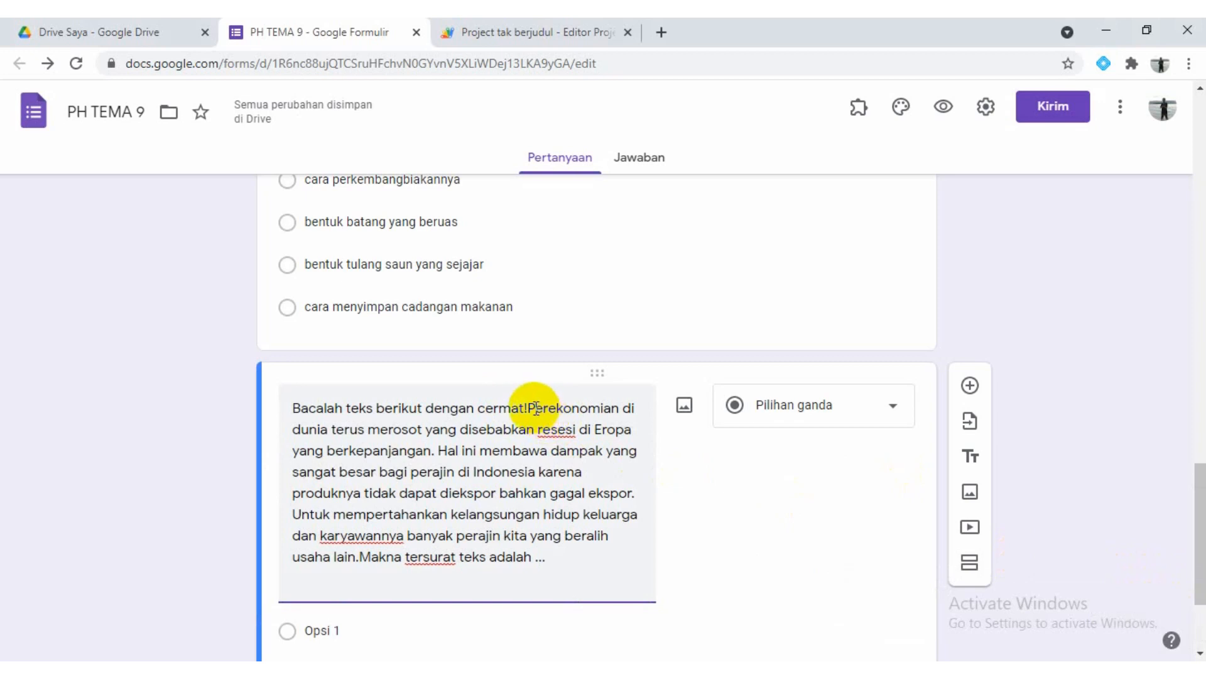
click(528, 407)
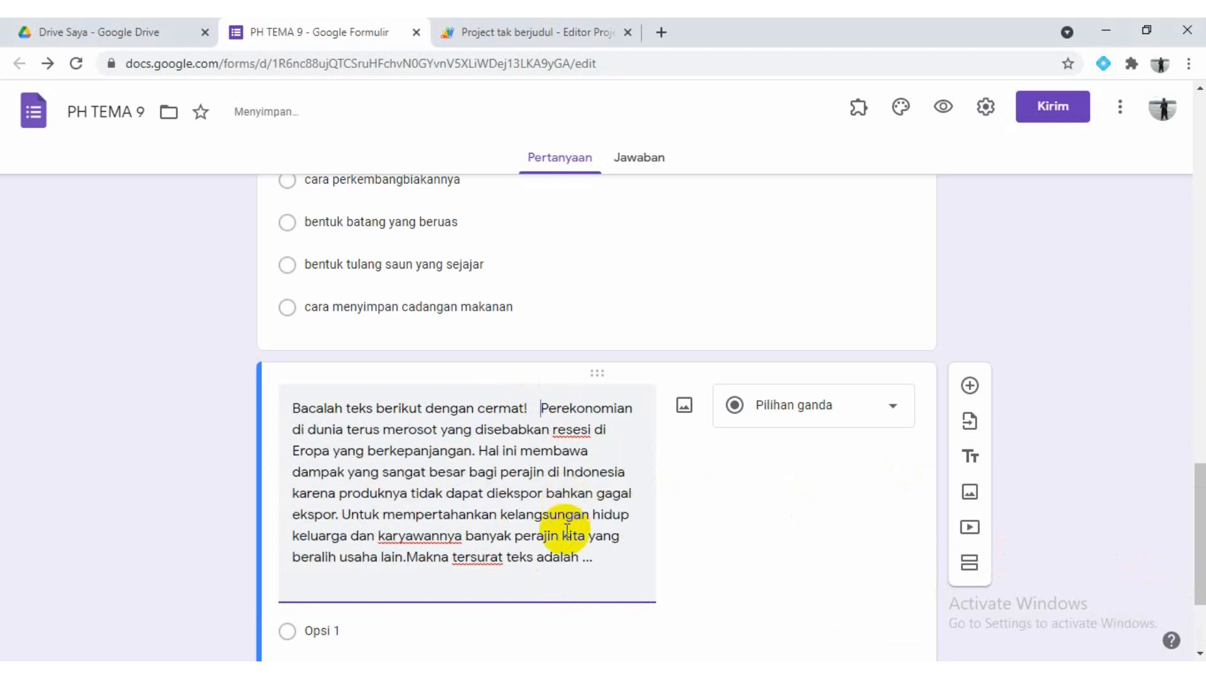
click(443, 669)
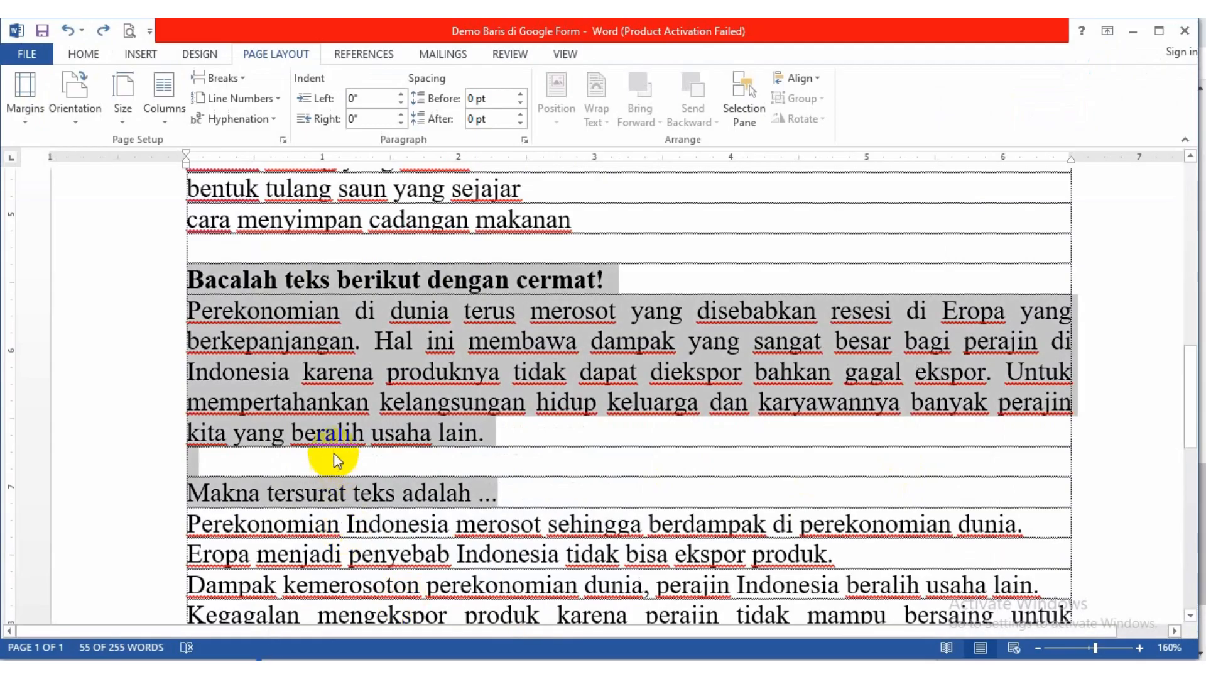
click(250, 492)
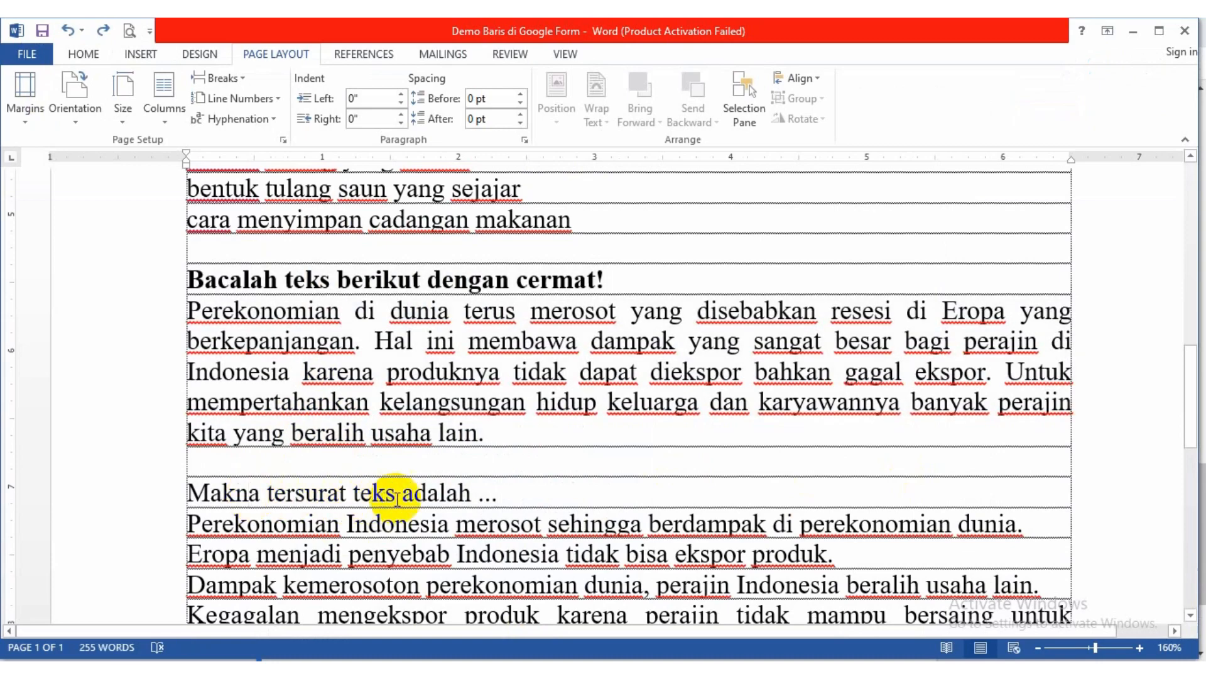
click(773, 670)
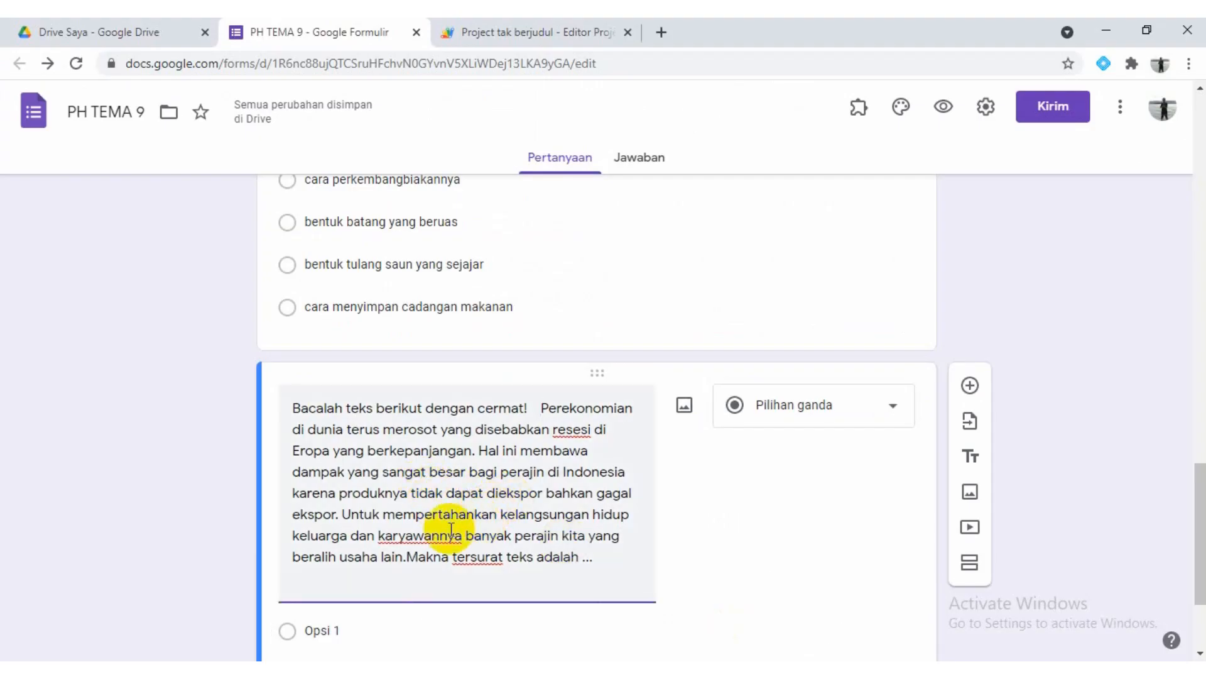
click(410, 556)
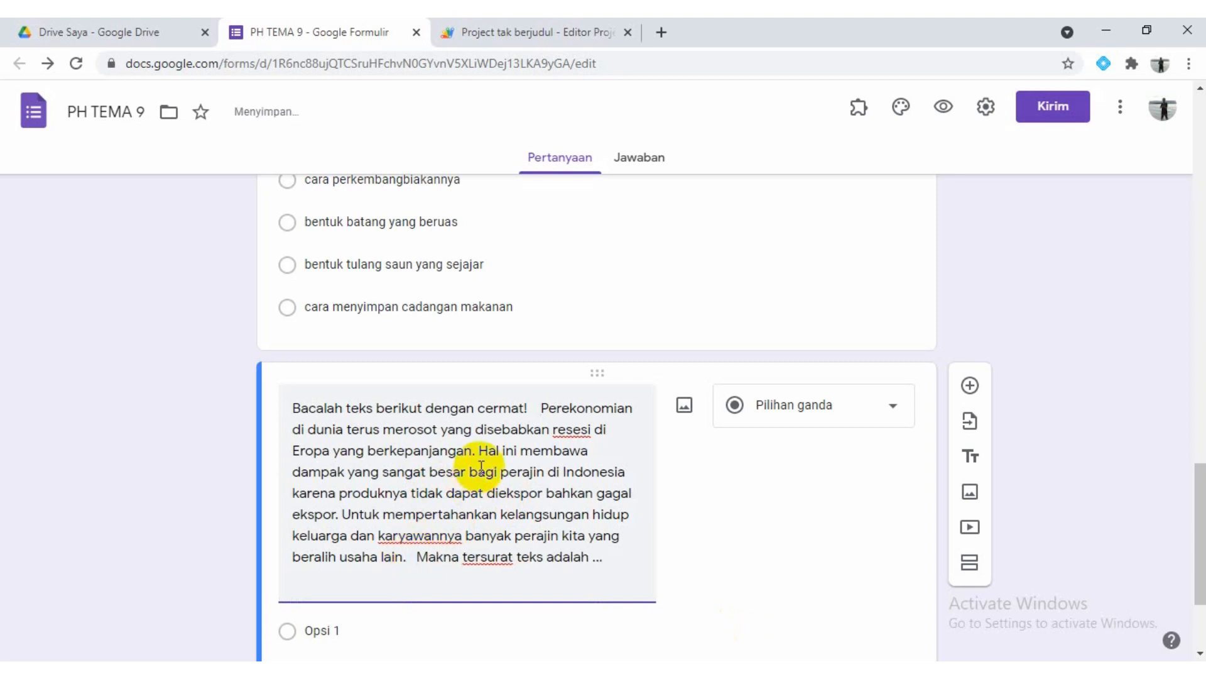
text(.)
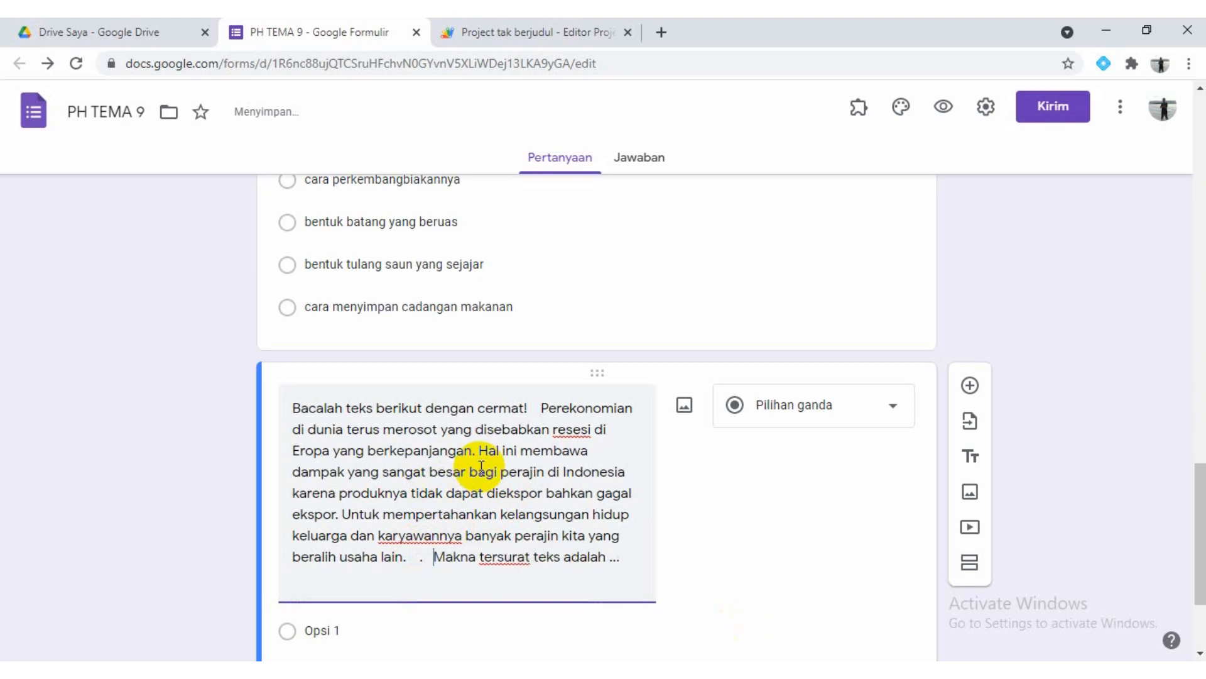
Run addLineBreaks in the Apps Script project and check the line layout of the "Bacalah teks berikut dengan cermat!" question in the form
click(539, 36)
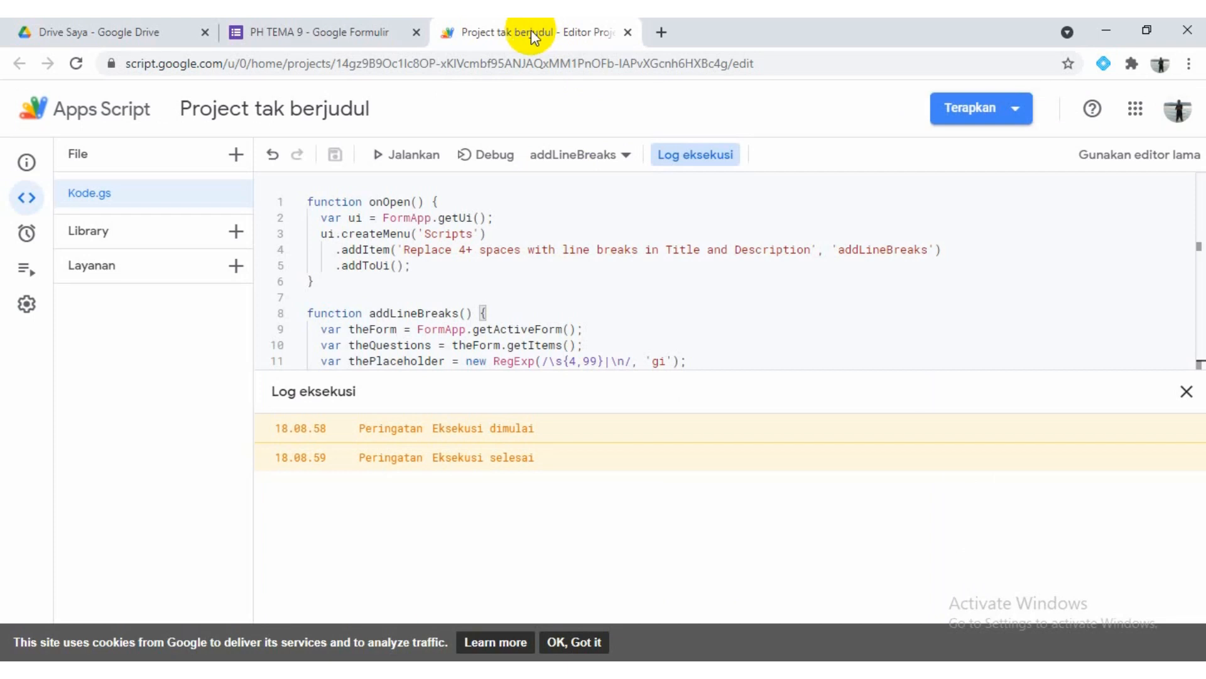
click(403, 156)
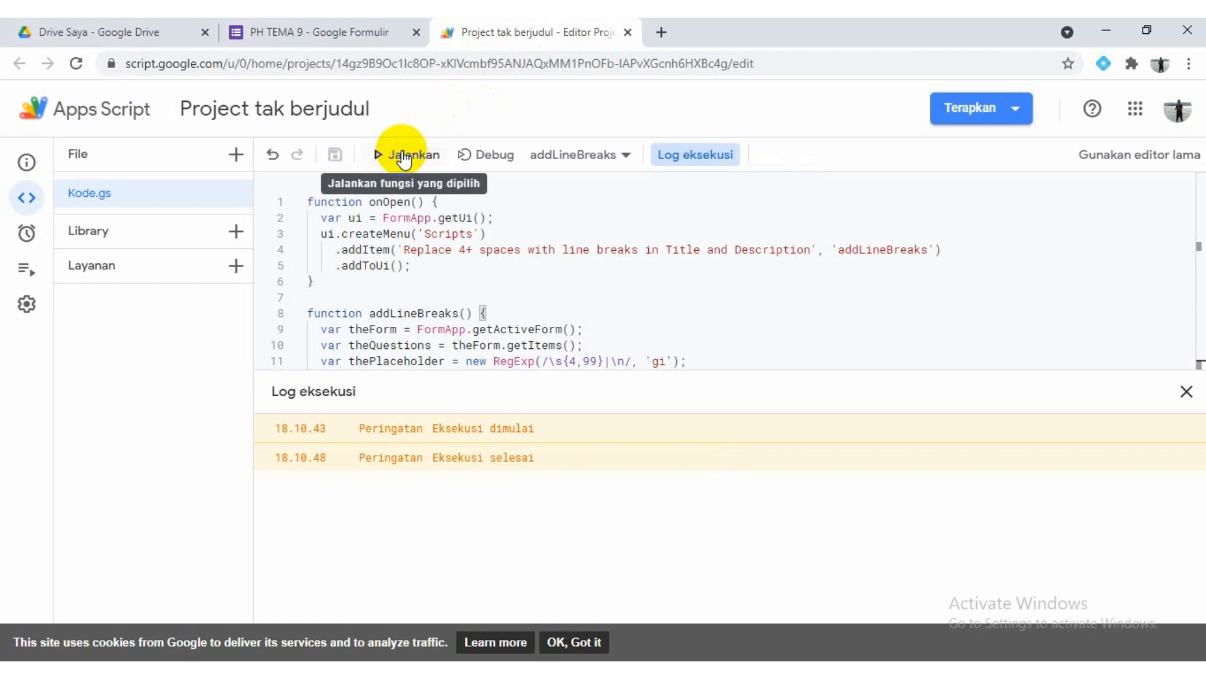
click(326, 35)
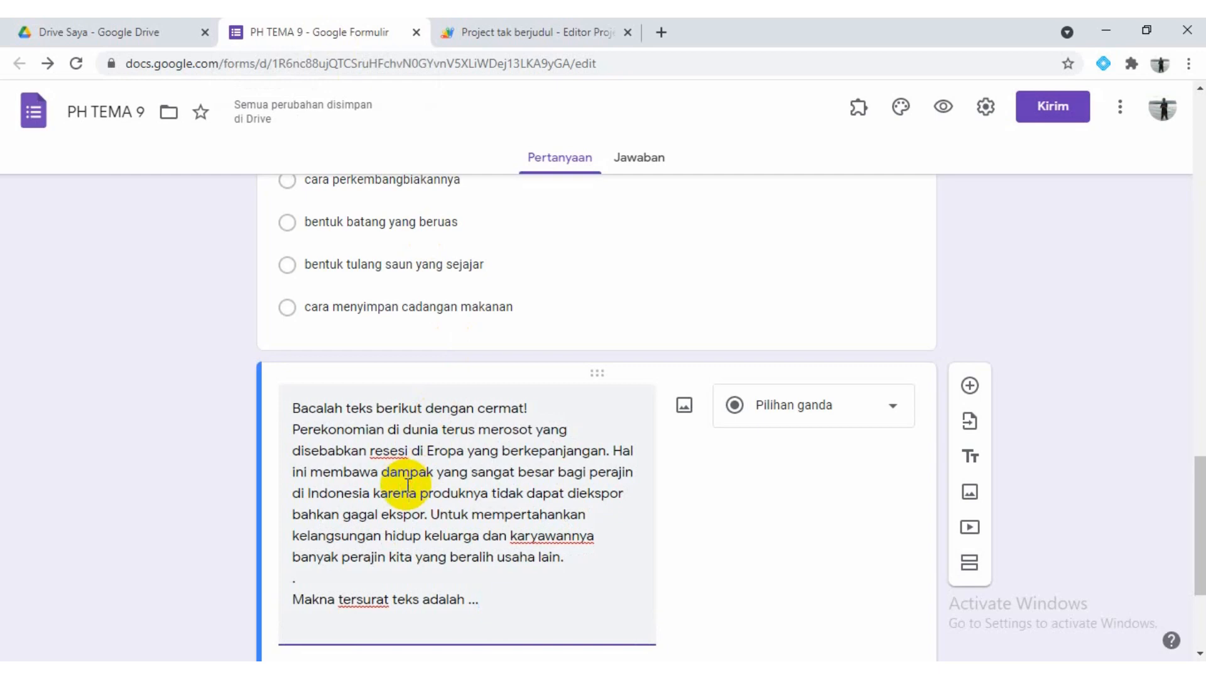
scroll(408, 483, down, 3)
scroll(413, 452, up, 3)
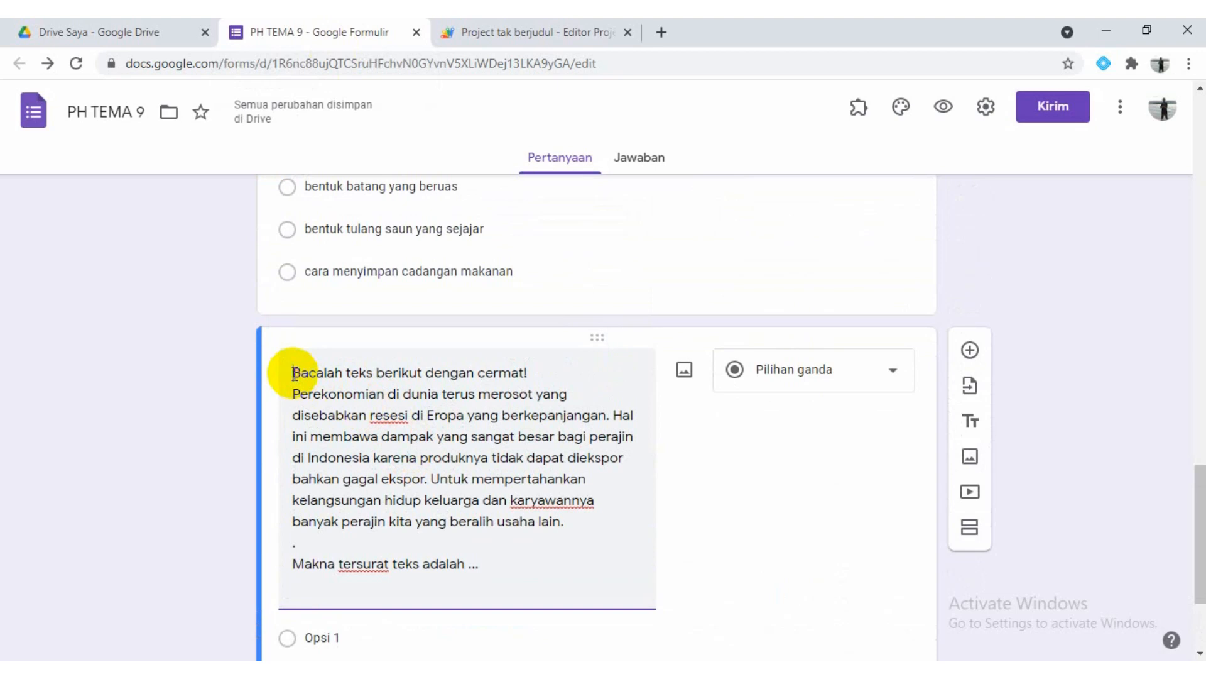
drag(293, 373, 525, 372)
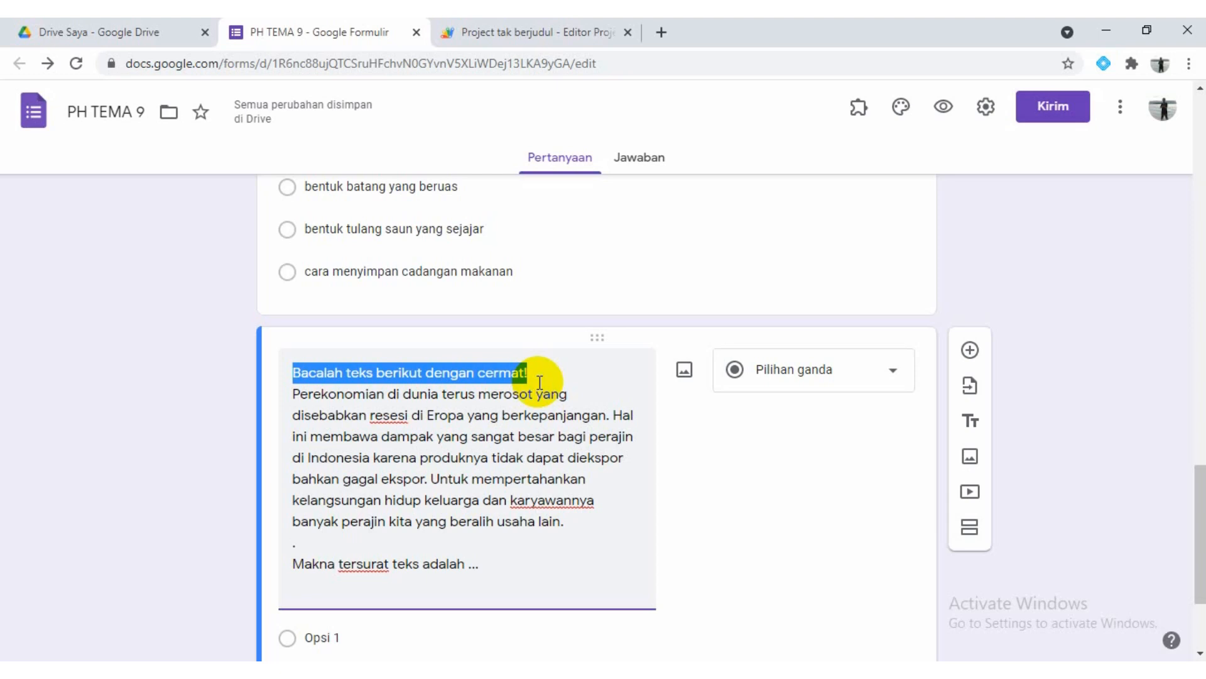
click(539, 381)
scroll(537, 389, down, 3)
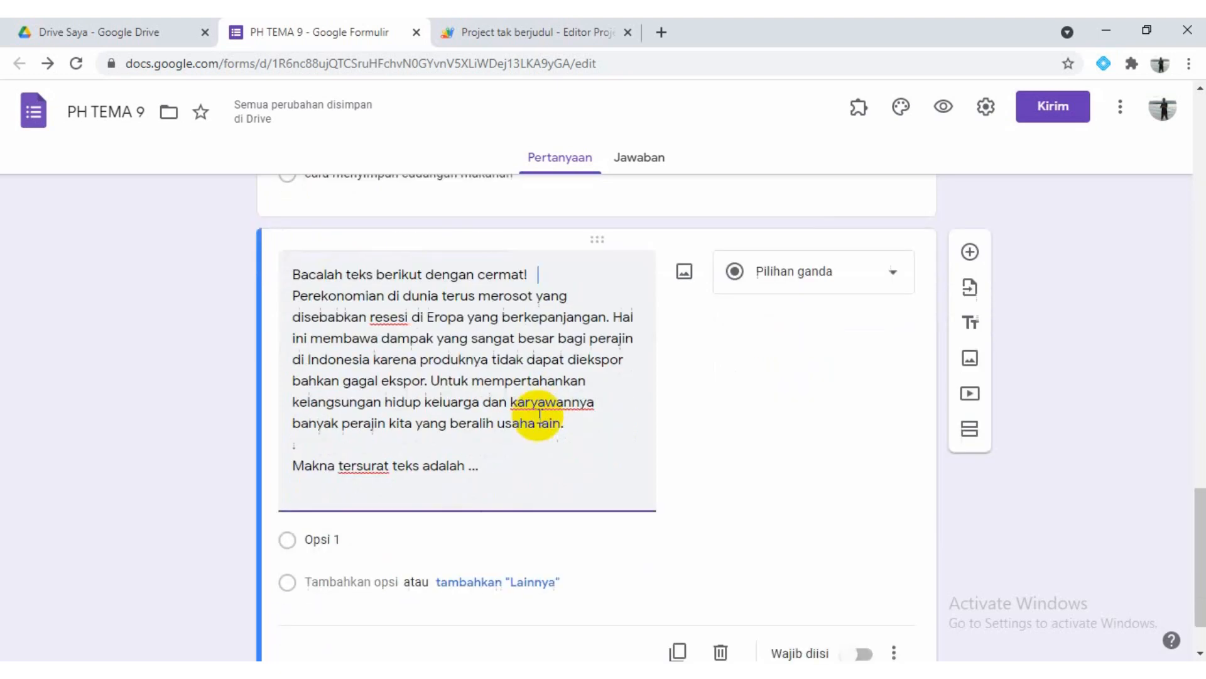
Copy the four choices from "Perekonomian Indonesia merosot" to "Kegagalan mengekspor produk" from Word into the "Makna tersurat teks" question's answer options
click(356, 466)
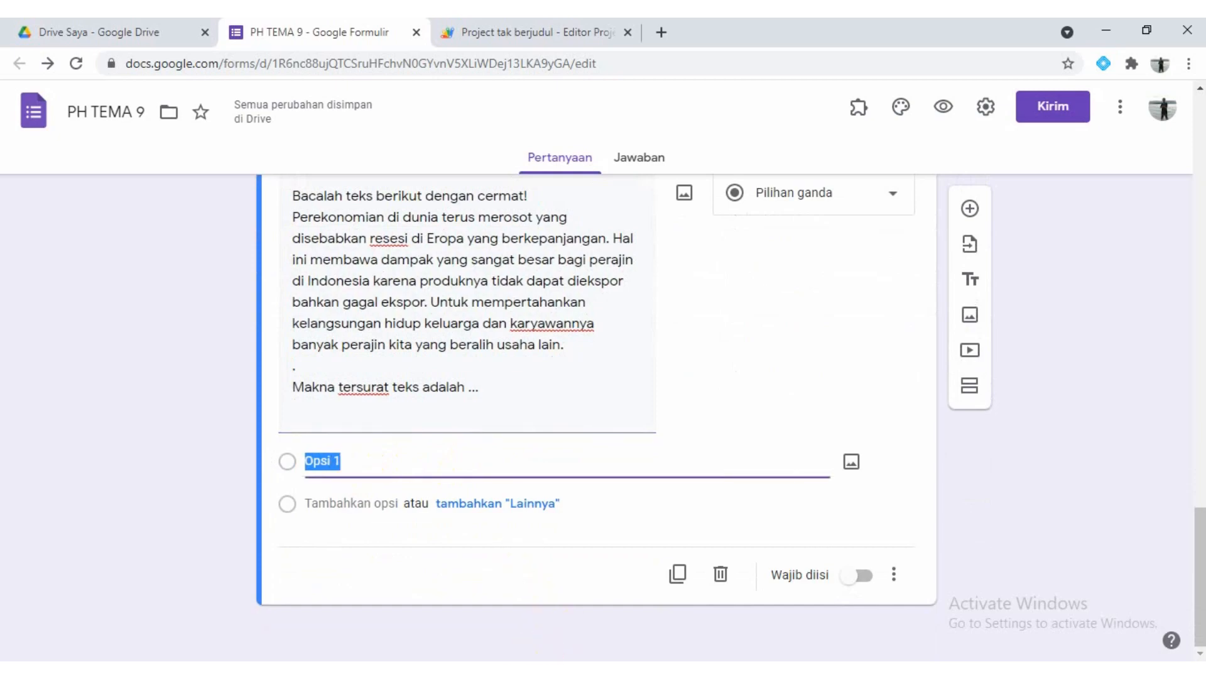
click(522, 670)
scroll(323, 409, down, 3)
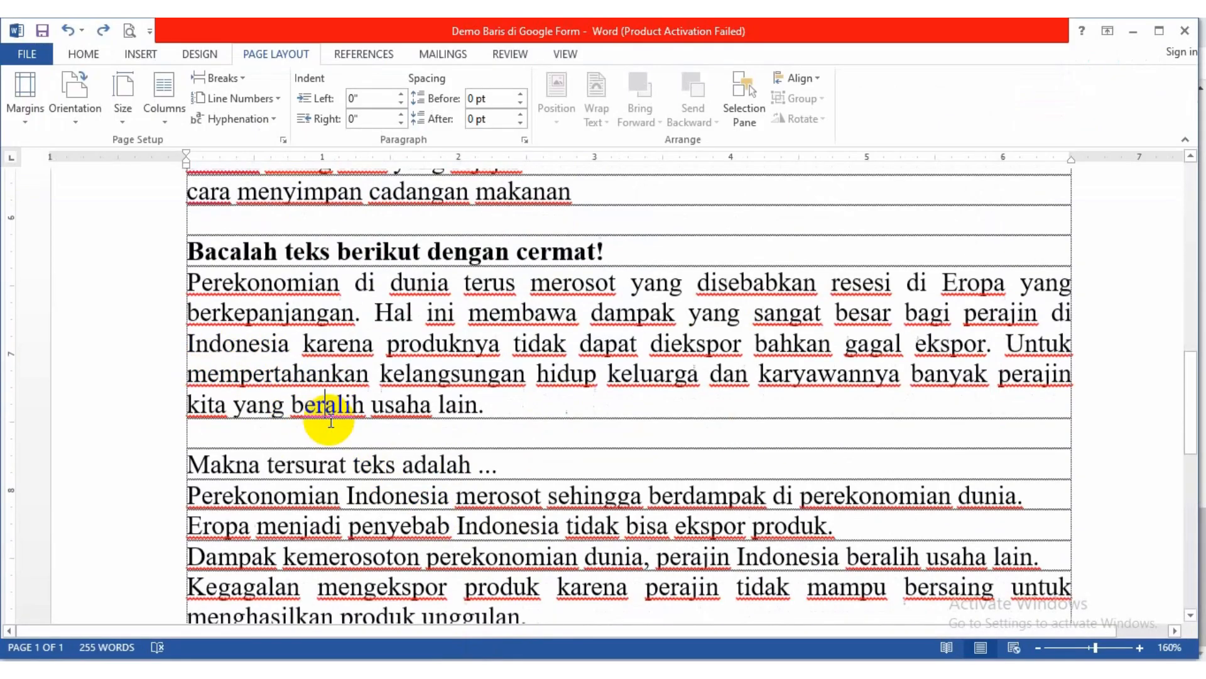
drag(184, 259, 527, 379)
key(ctrl+c)
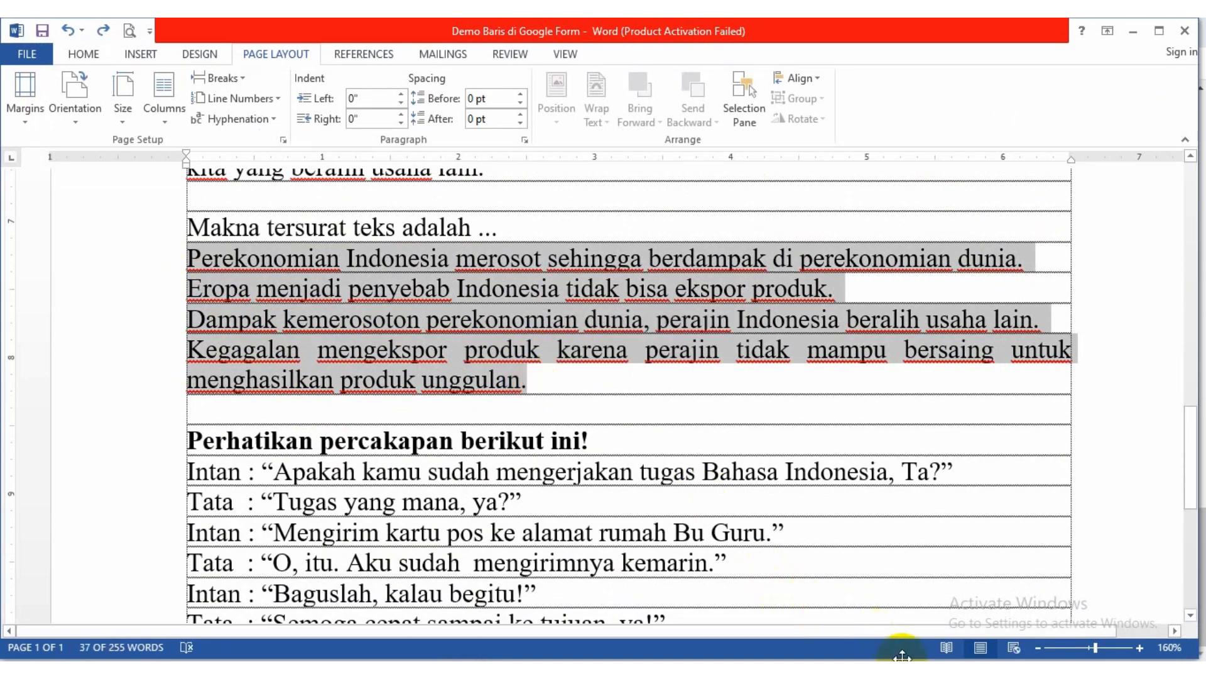
click(903, 673)
click(365, 465)
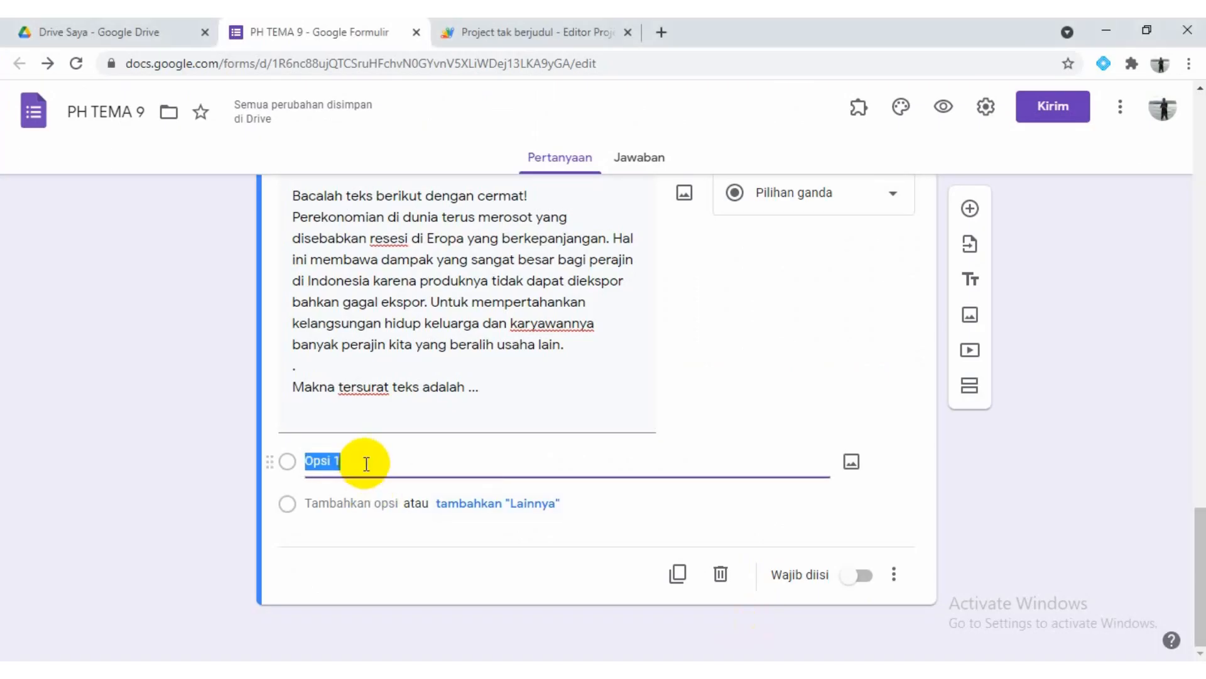
key(ctrl+v)
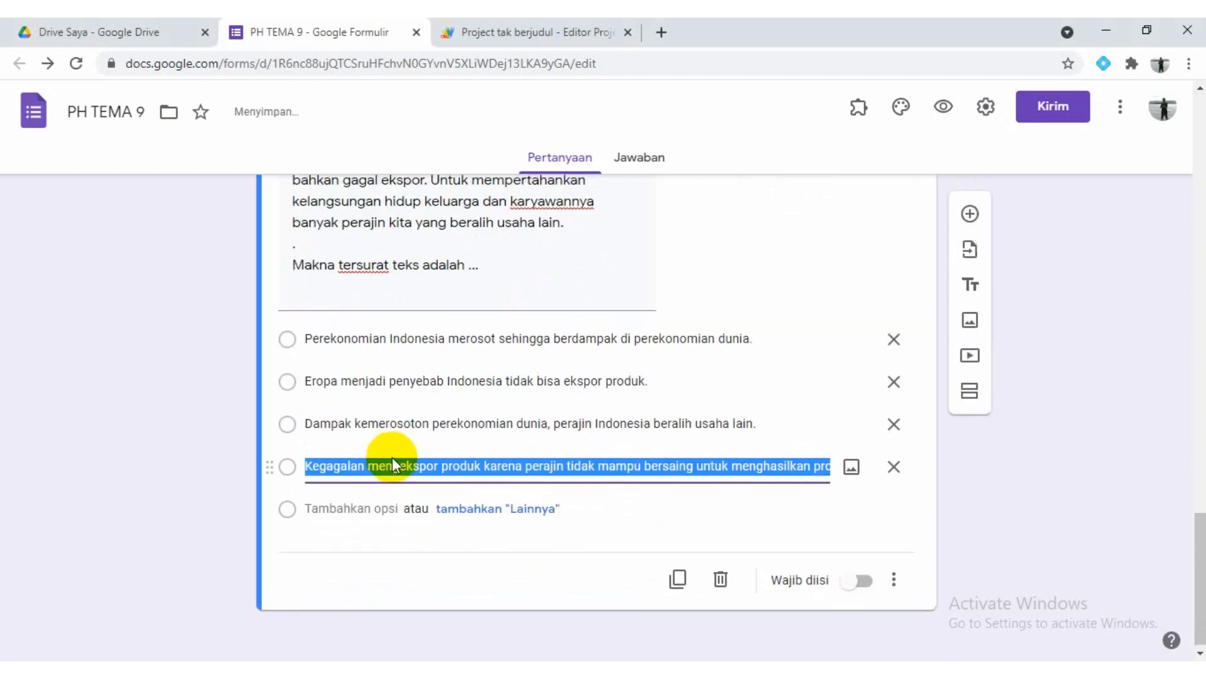
Add a new question and paste in Word's "Perhatikan percakapan berikut ini!" conversation through "Percakapan tersebut membicarakan tentang ...."
scroll(393, 465, up, 3)
click(415, 352)
click(613, 323)
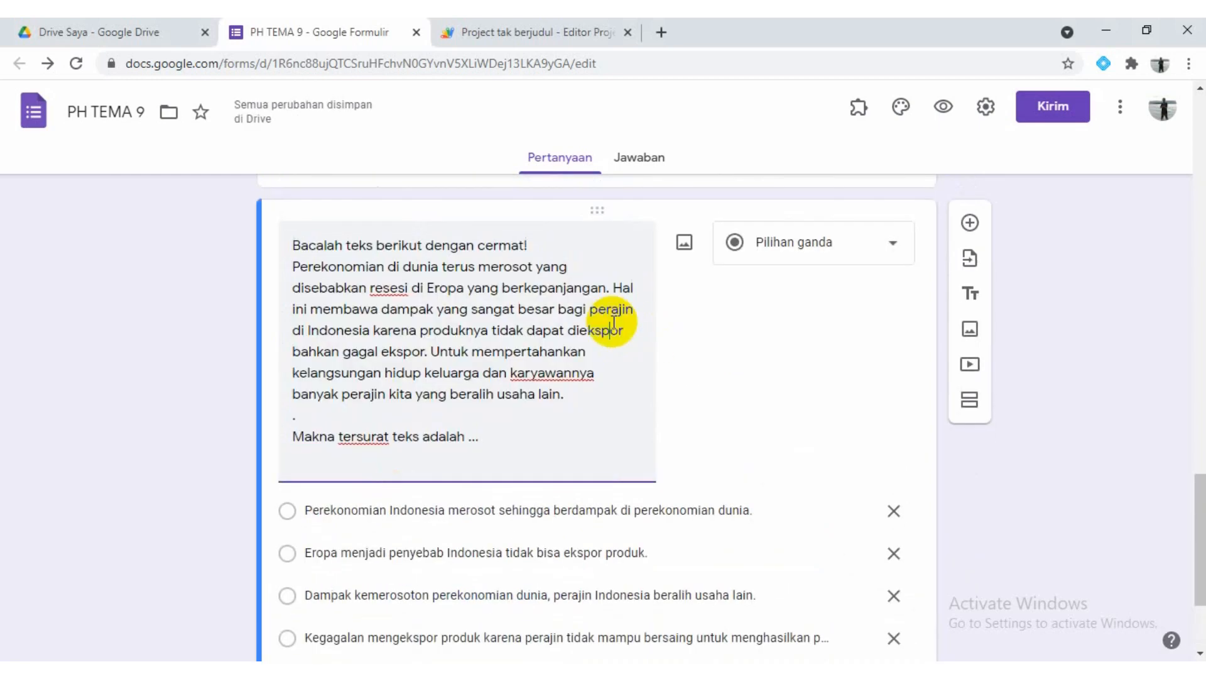
click(970, 223)
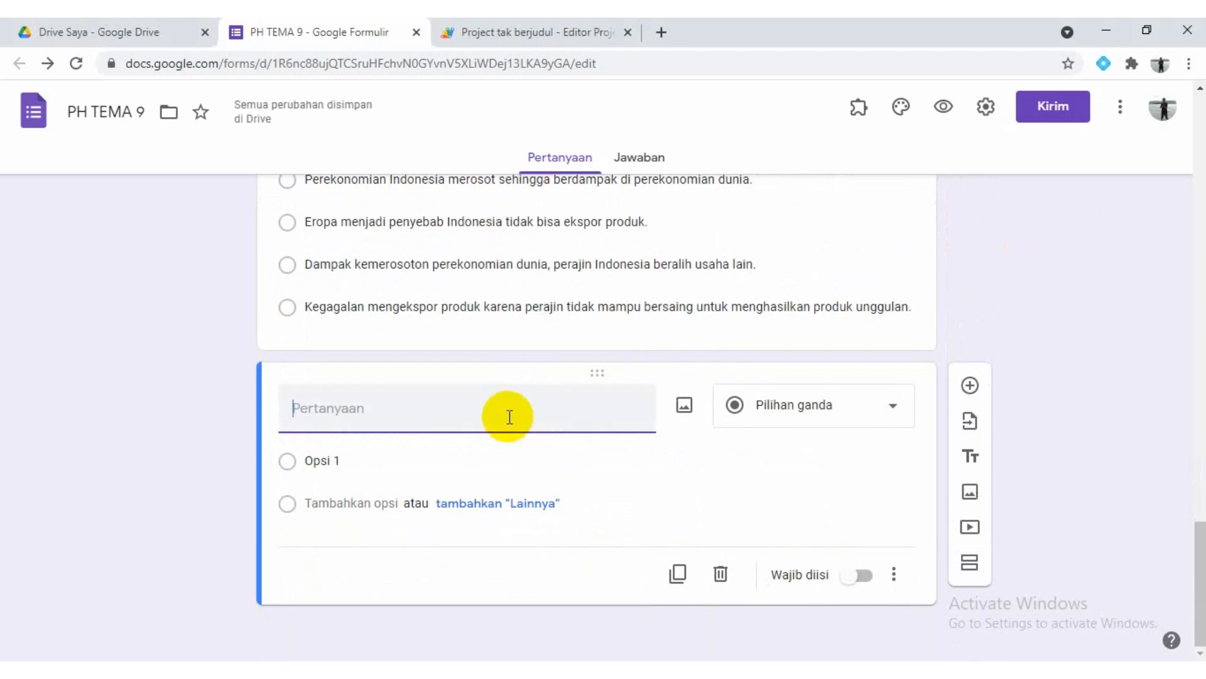
click(433, 670)
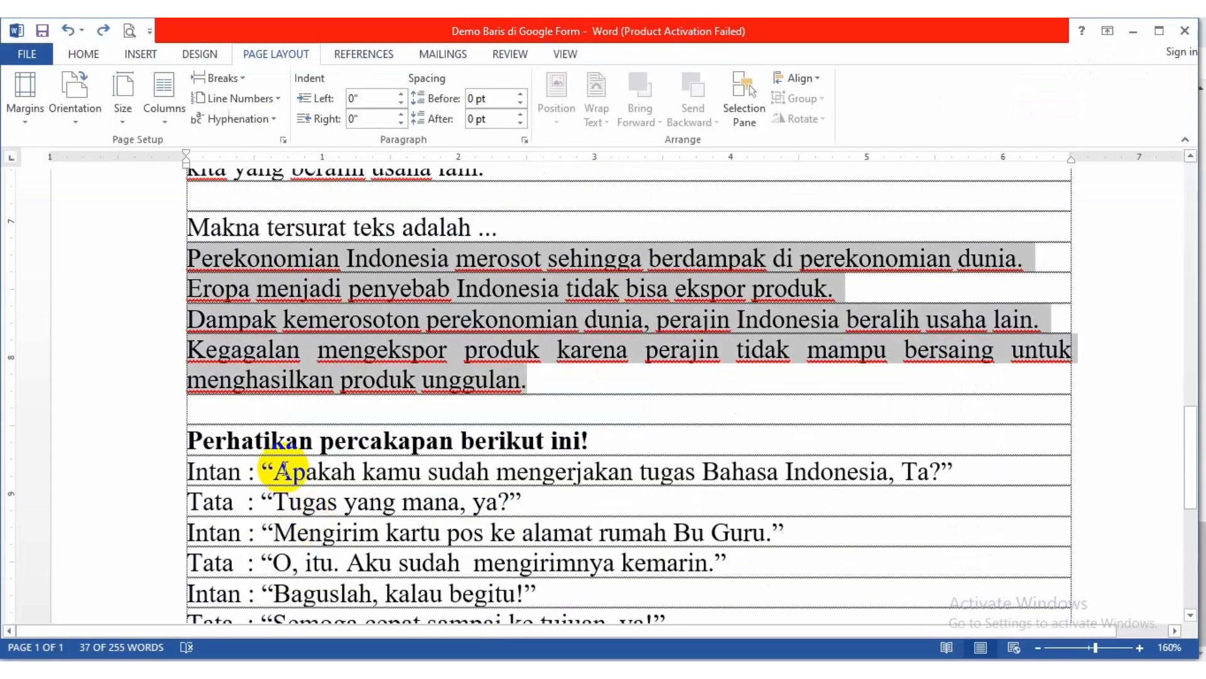
scroll(281, 470, down, 3)
click(280, 358)
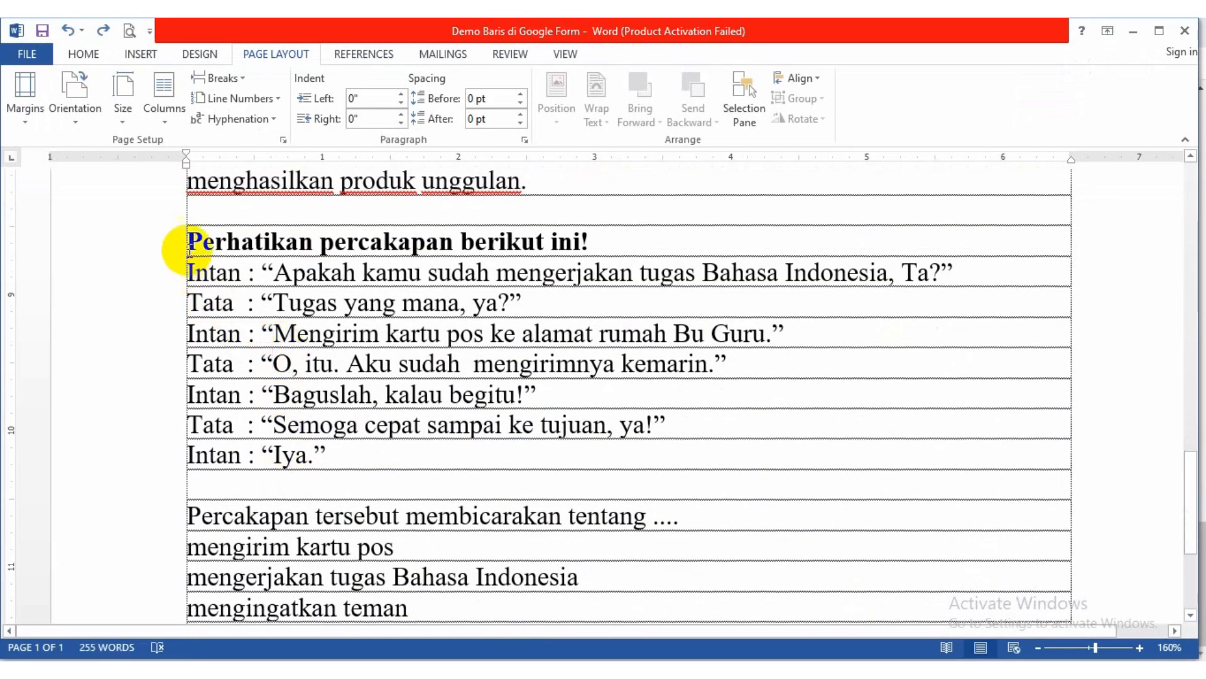
drag(188, 238, 678, 516)
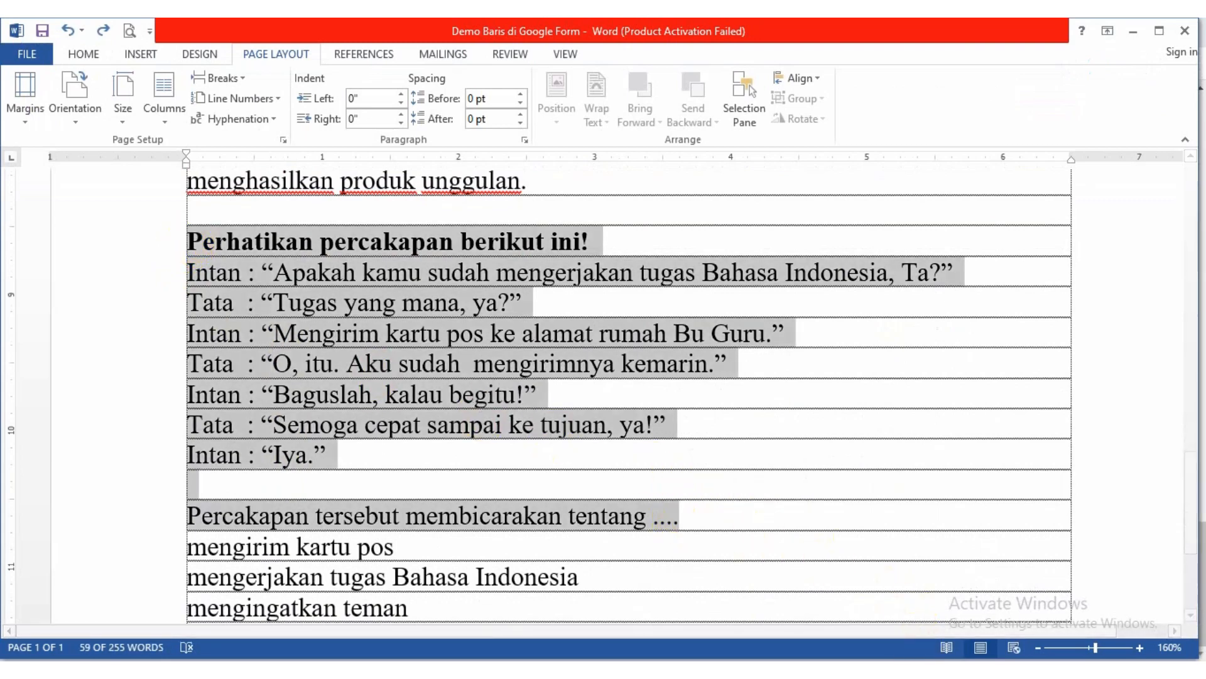
key(alt+Tab)
text(Perhatikan percakapan berikut ini!Intan : "Apakah kamu sudah mengerjakan tugas Bahasa Indonesia, Ta?"Tata  : "Tugas yang mana, ya?"Intan : "Mengirim kartu pos ke alamat rumah Bu Guru."Tata  : "O, itu. Aku sudah  mengirimnya kemarin."Intan : "Baguslah, kalau begitu!"Tata  : "Semoga cepat sampai ke tujuan, ya!"Intan : "Iya."Percakapan tersebut membicarakan tentang ....)
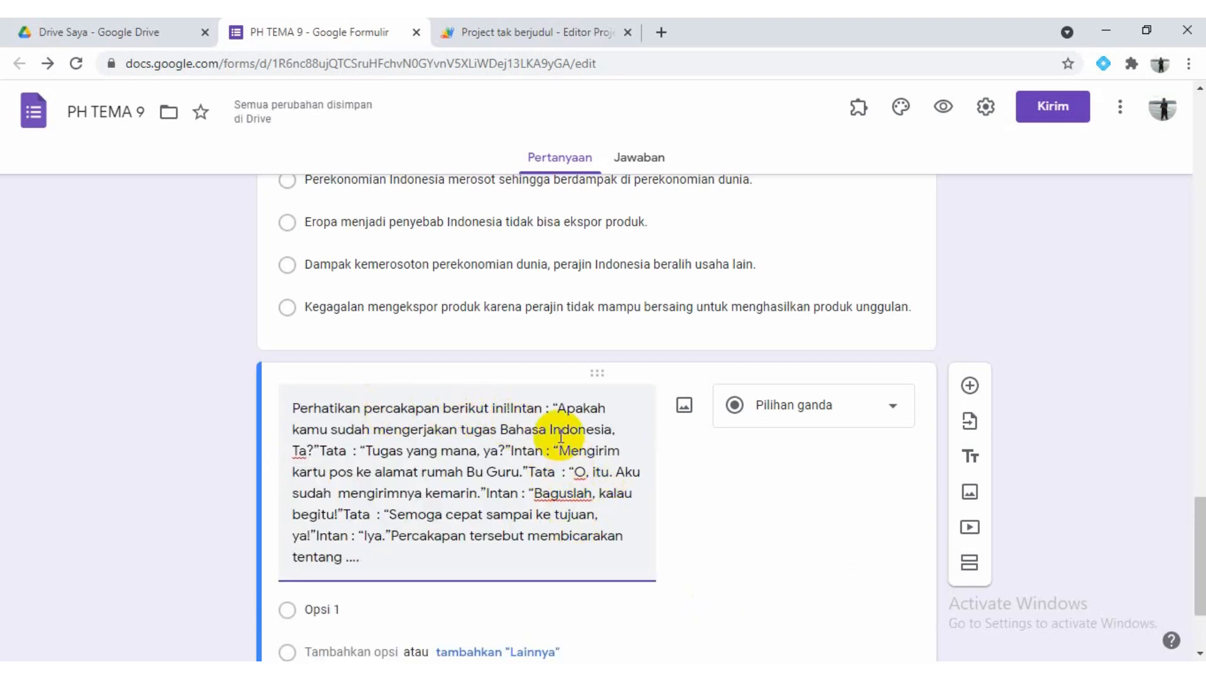
Insert extra spaces after "Perhatikan percakapan berikut ini!" in the question and check the conversation's line layout in Word
click(512, 409)
text(!)
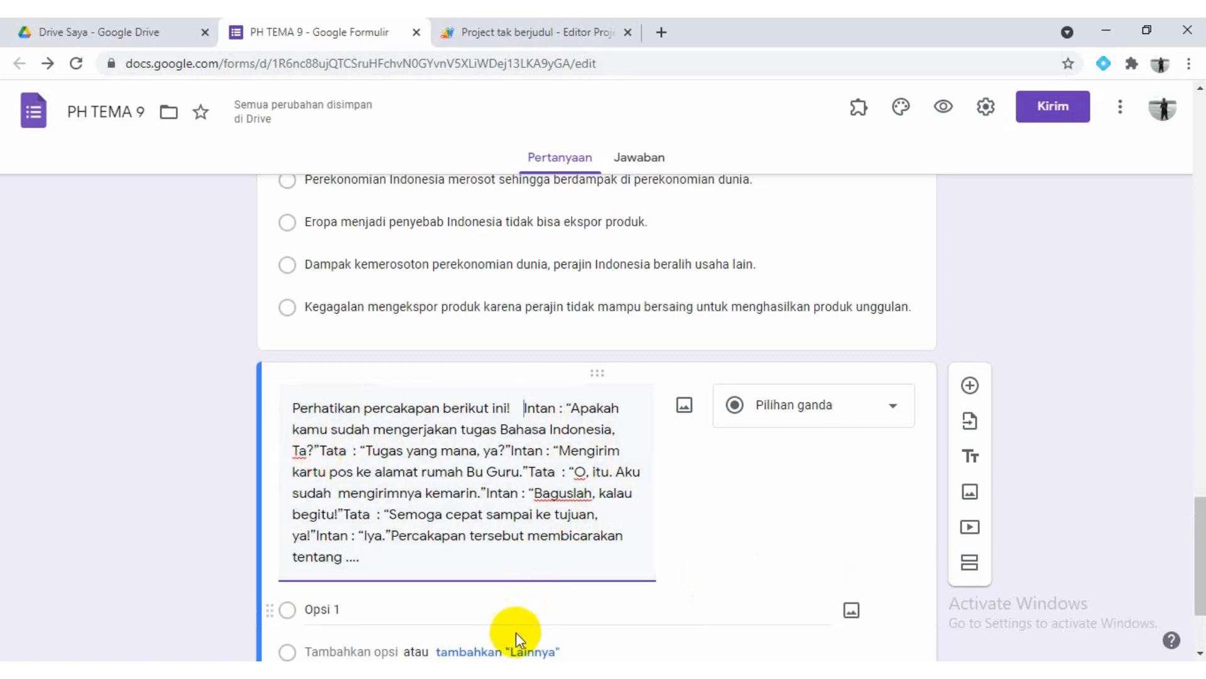
click(507, 670)
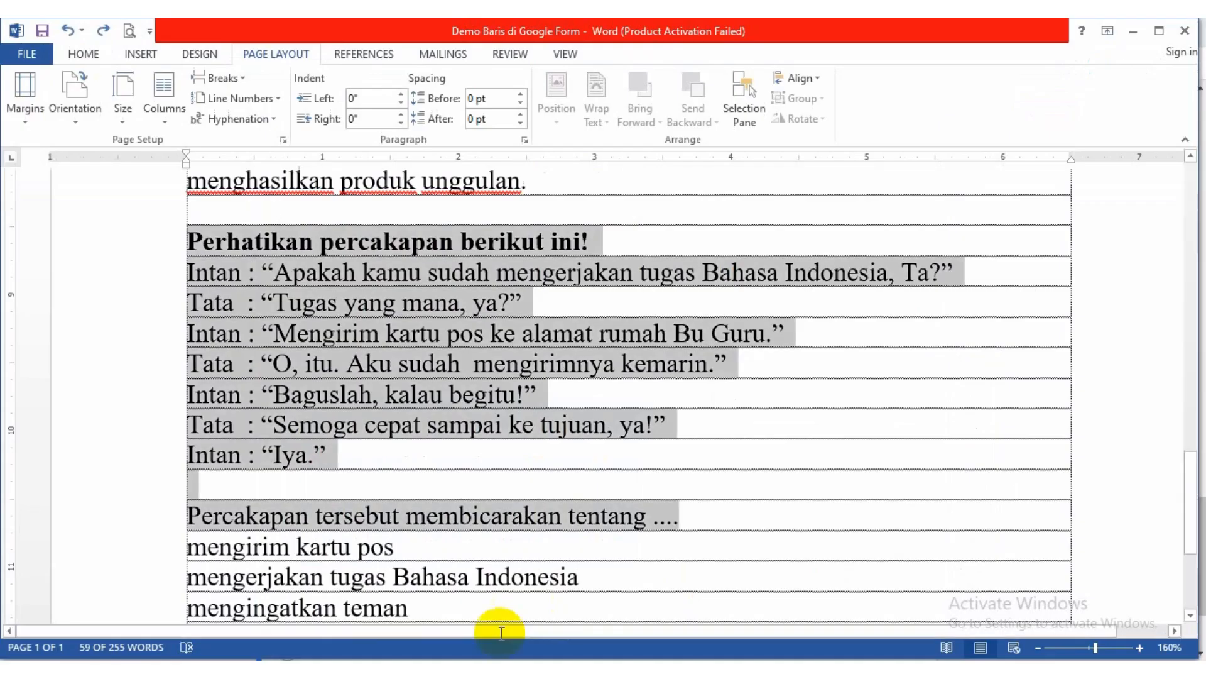
click(350, 364)
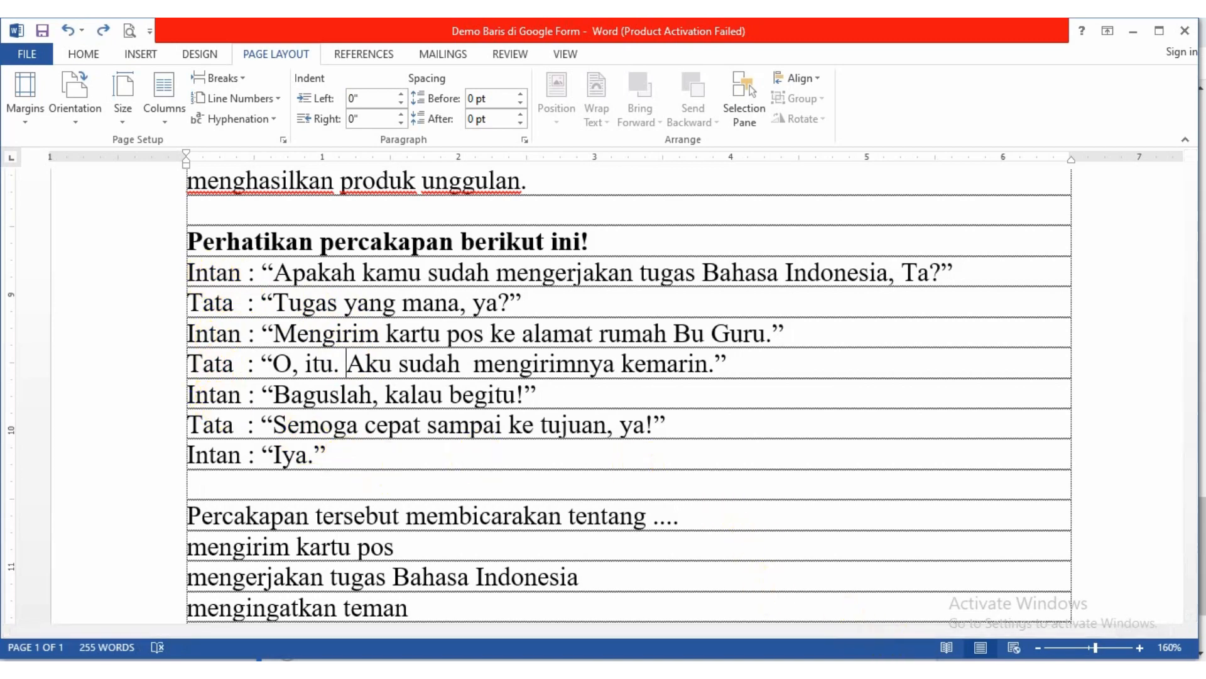
click(824, 670)
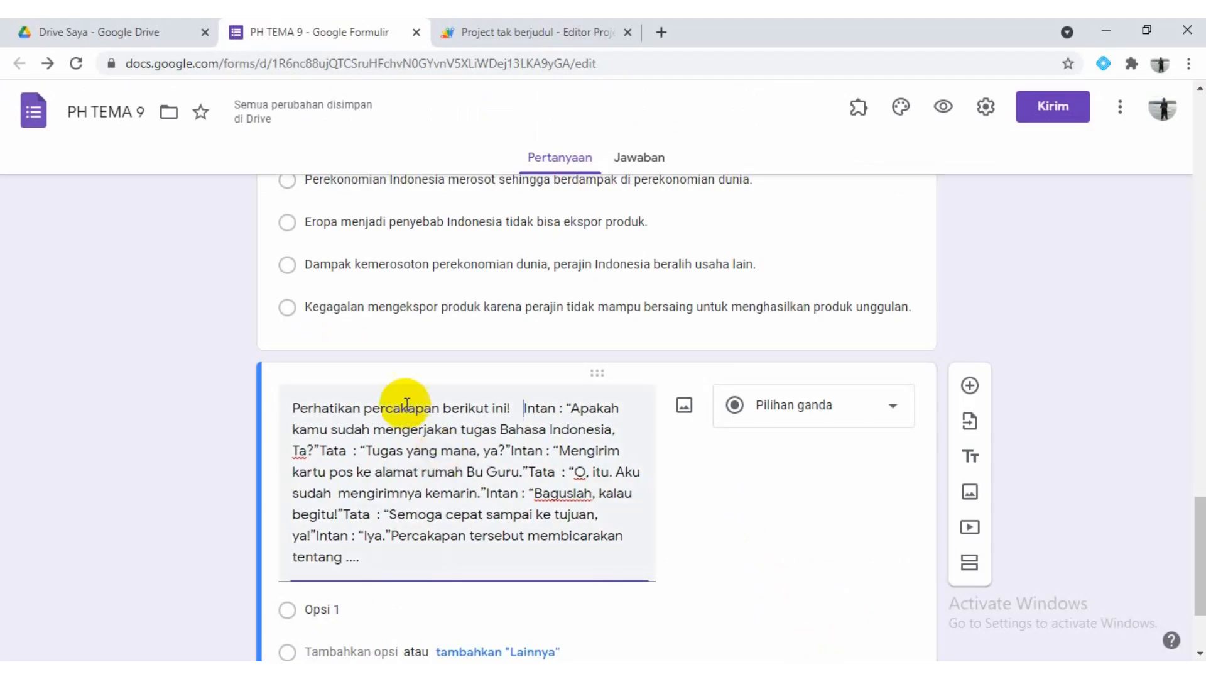
Insert extra spaces between the speakers' lines in the "Perhatikan percakapan berikut ini!" question, from after "Ta?" through "ke tujuan, ya!"
click(320, 450)
text(")
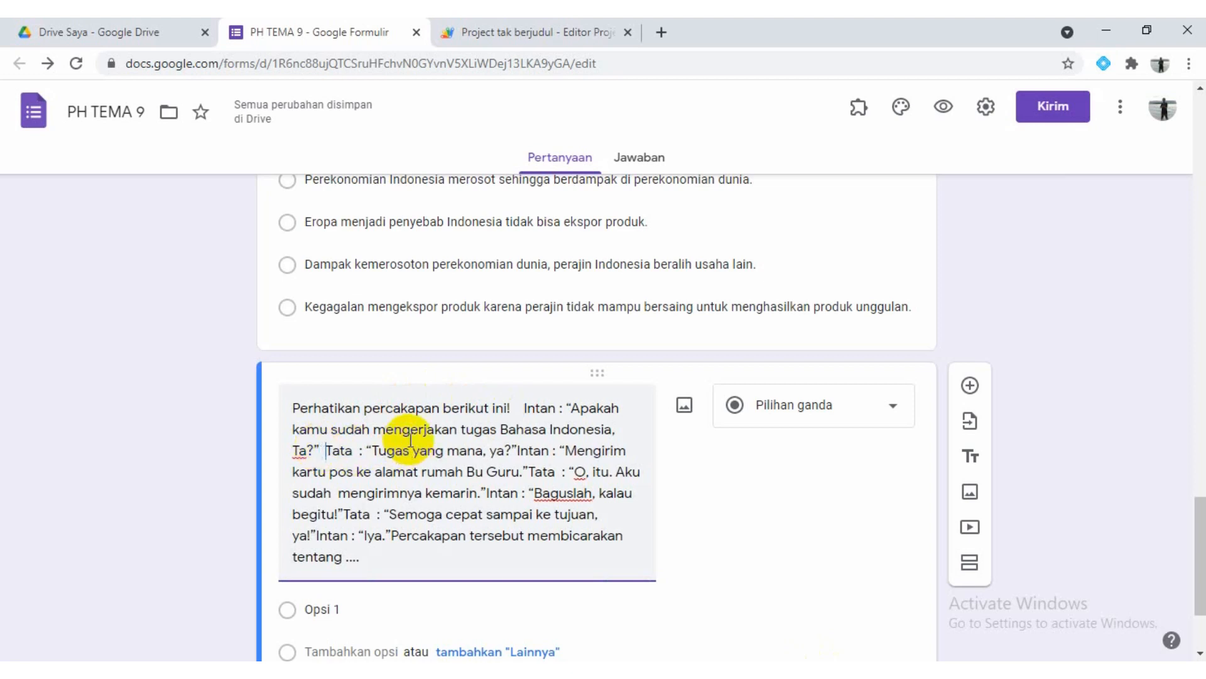
click(526, 450)
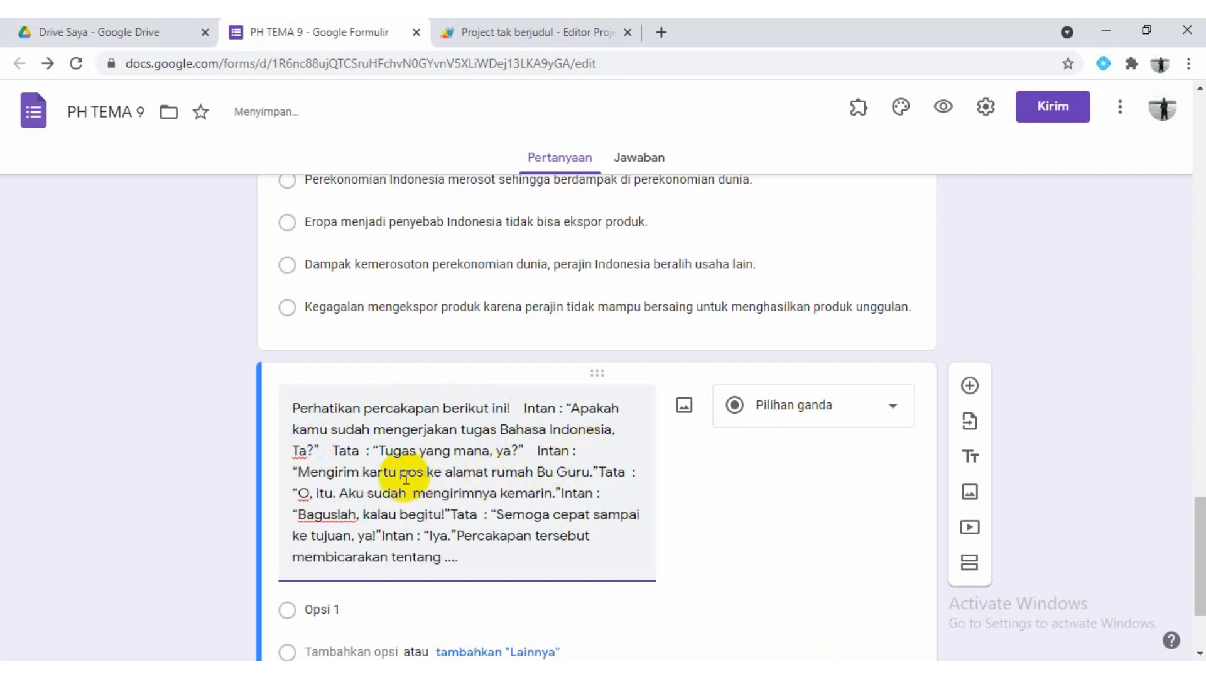
click(600, 471)
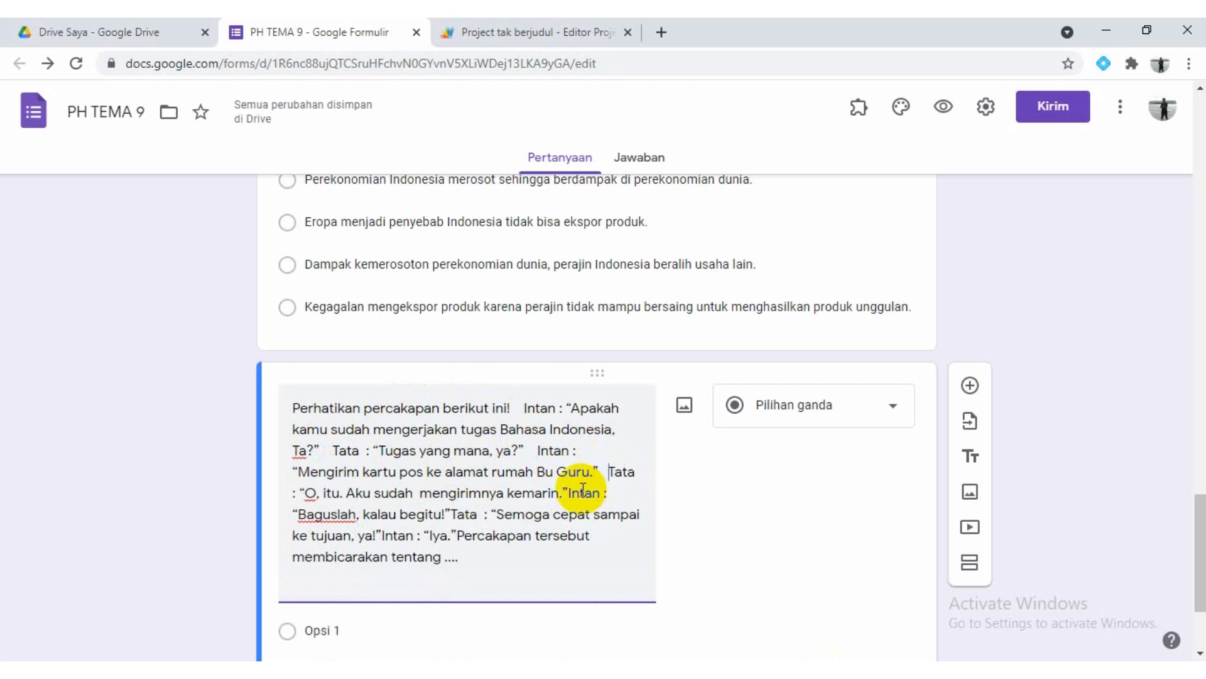
click(415, 495)
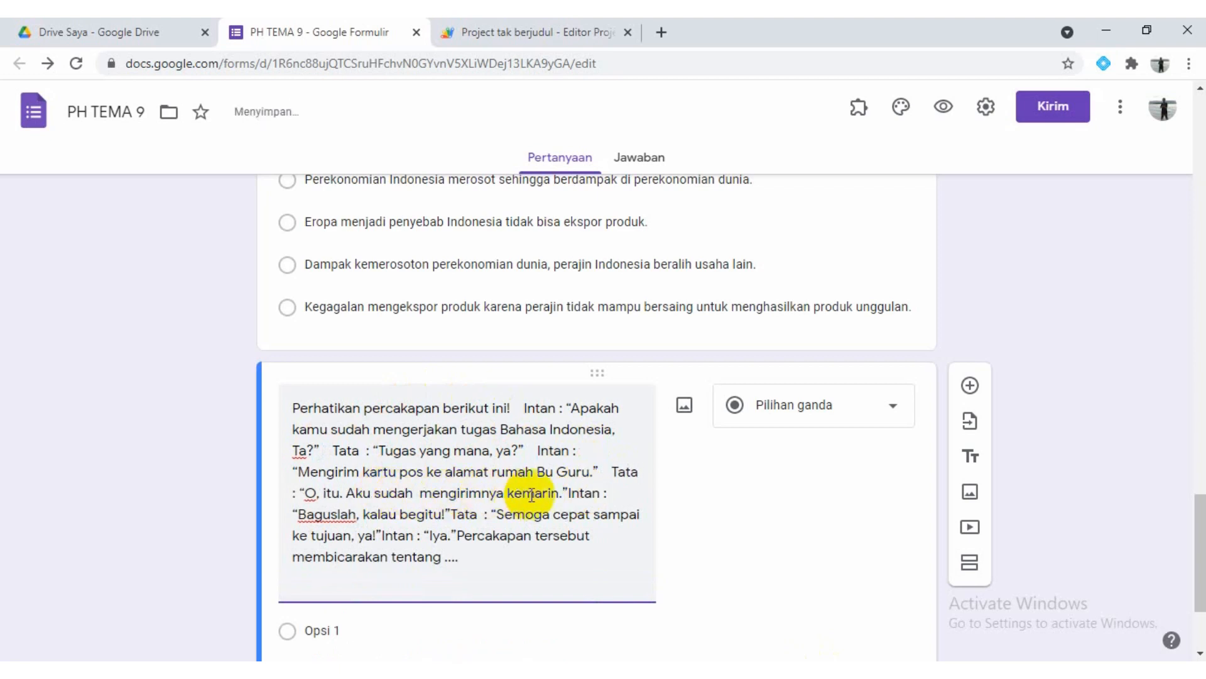
click(567, 493)
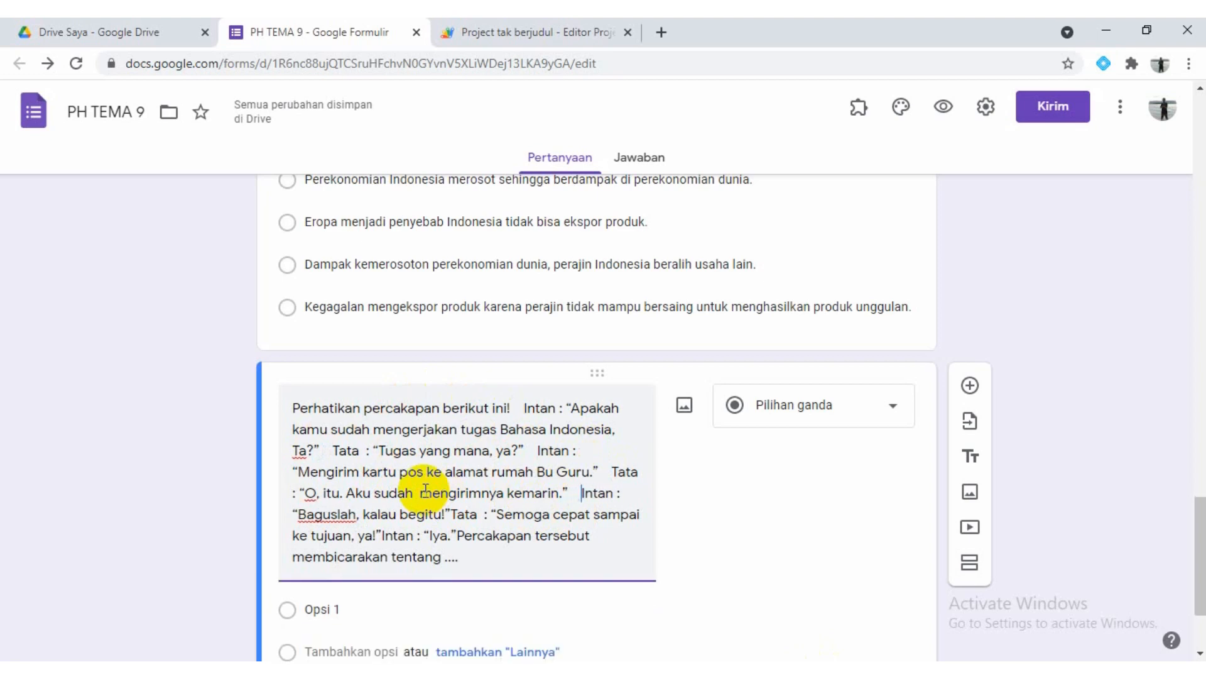
click(453, 514)
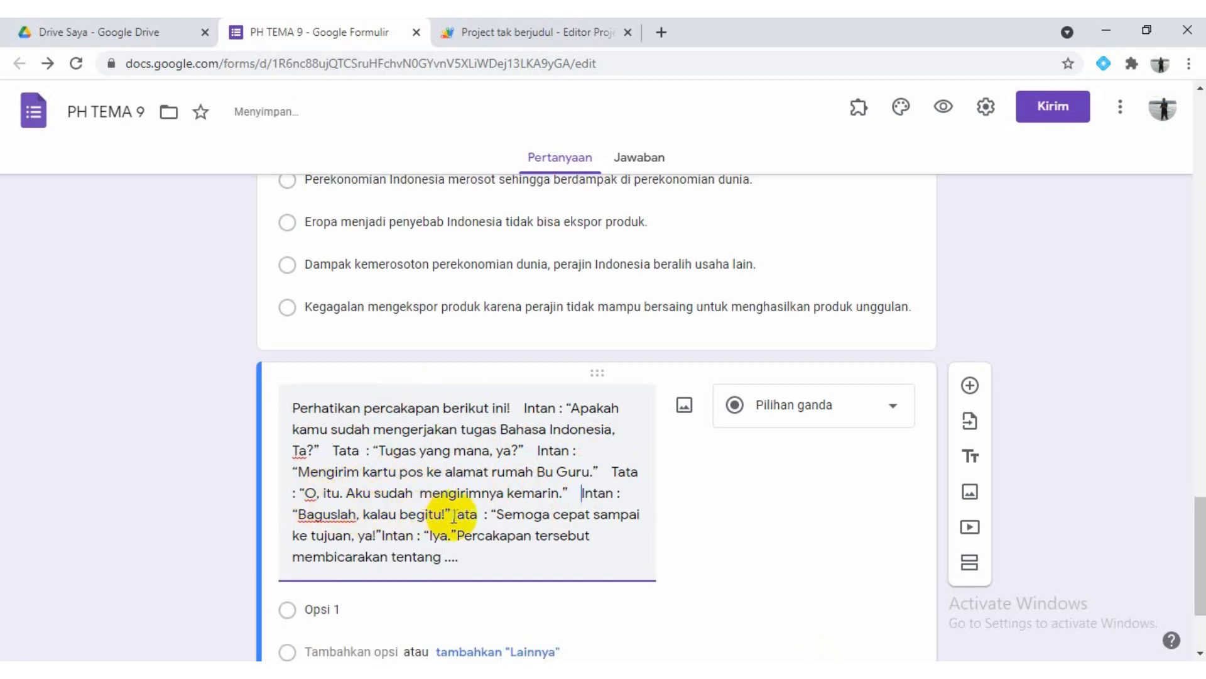
click(453, 514)
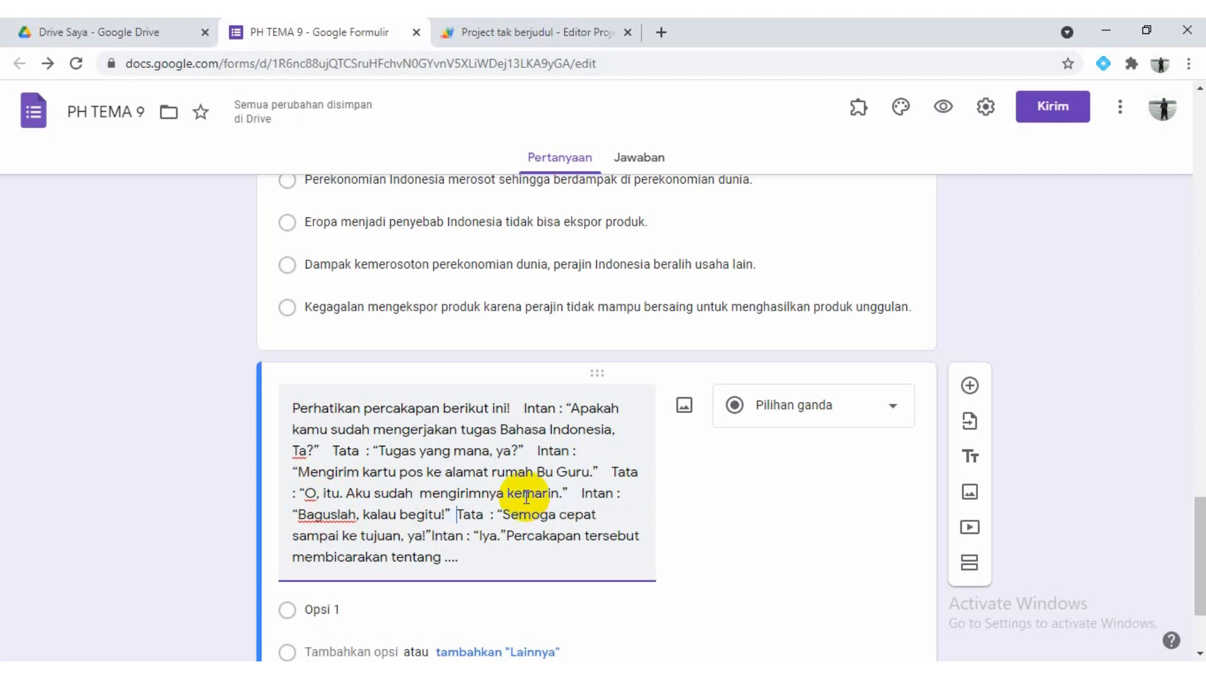
click(431, 532)
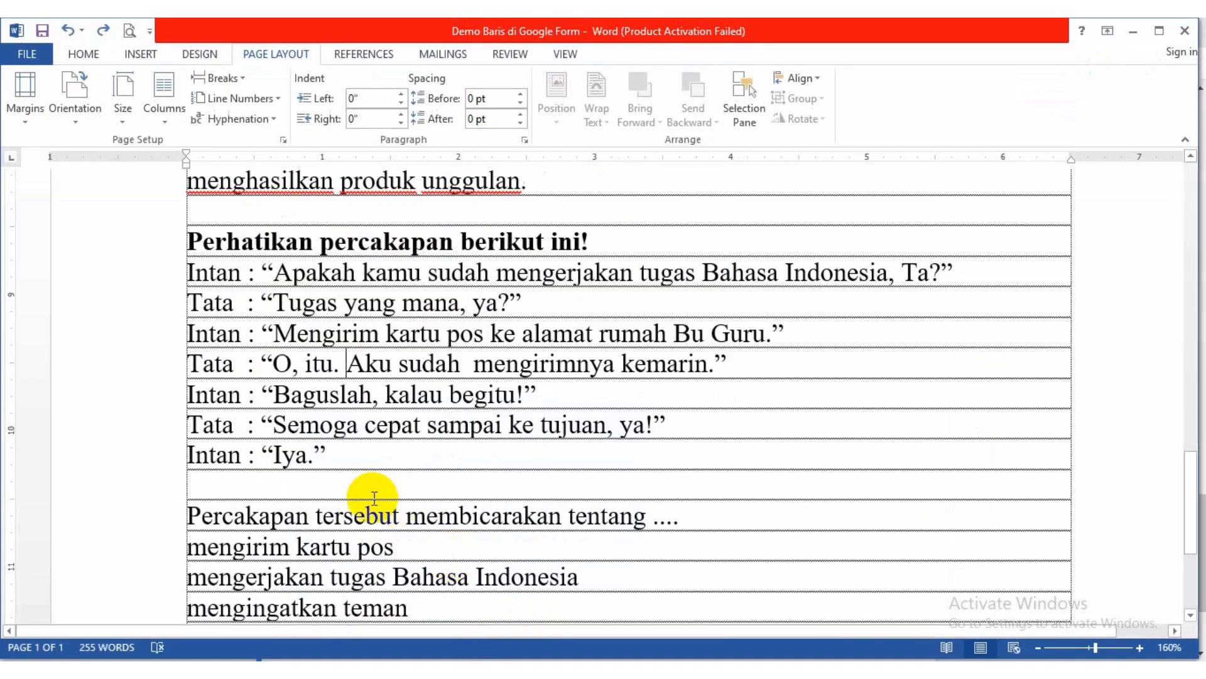
Check the end of the conversation in Word and insert a period set off by extra spaces before "Percakapan tersebut membicarakan tentang ...." in the question
scroll(323, 509, down, 2)
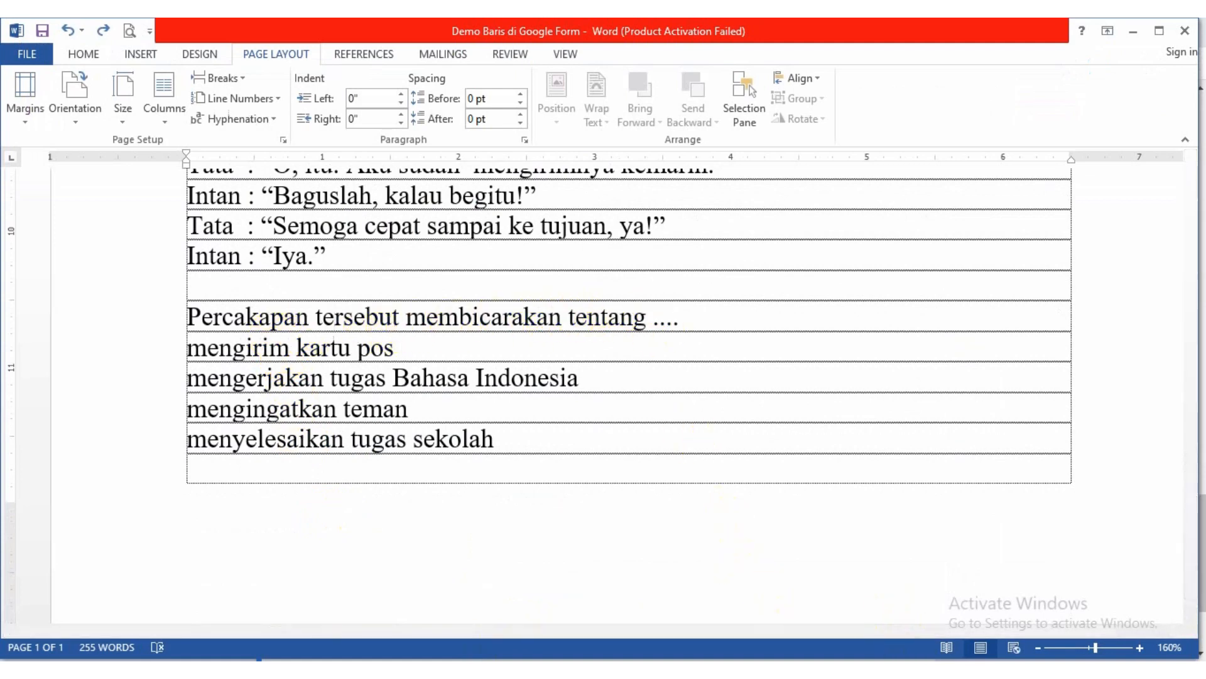
click(911, 672)
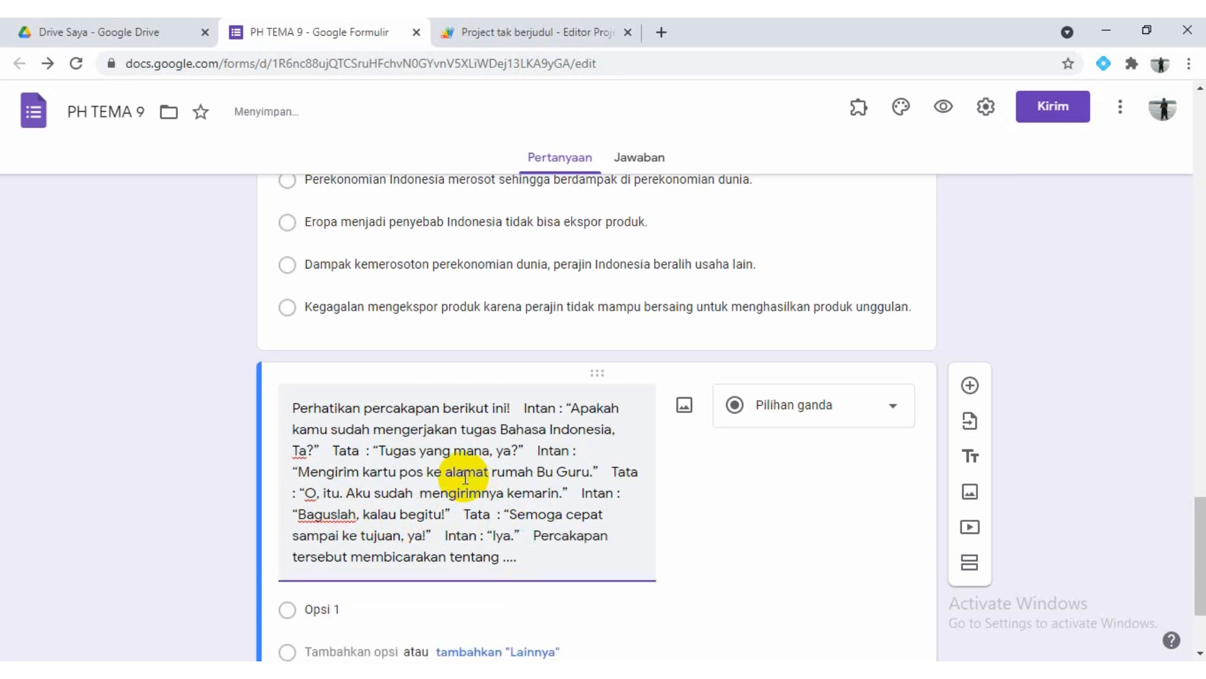
text(.)
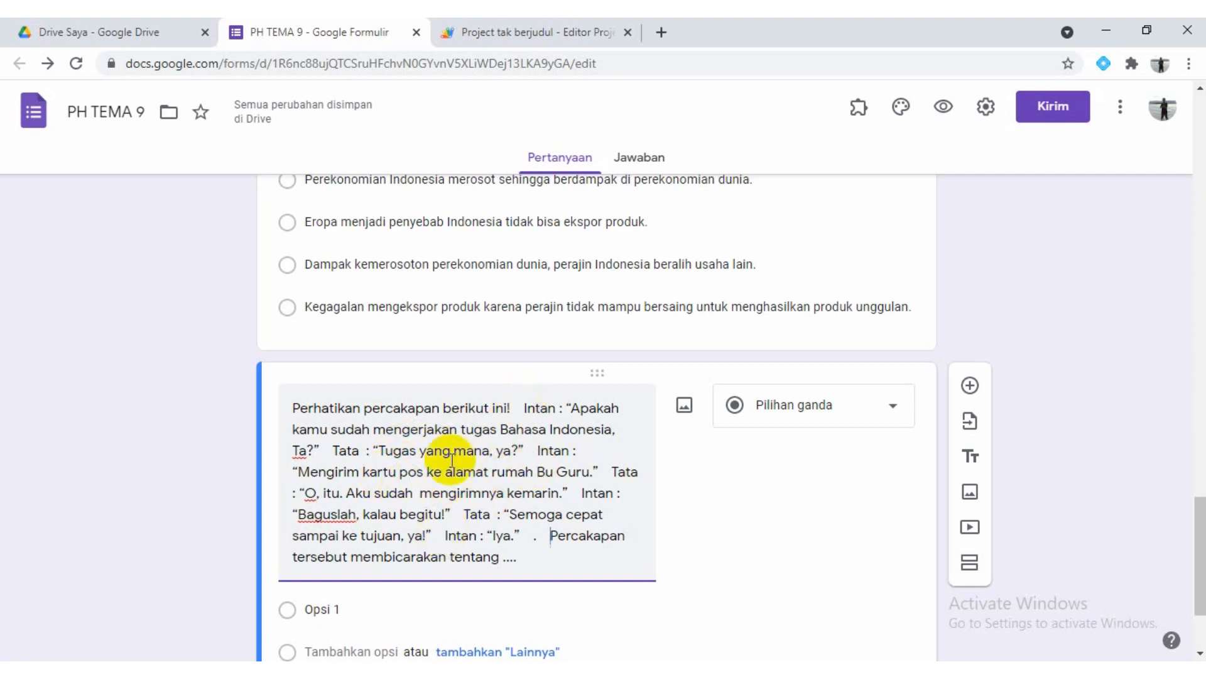
Run addLineBreaks in the Apps Script project and check the line layout of the "Perhatikan percakapan berikut ini!" question in the form
click(540, 32)
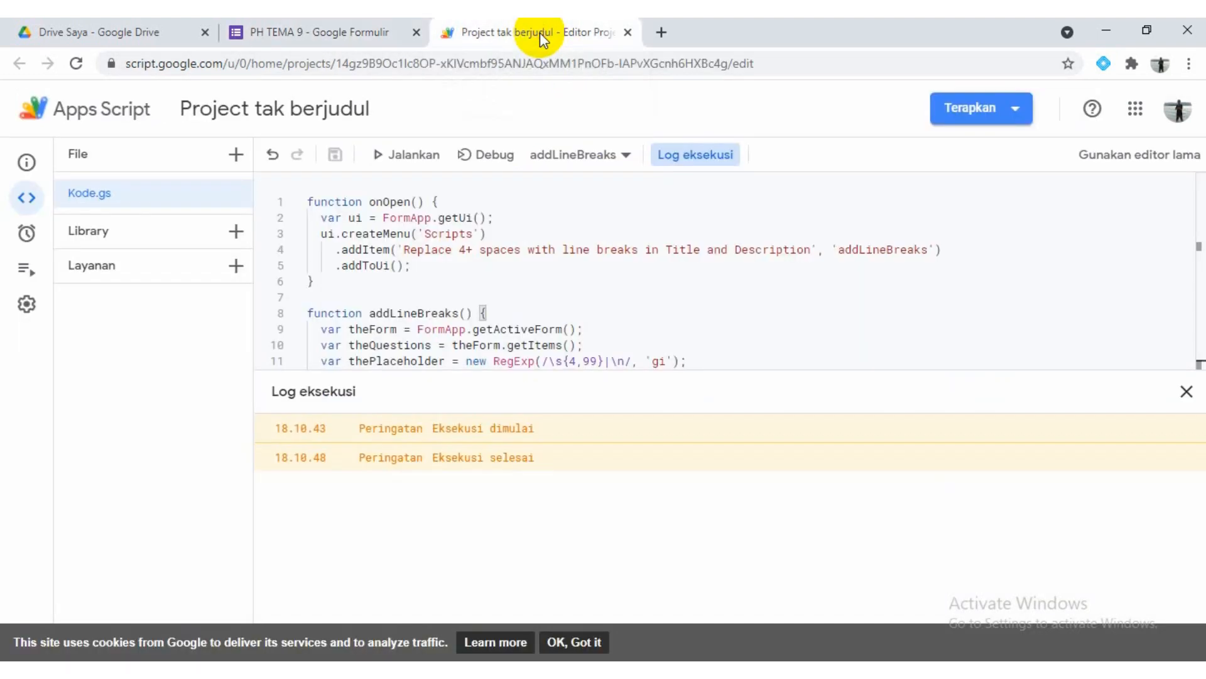
click(402, 165)
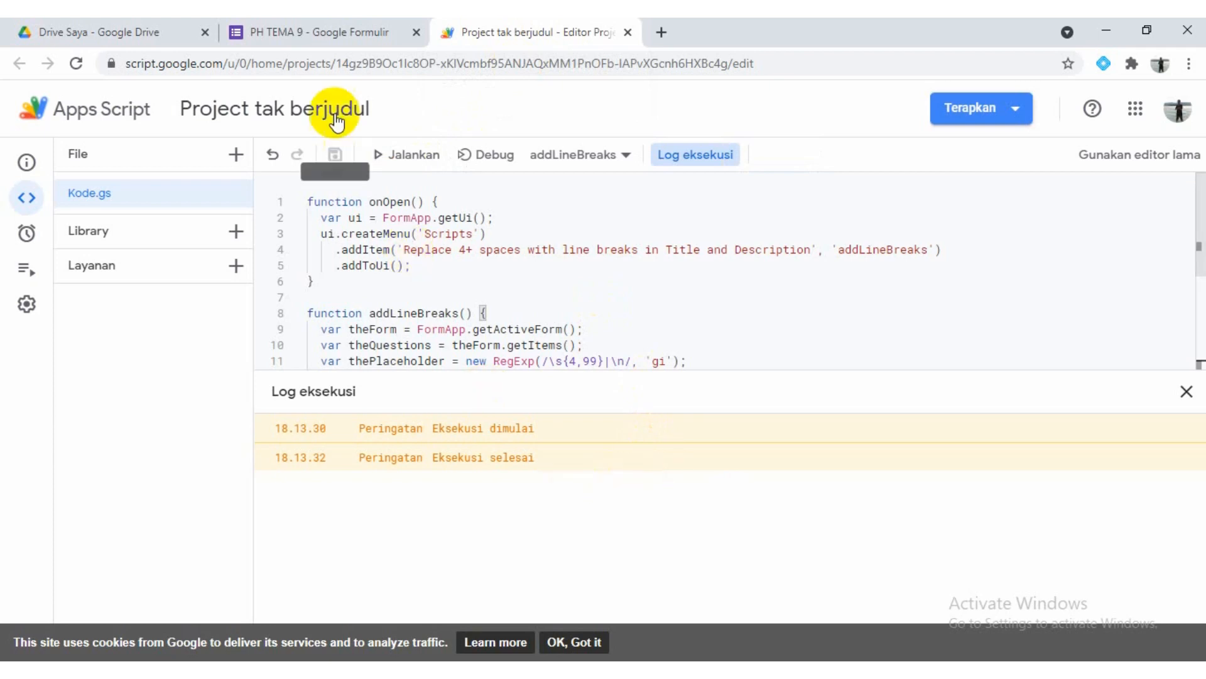
click(303, 29)
click(506, 459)
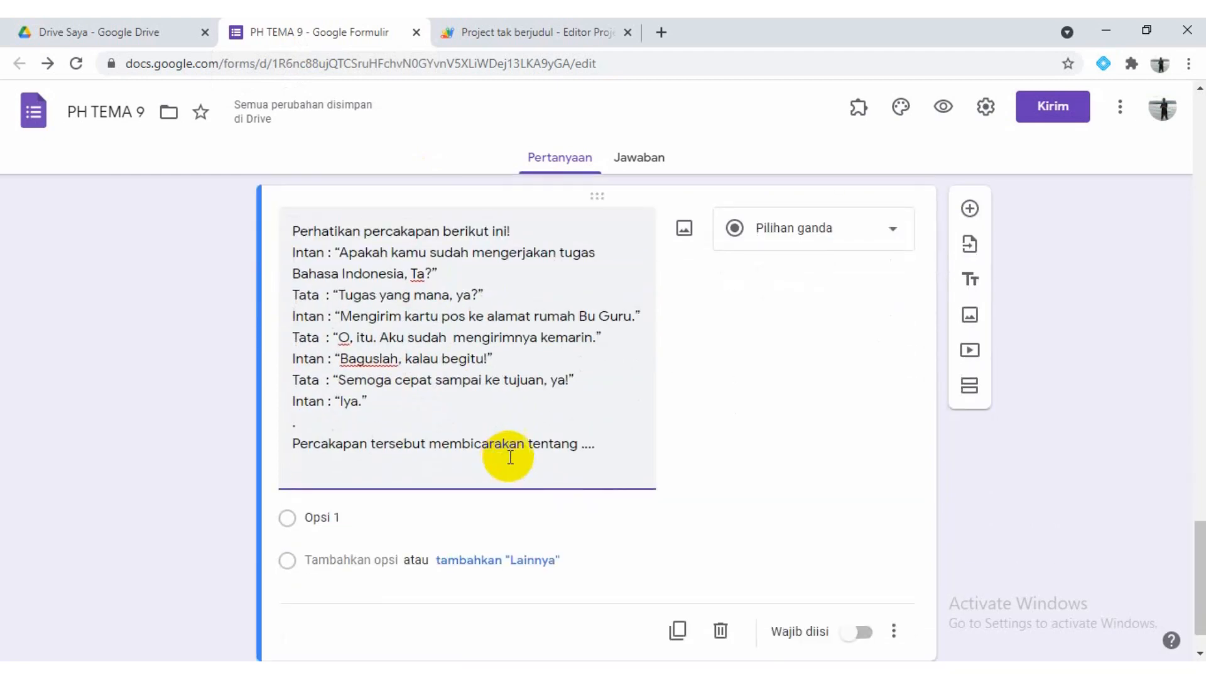
Copy the four choices from "mengirim kartu pos" to "menyelesaikan tugas sekolah" from Word into the conversation question's answer options
click(358, 518)
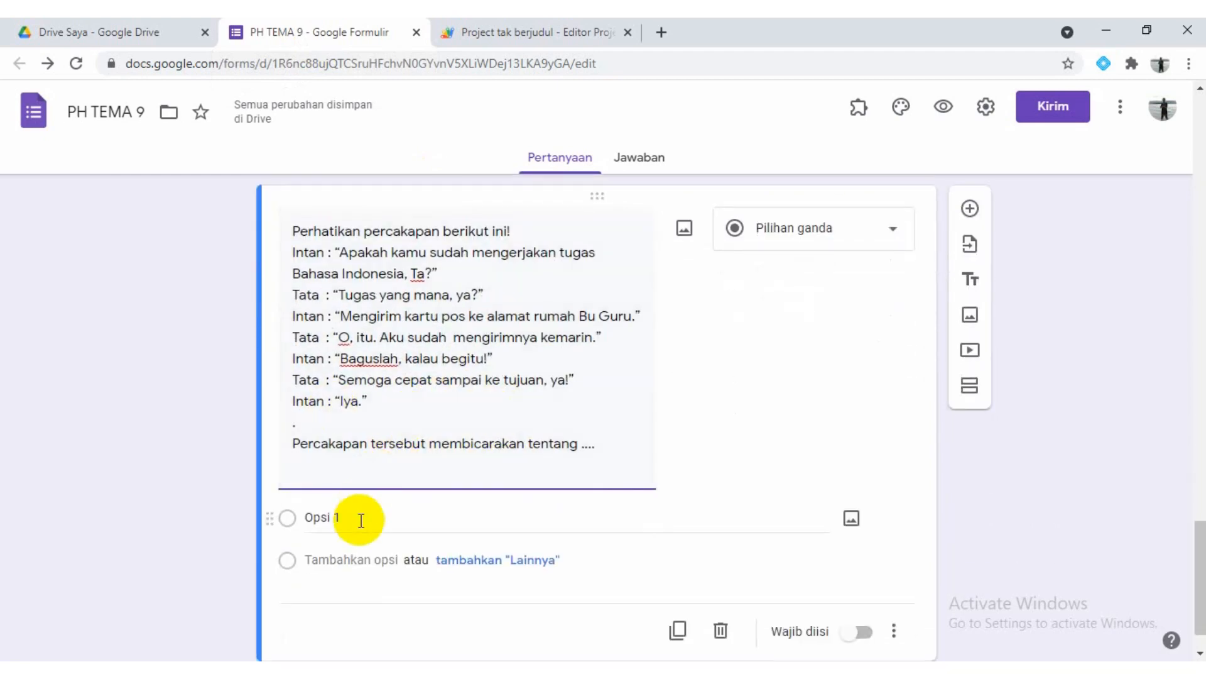
click(585, 669)
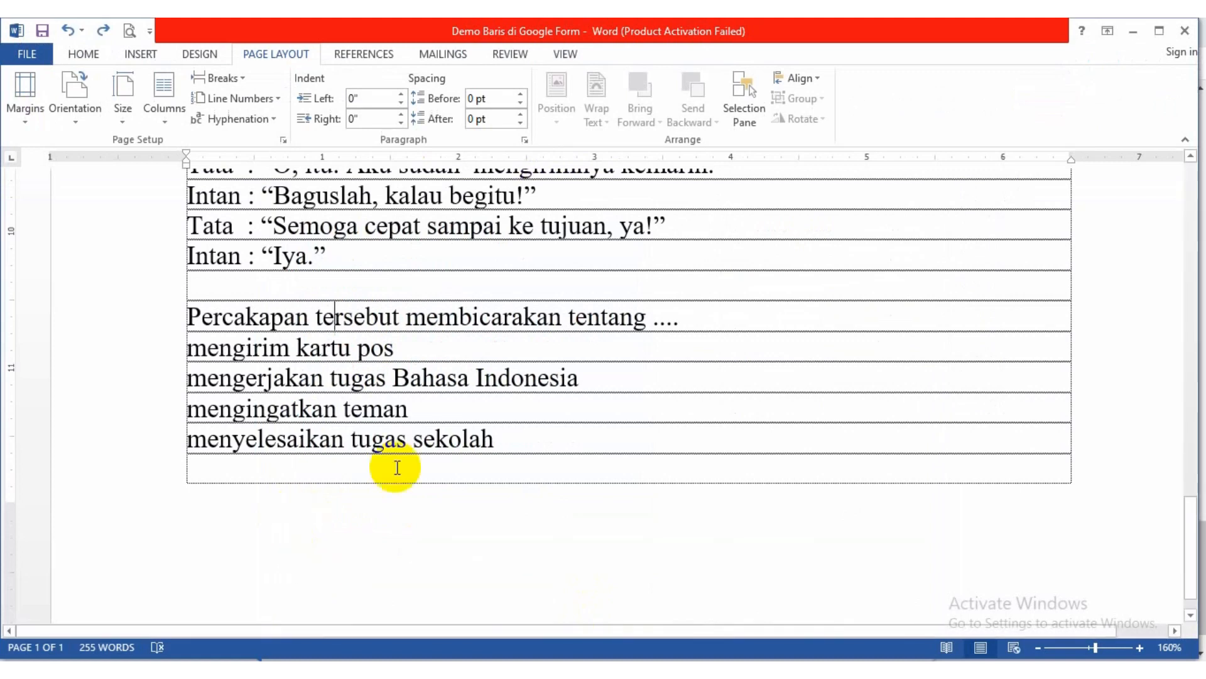
drag(182, 346, 496, 437)
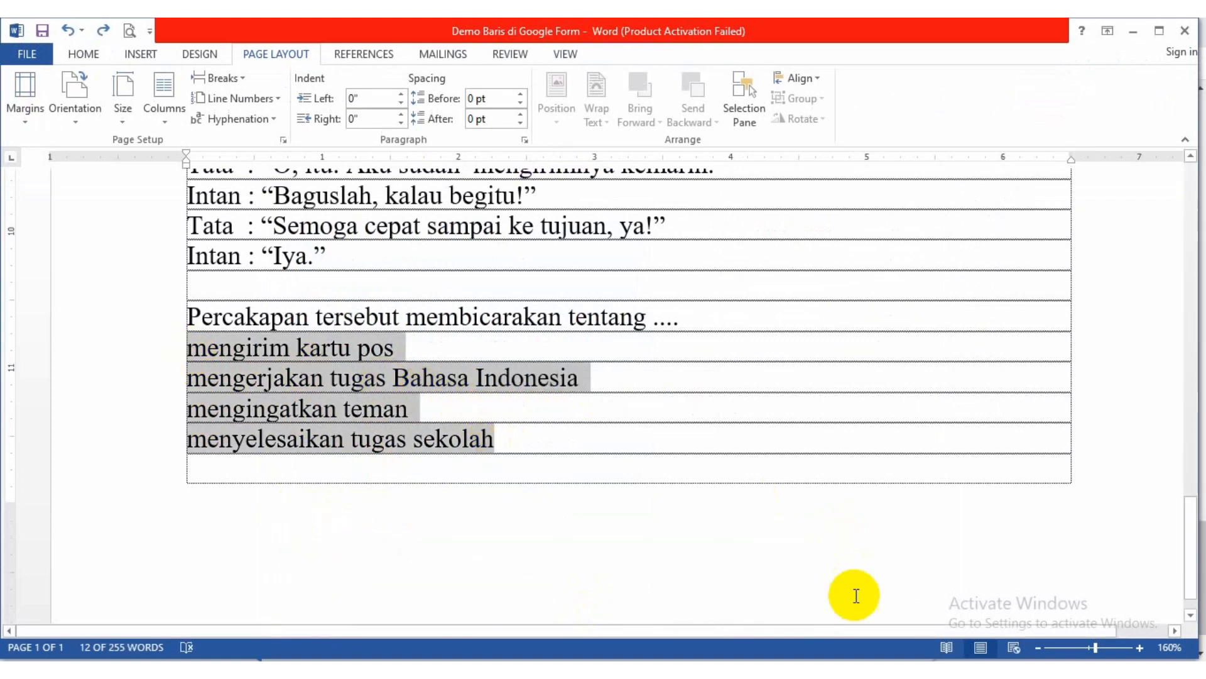
key(ctrl+c)
key(alt+Tab)
click(443, 535)
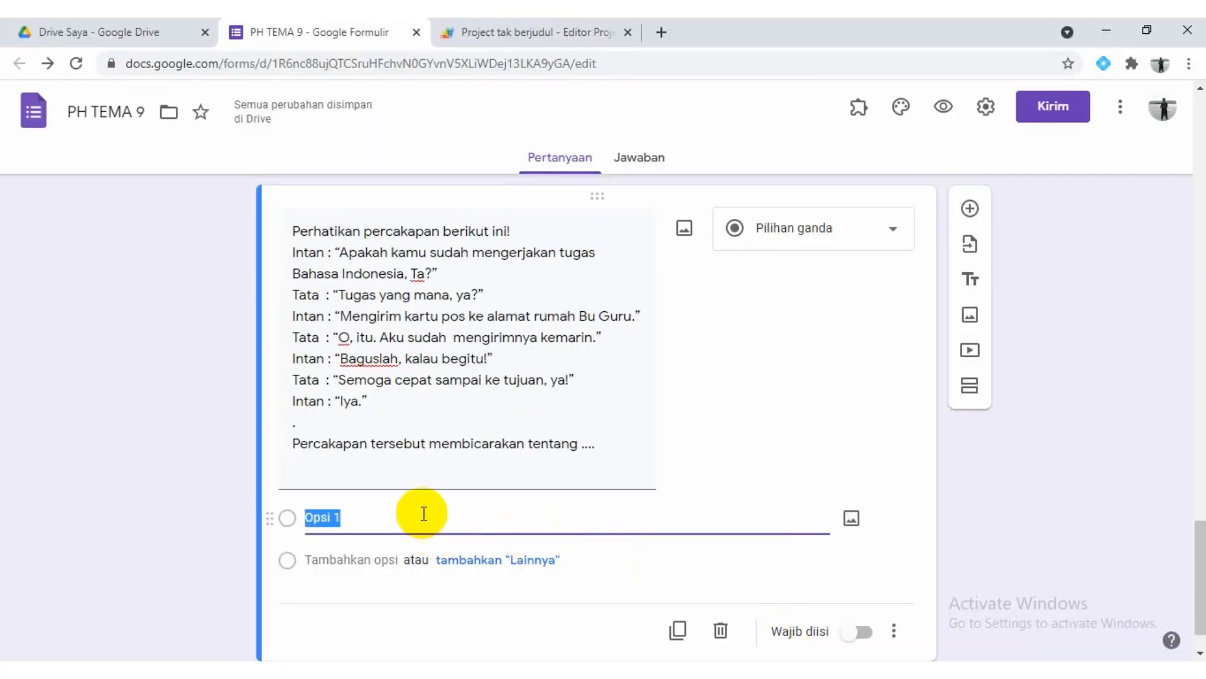
key(ctrl+v)
click(423, 512)
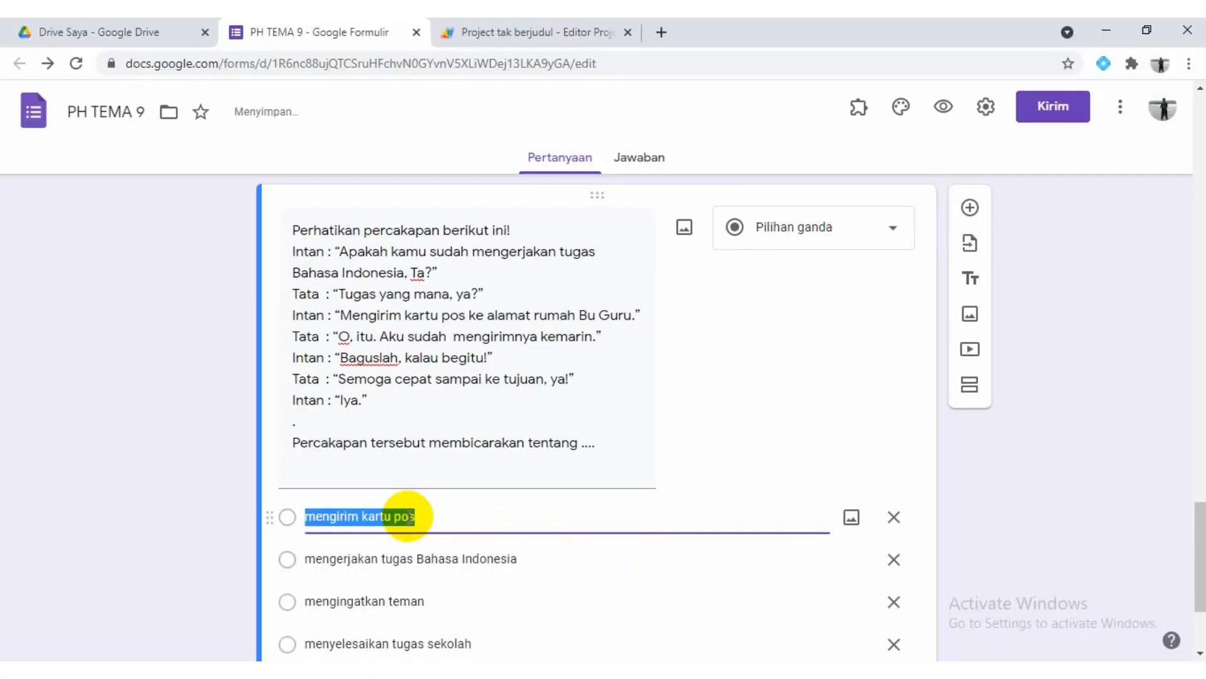
Review the line breaks and answer options of all questions in the SOAL section of the form
scroll(411, 522, down, 3)
scroll(408, 515, up, 20)
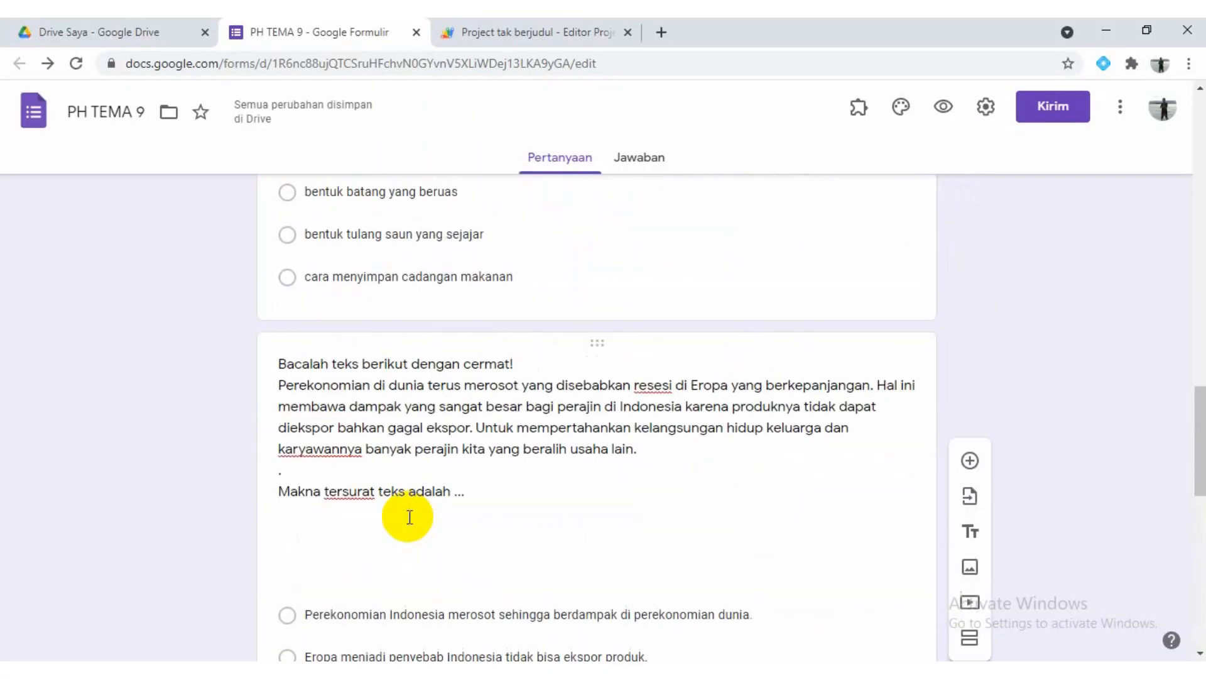
scroll(408, 515, up, 10)
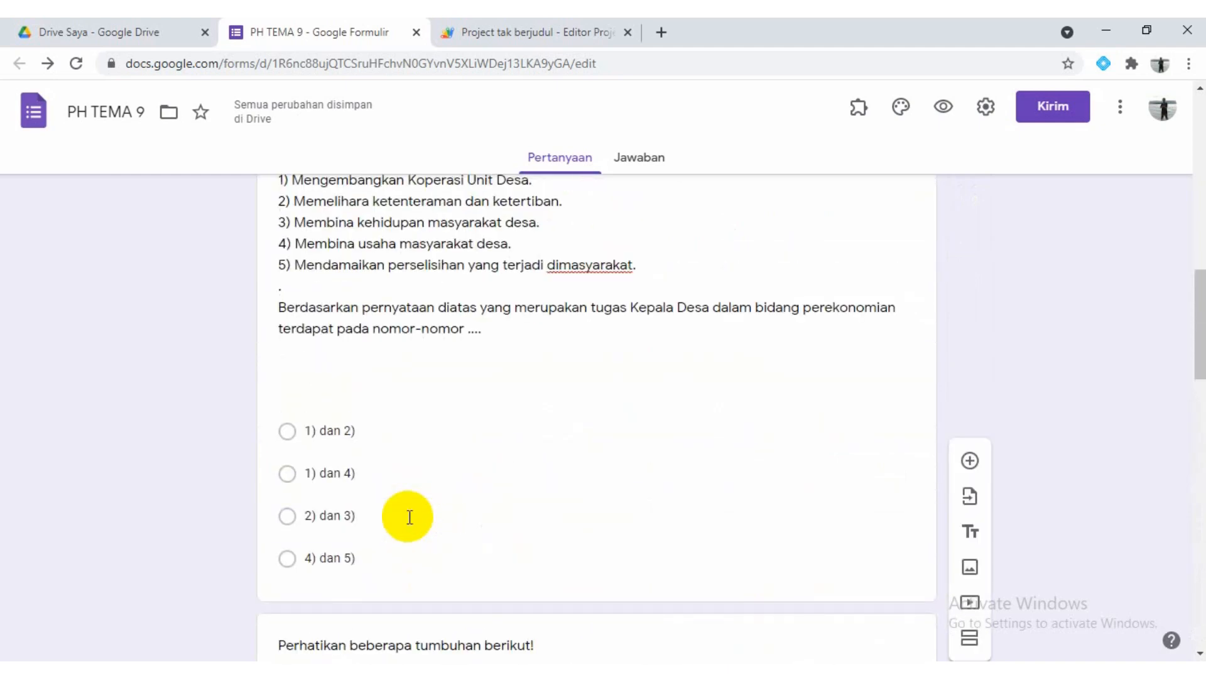
click(416, 494)
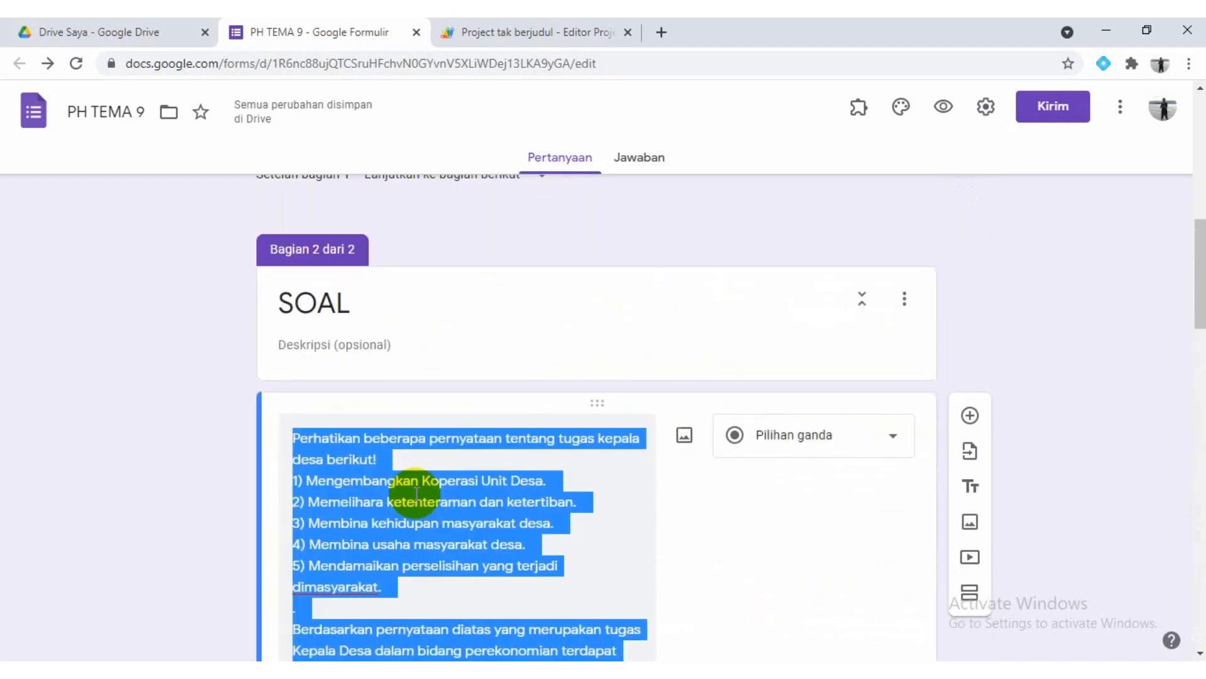
scroll(416, 494, down, 10)
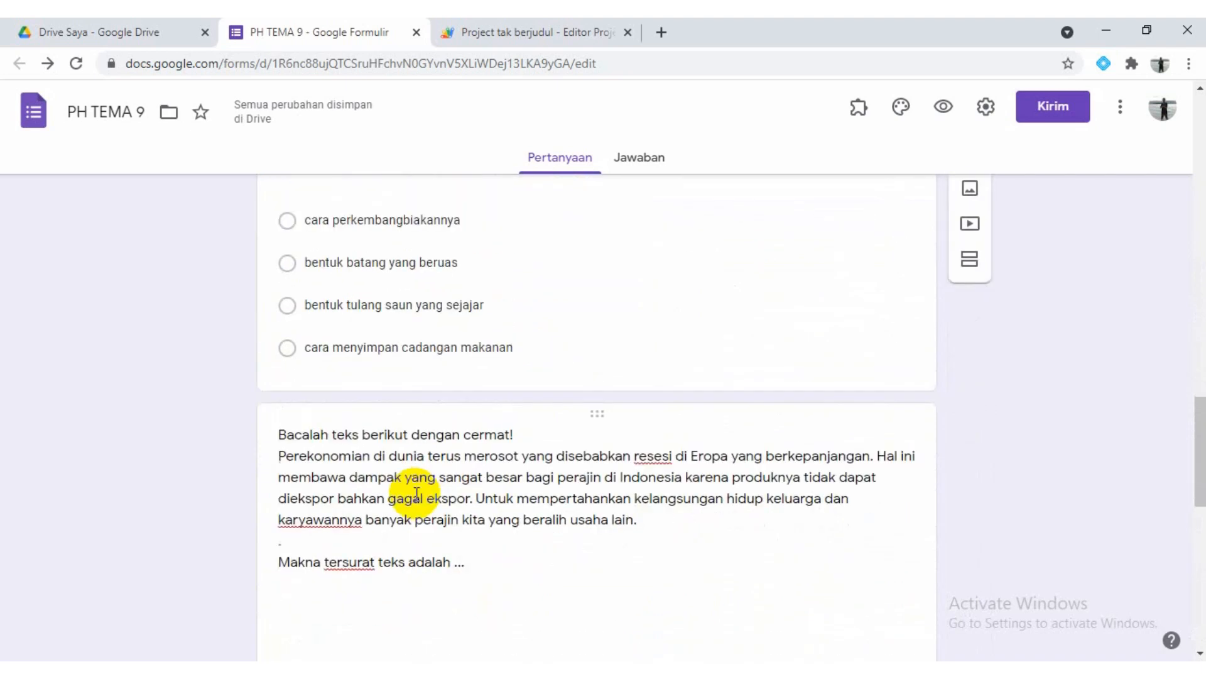
scroll(416, 494, down, 2)
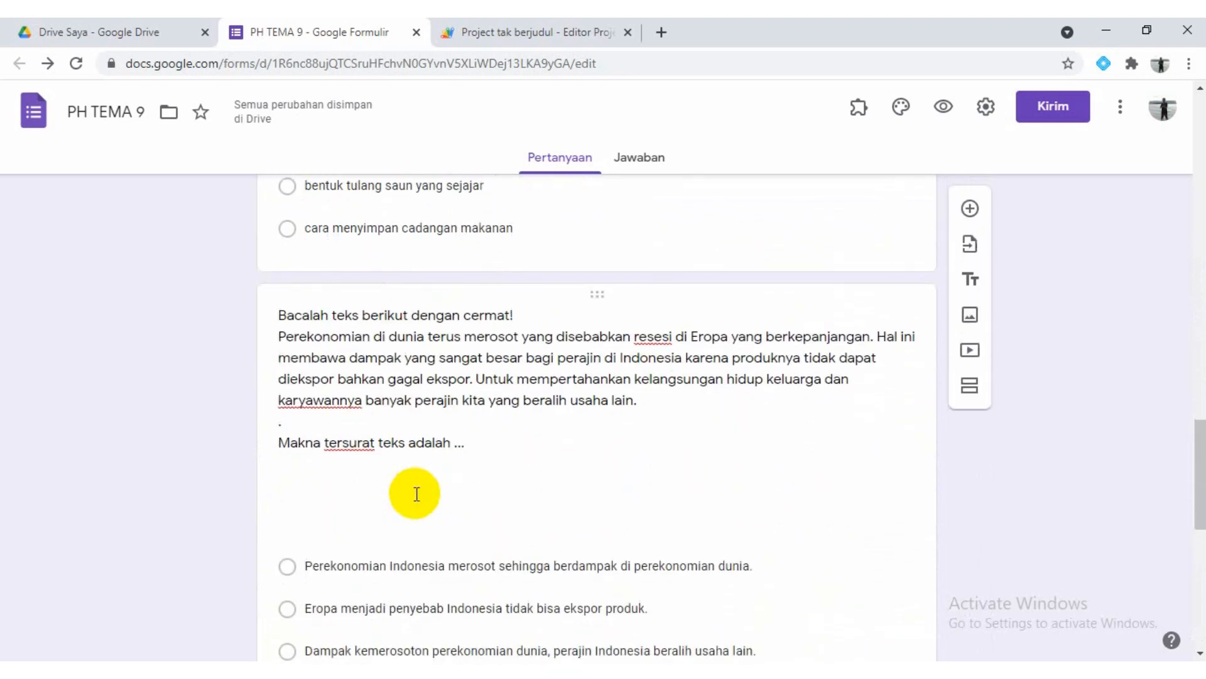
click(462, 390)
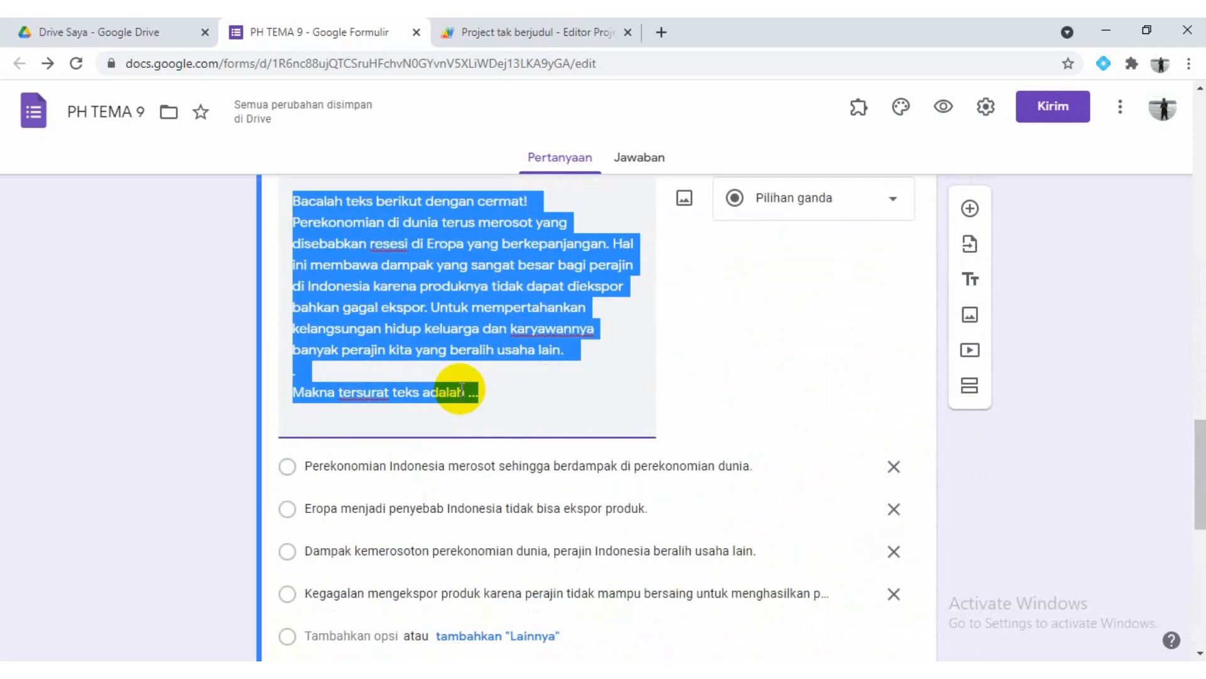
scroll(462, 389, down, 7)
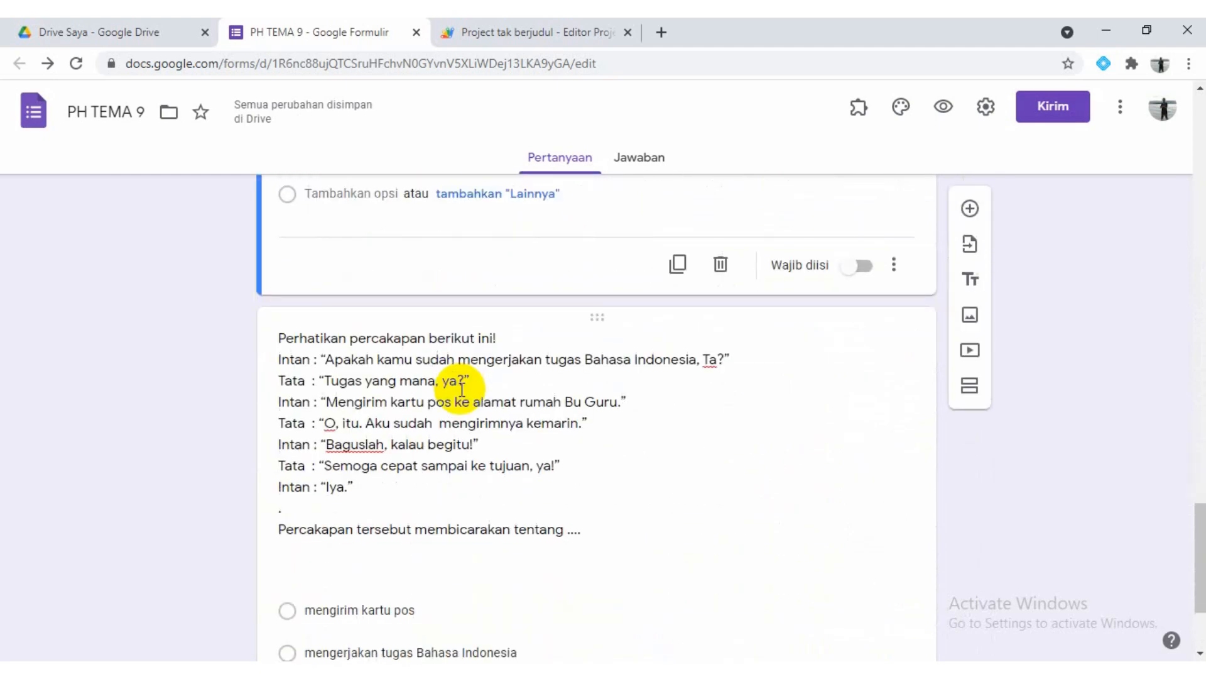
scroll(462, 390, down, 3)
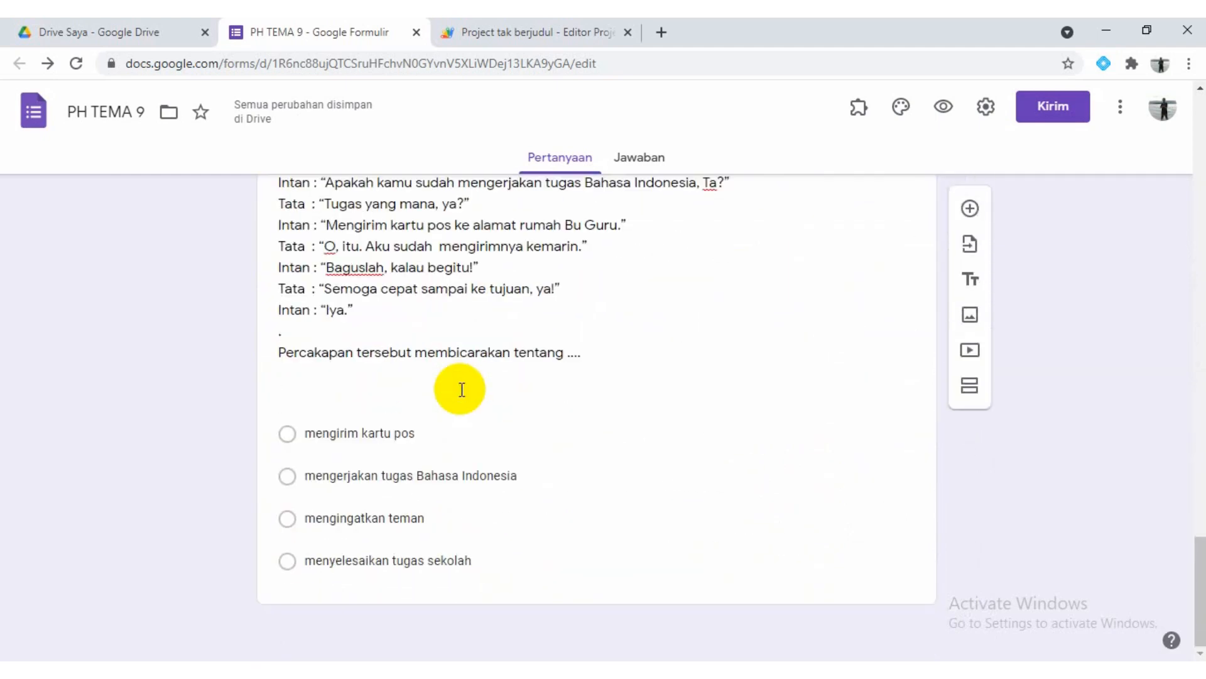
scroll(462, 390, up, 5)
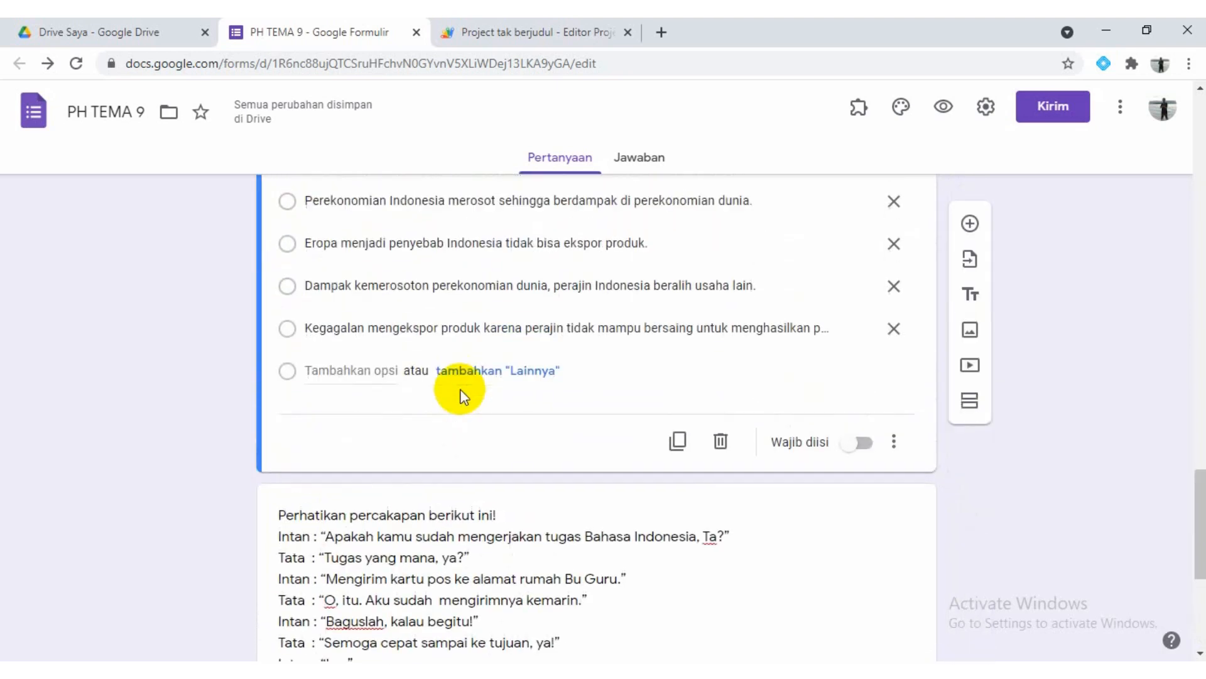
scroll(462, 391, up, 4)
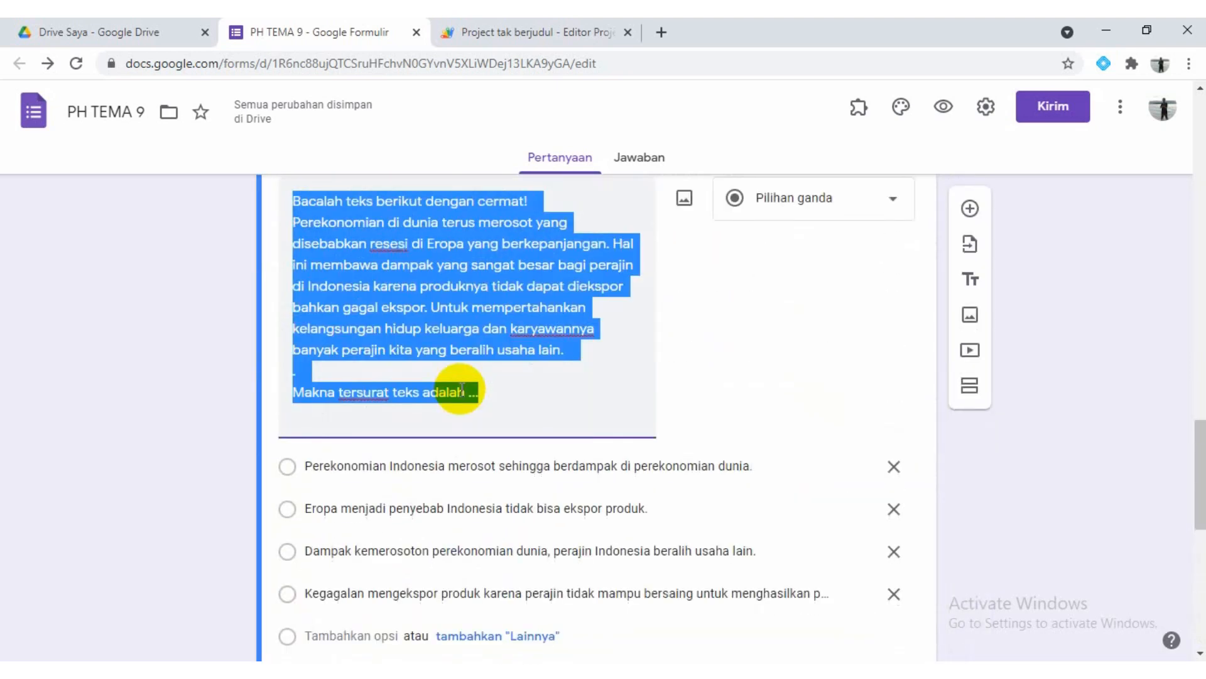
click(461, 328)
scroll(460, 328, up, 15)
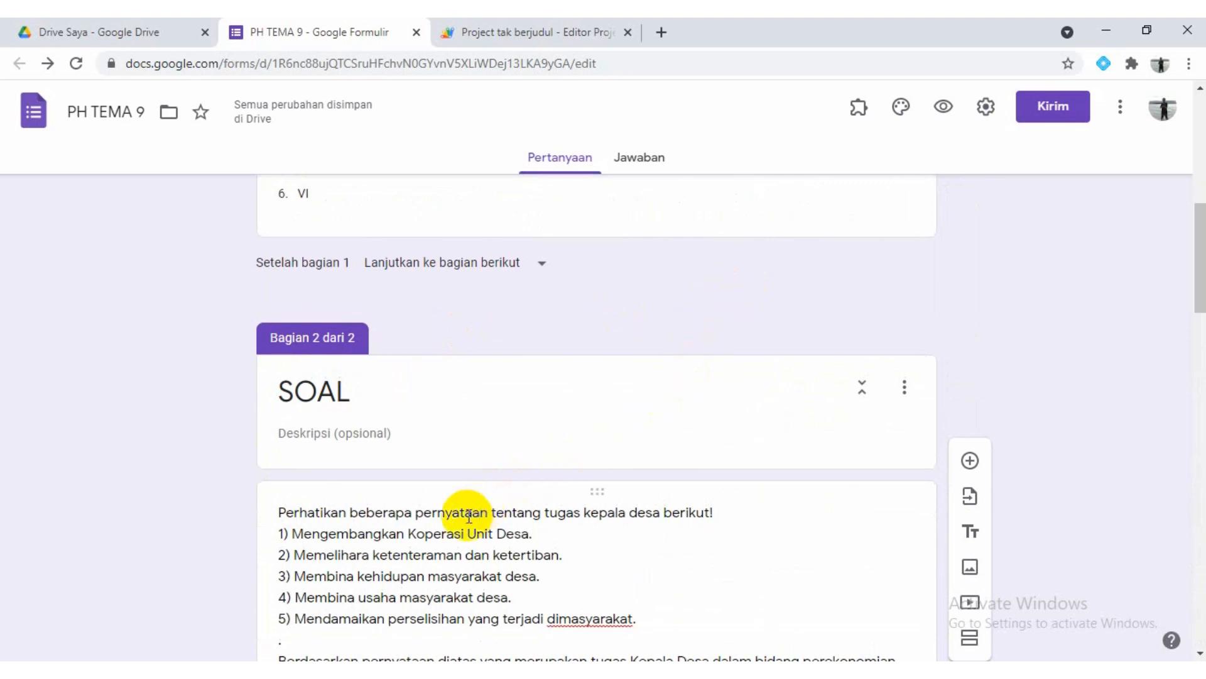
click(468, 516)
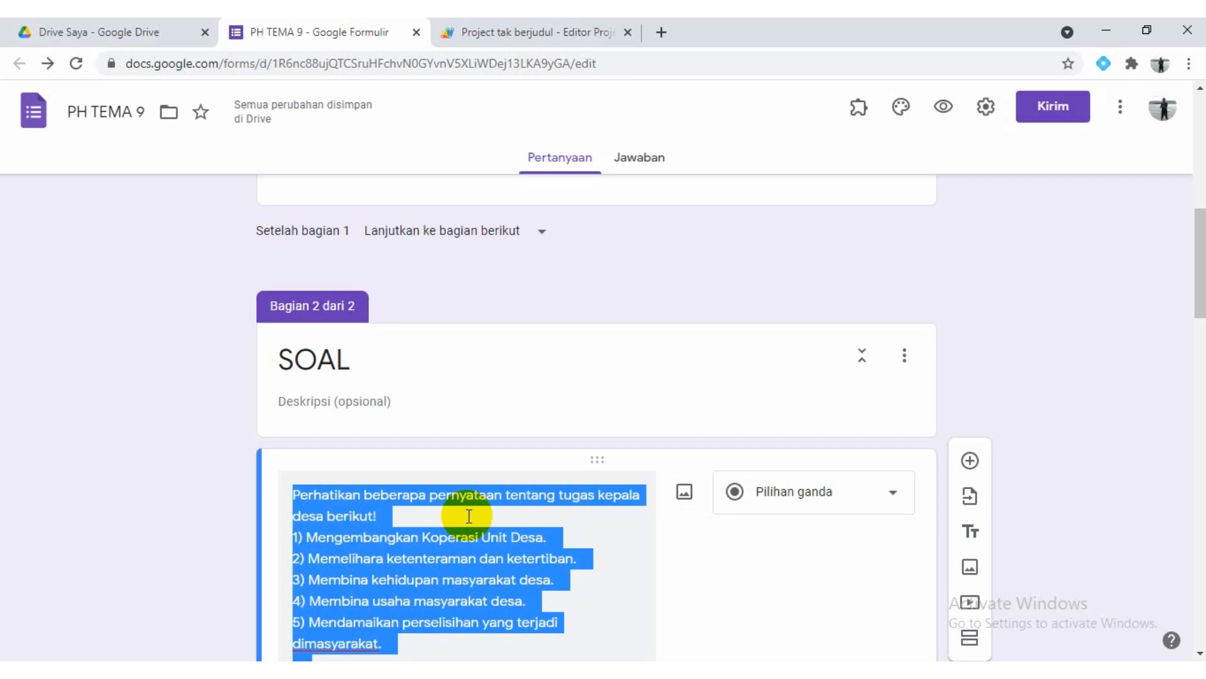
click(468, 516)
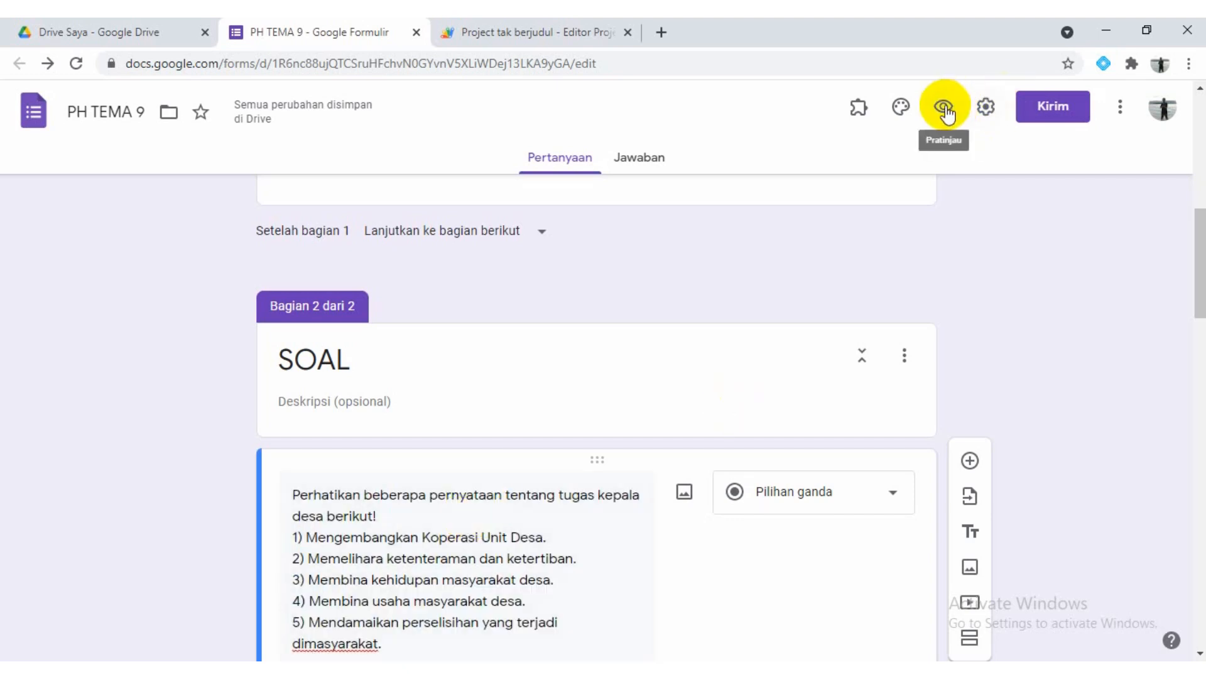
Preview the form, enter the student's name, choose class VI, and continue to the SOAL section
click(944, 108)
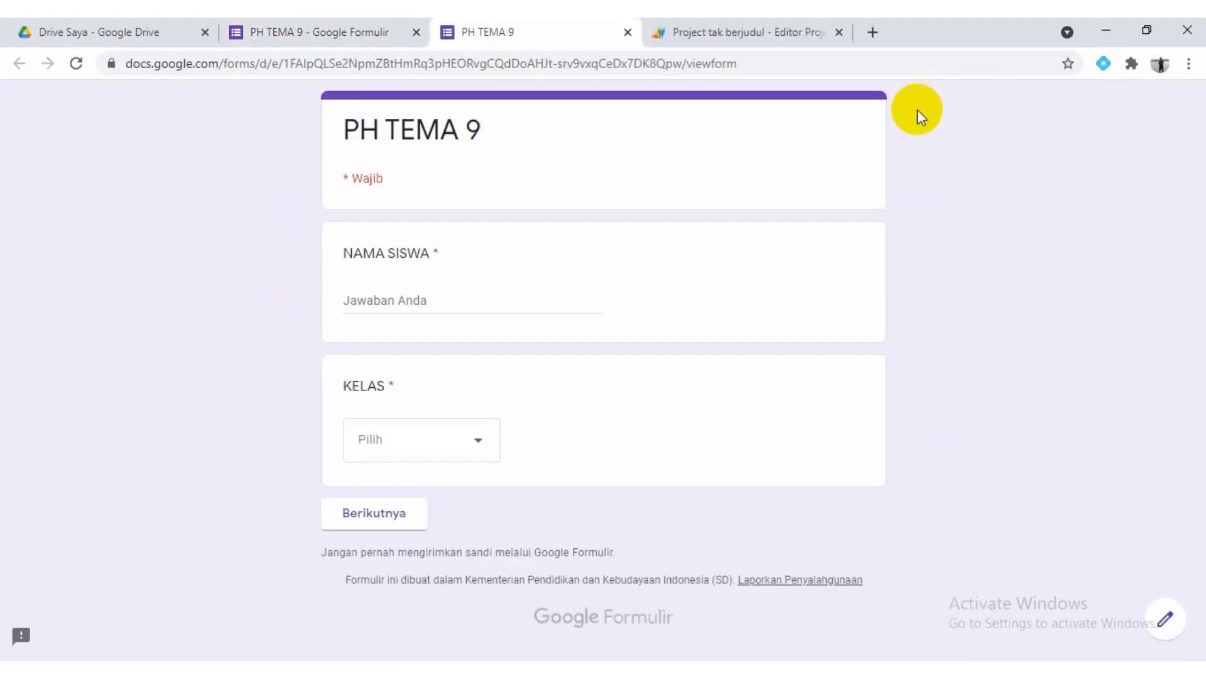
click(443, 302)
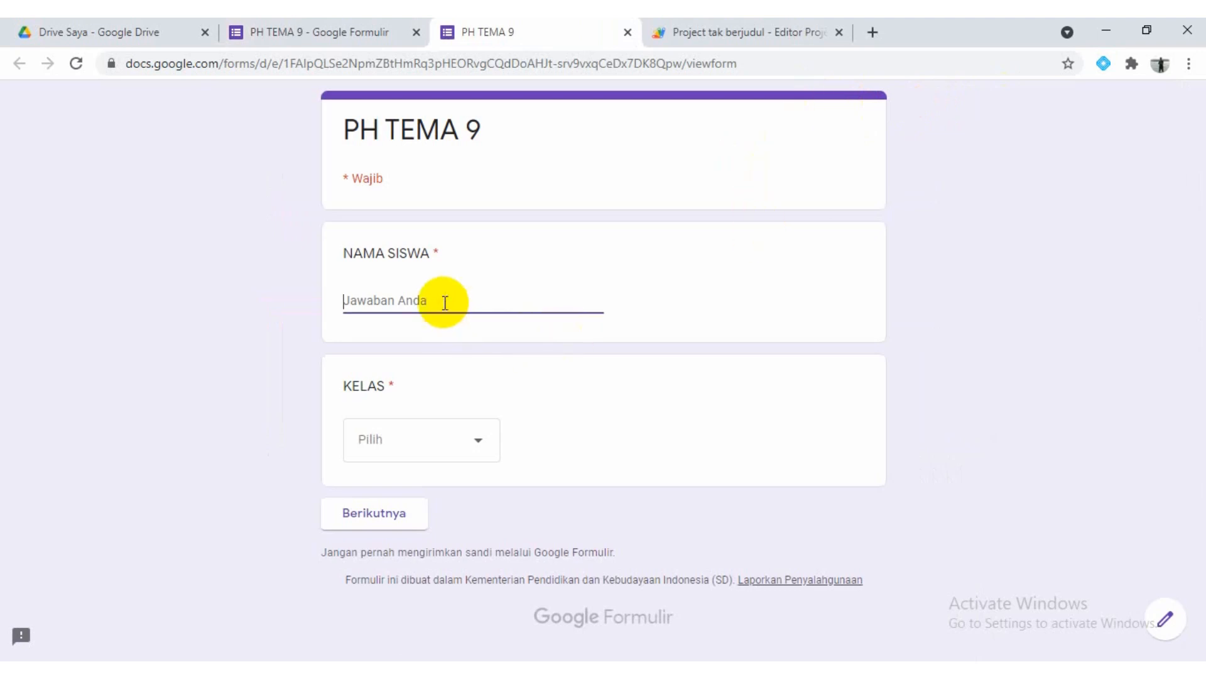
text(RIDO)
click(437, 453)
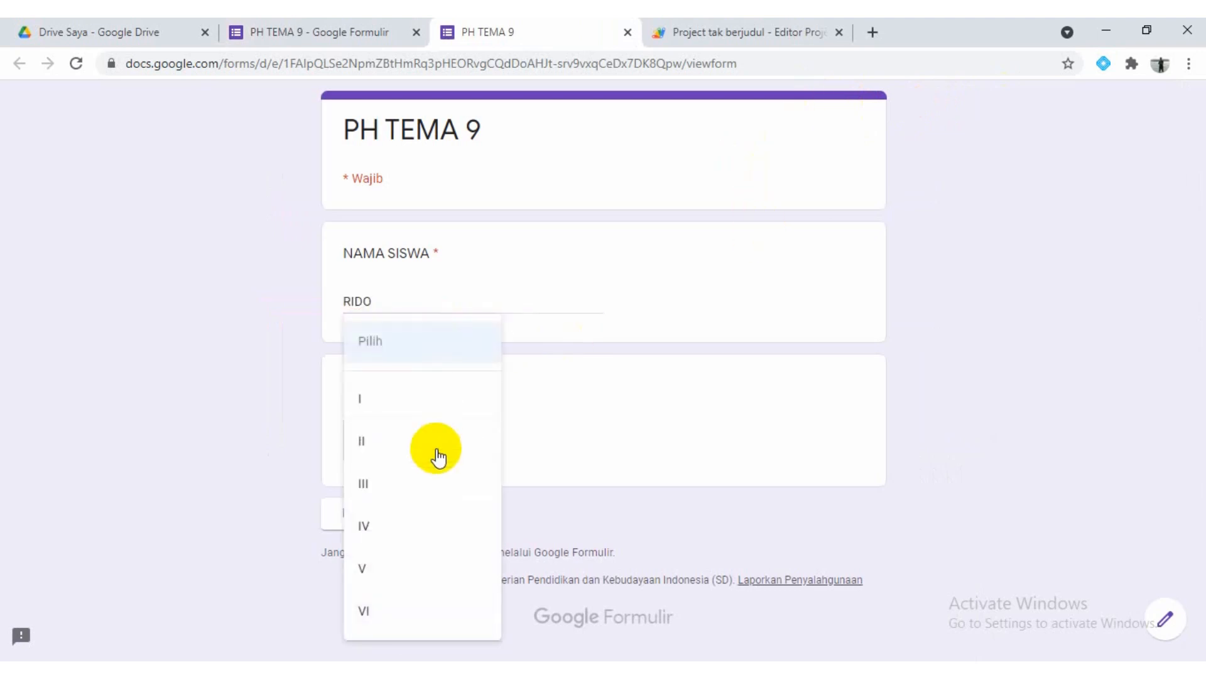
click(366, 612)
click(377, 517)
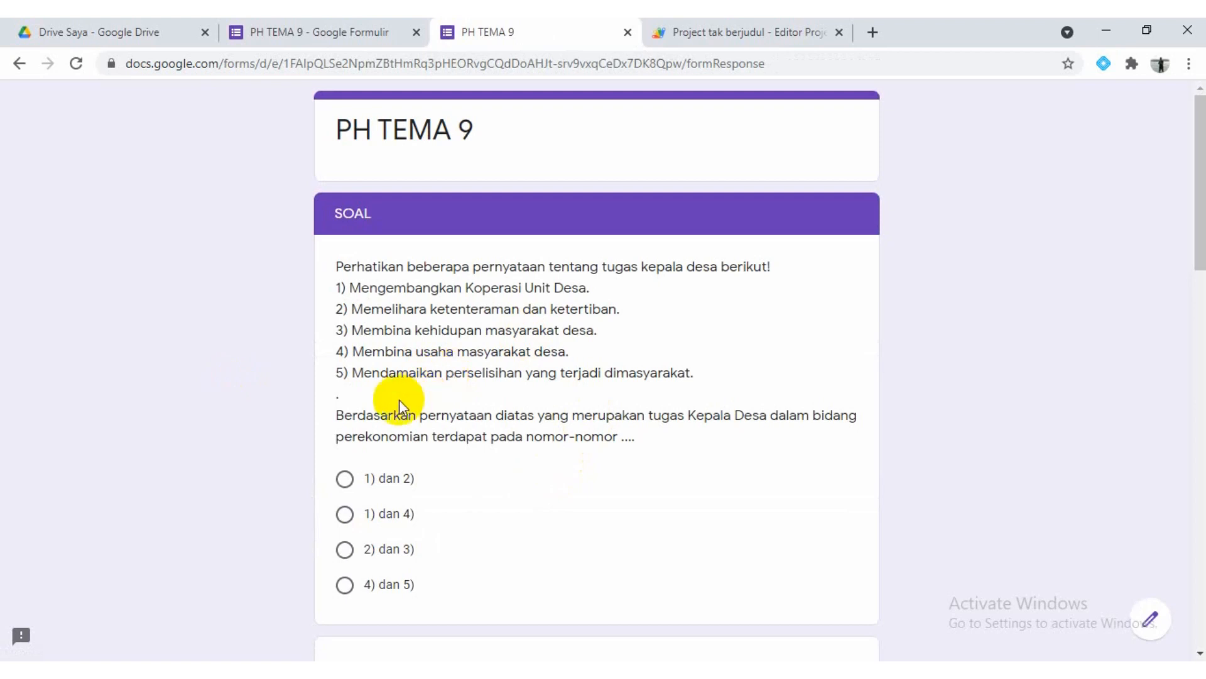
Check the line breaks of the "tugas kepala desa" and "beberapa tumbuhan" questions in the form preview
scroll(399, 400, down, 2)
scroll(398, 400, up, 1)
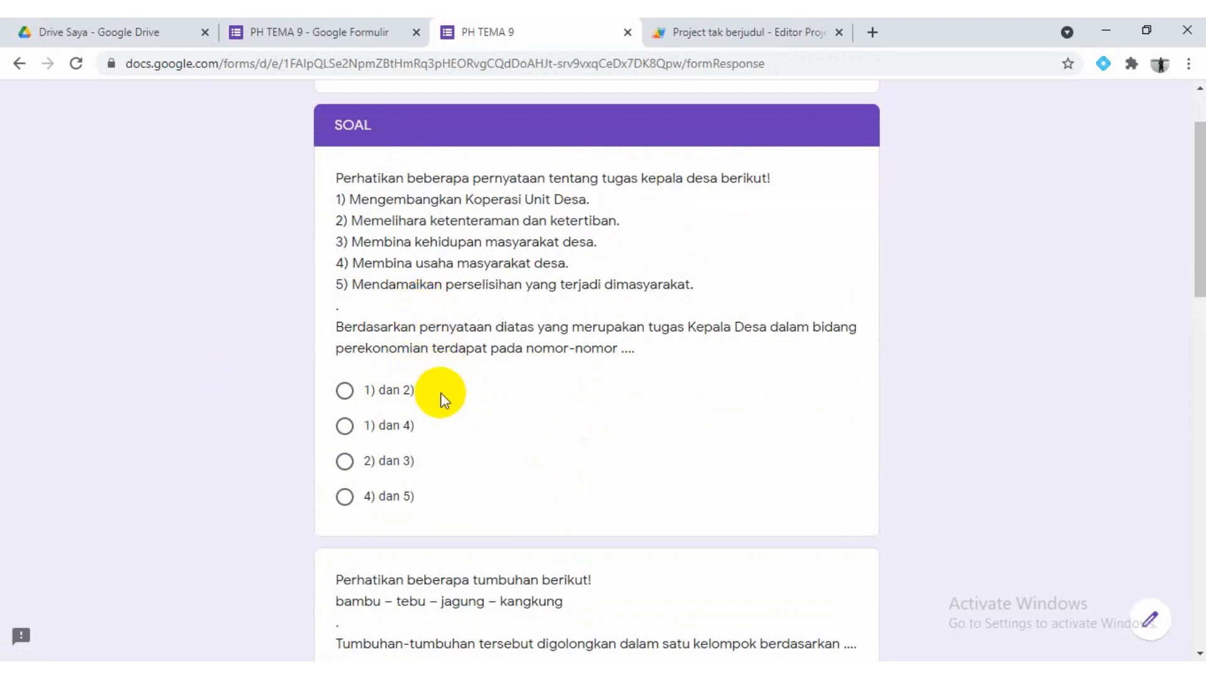
scroll(440, 392, down, 4)
scroll(444, 398, down, 3)
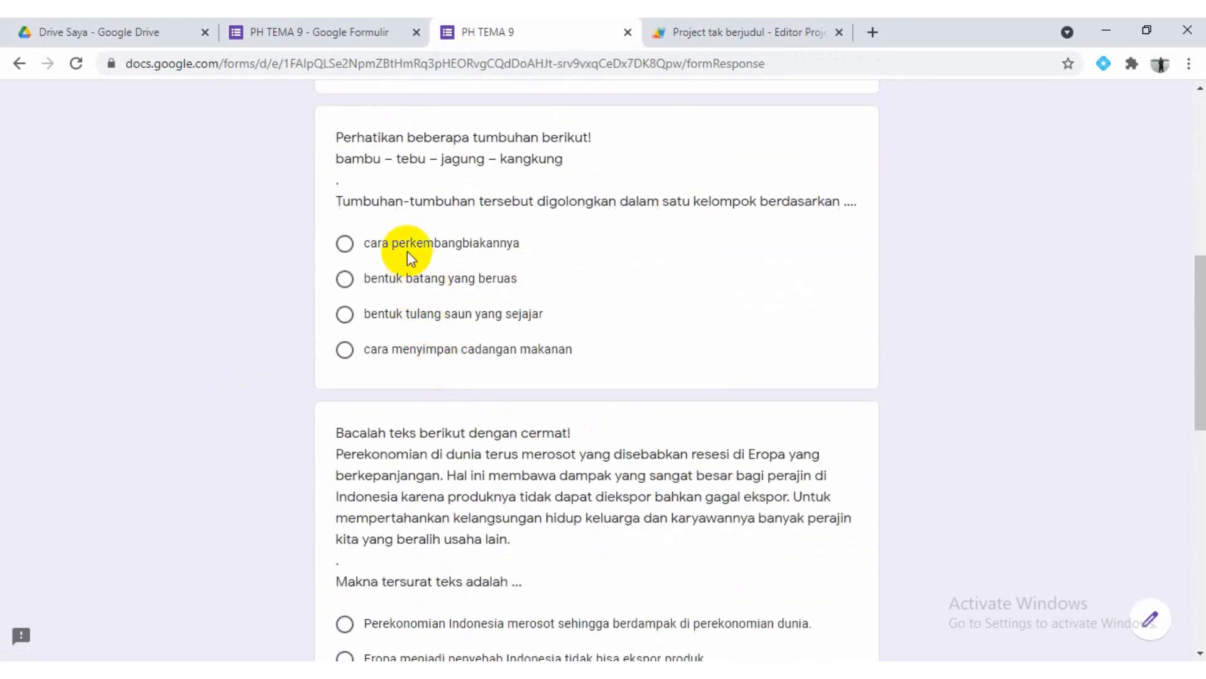
scroll(457, 270, up, 7)
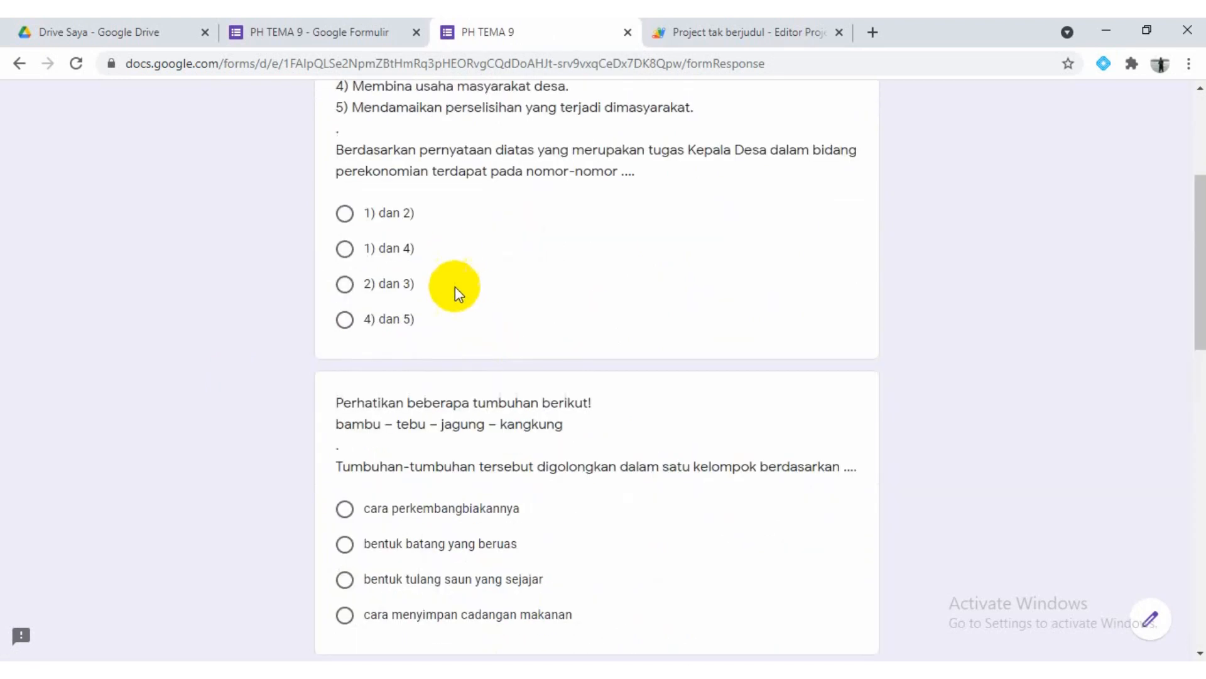
Return to the form editor and compare the line layout of the "tugas kepala desa" question with the preview
click(282, 44)
scroll(470, 467, down, 3)
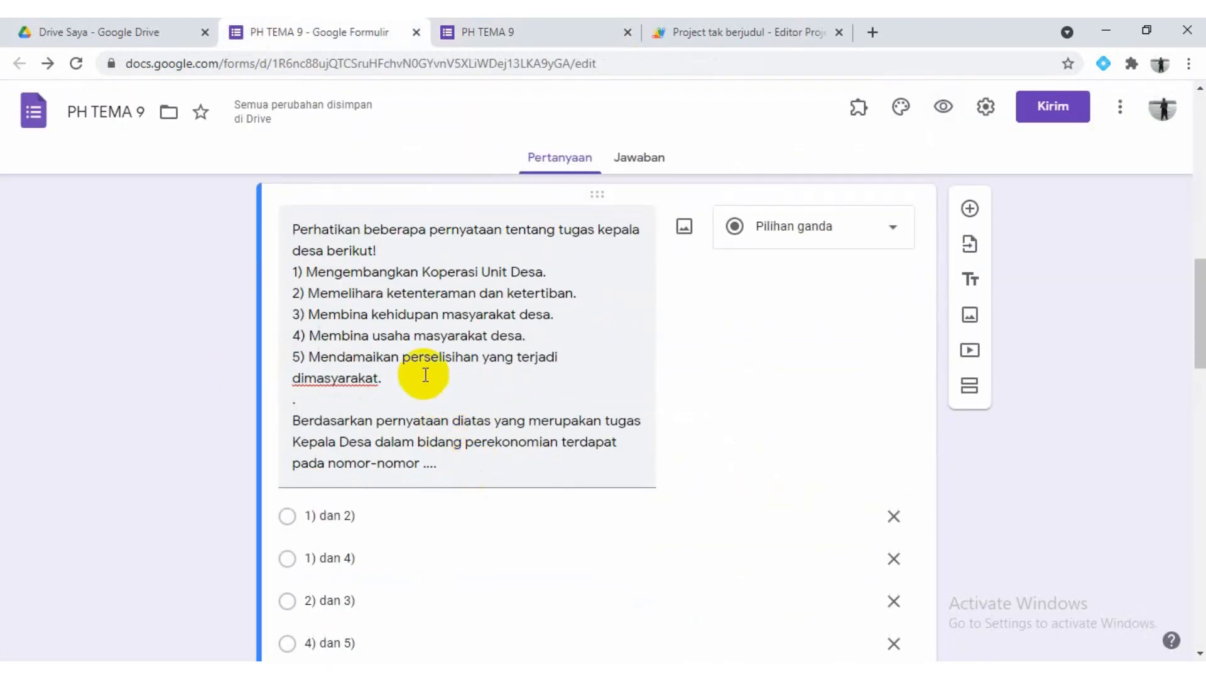
scroll(426, 389, up, 4)
scroll(426, 396, down, 5)
scroll(426, 396, up, 3)
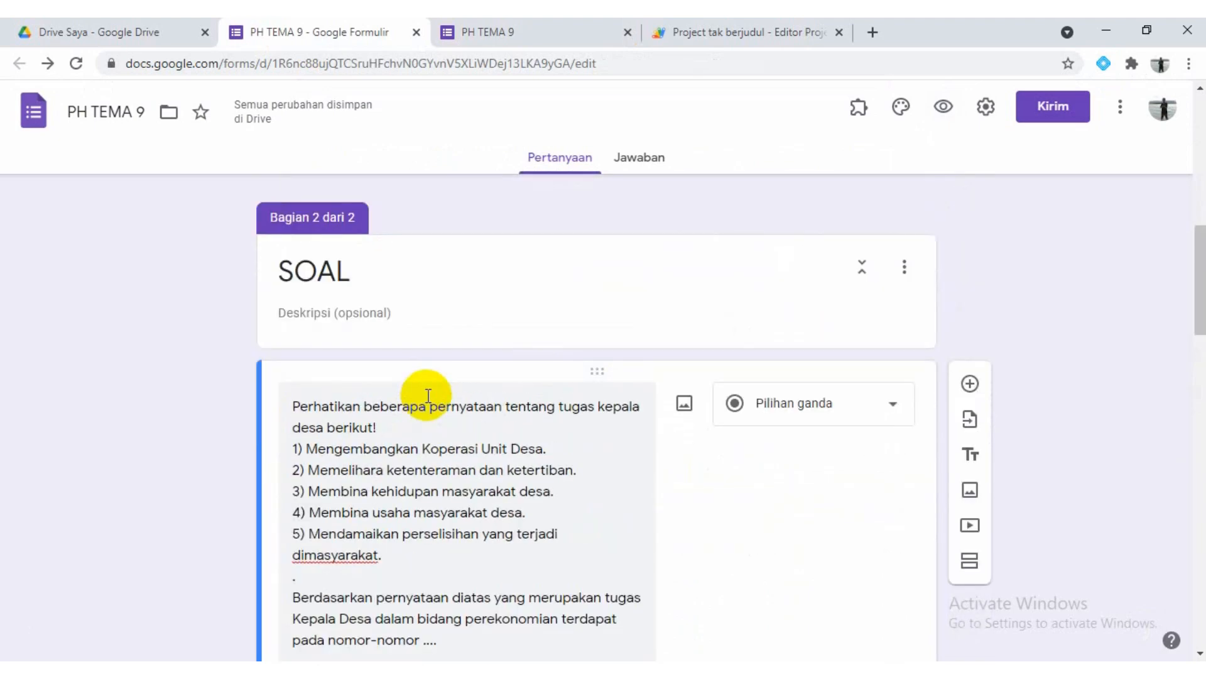
scroll(428, 395, down, 3)
click(384, 363)
key(ctrl+a)
click(384, 335)
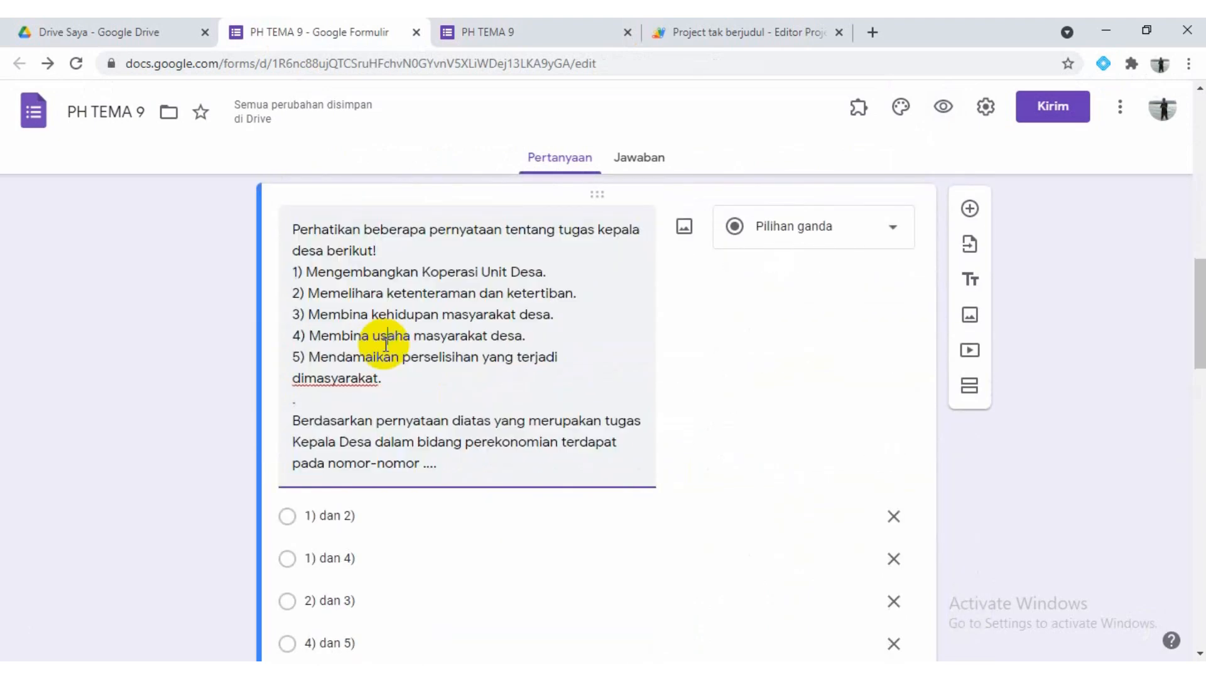
Go back to the form preview and review the line layout and answer choices of every question in the SOAL section
click(481, 35)
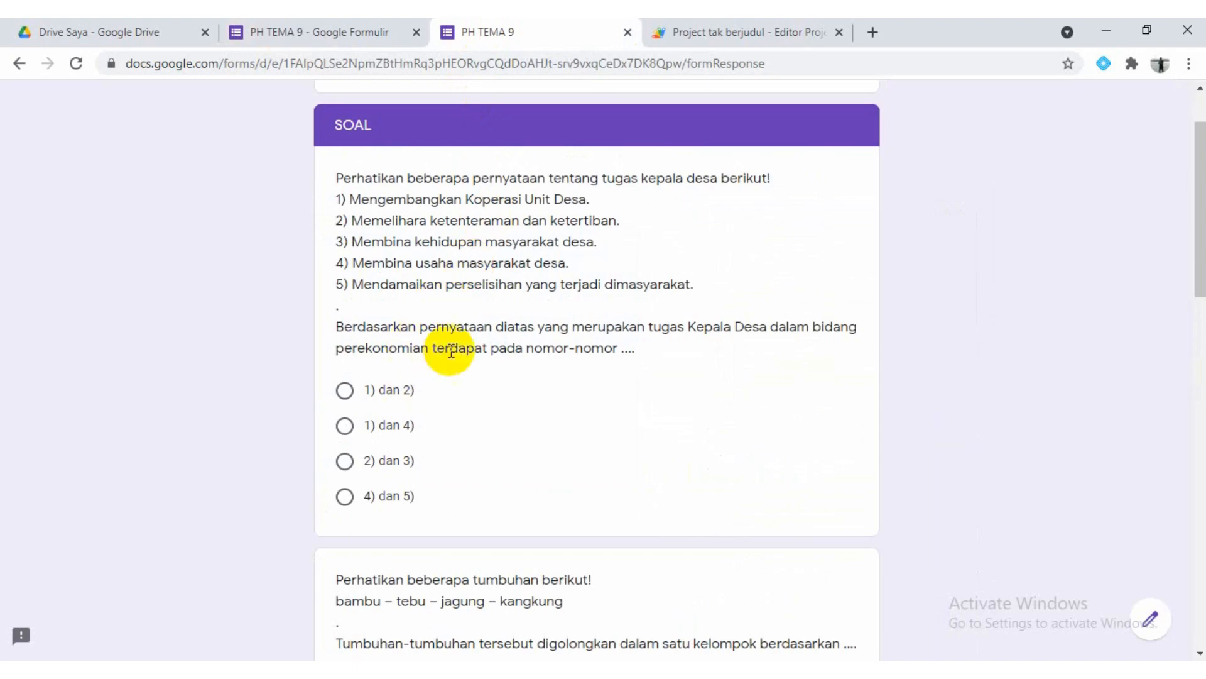
scroll(453, 401, down, 5)
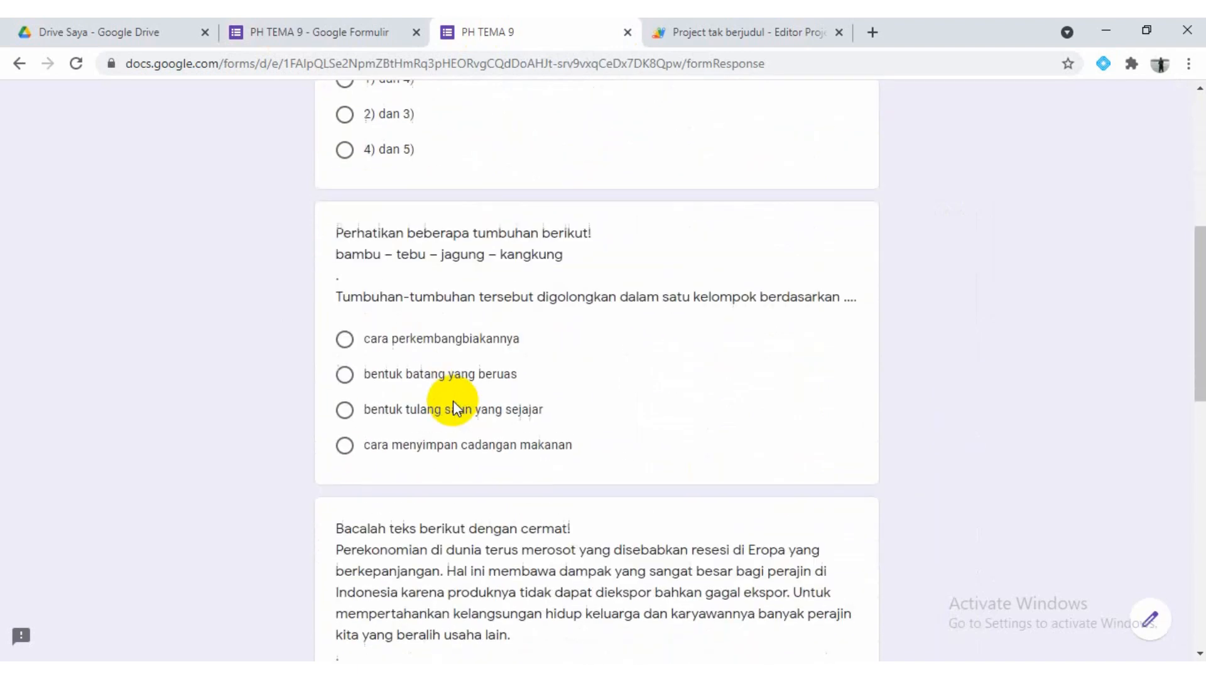
scroll(455, 378, down, 5)
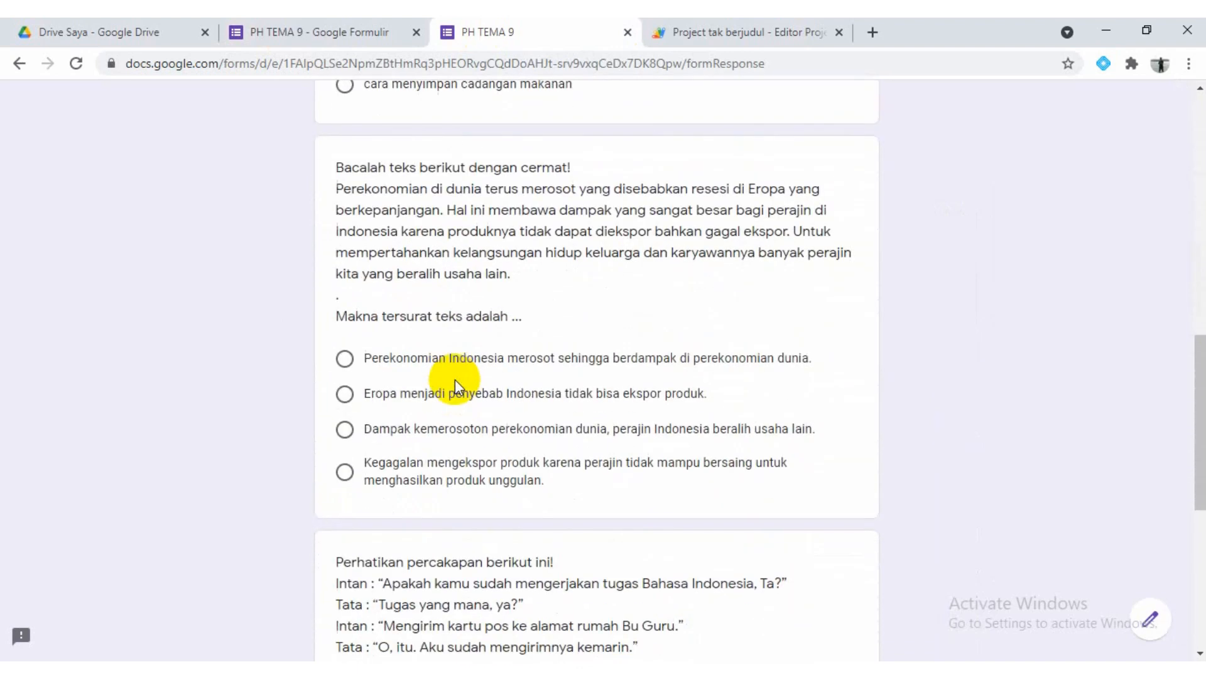
scroll(455, 379, down, 5)
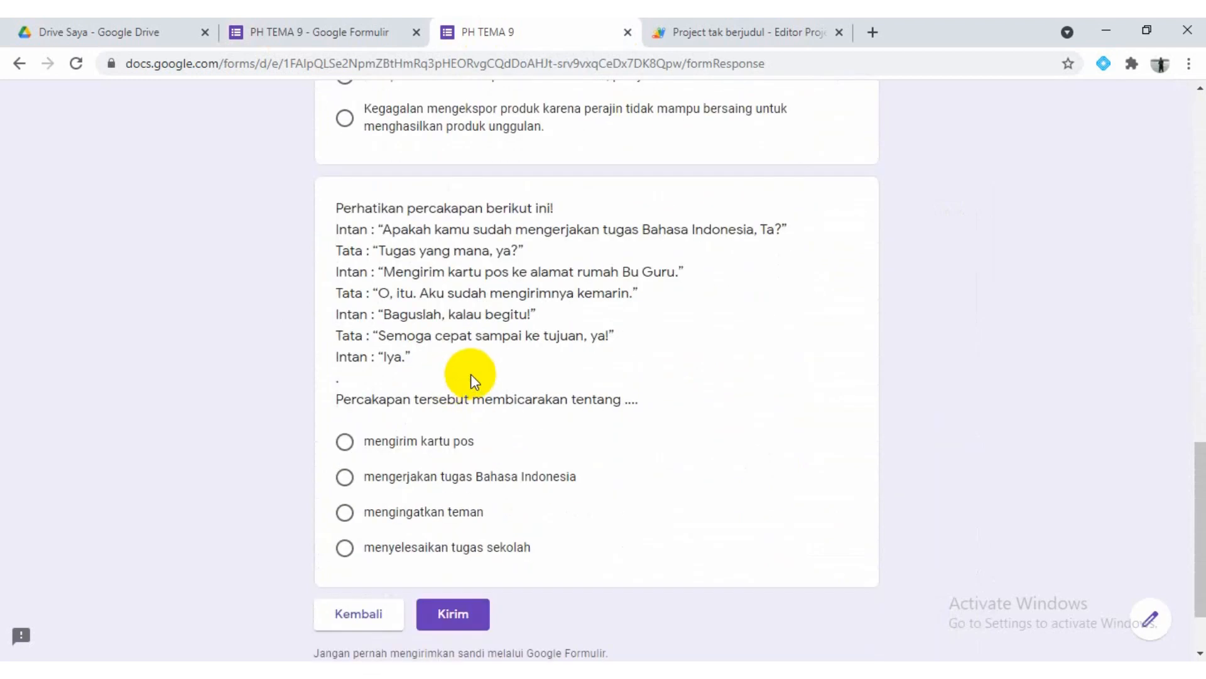
scroll(537, 381, up, 10)
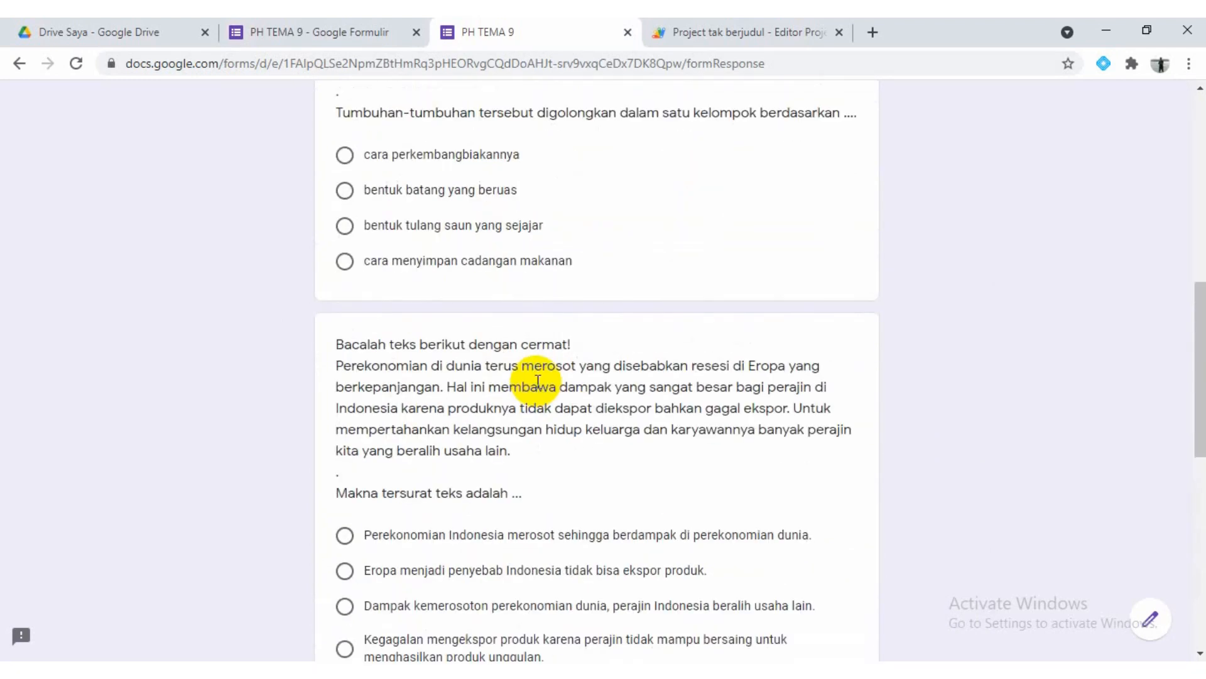
scroll(537, 381, up, 5)
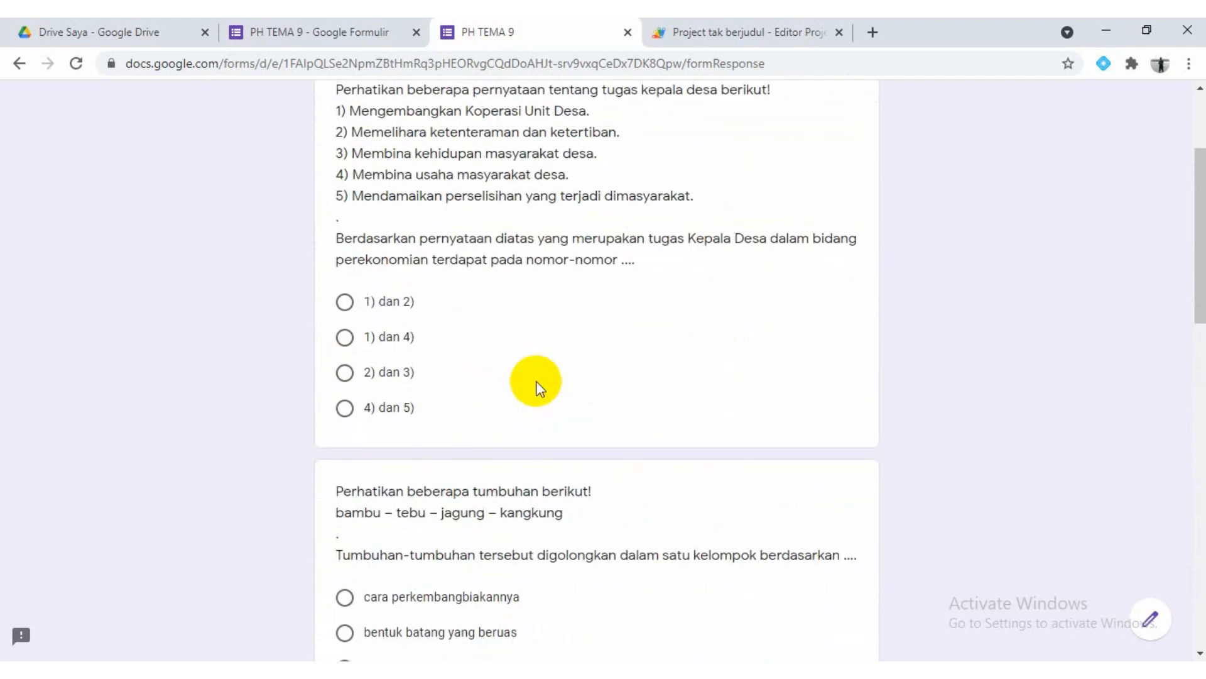
scroll(539, 387, up, 3)
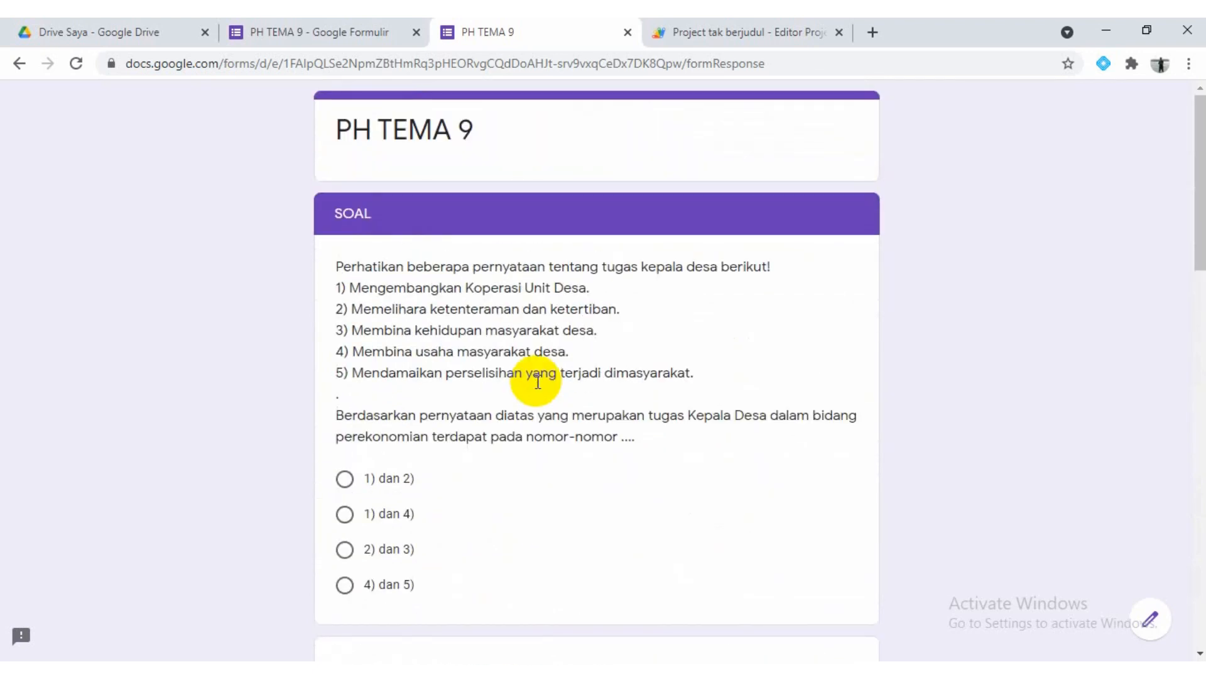
scroll(538, 381, down, 8)
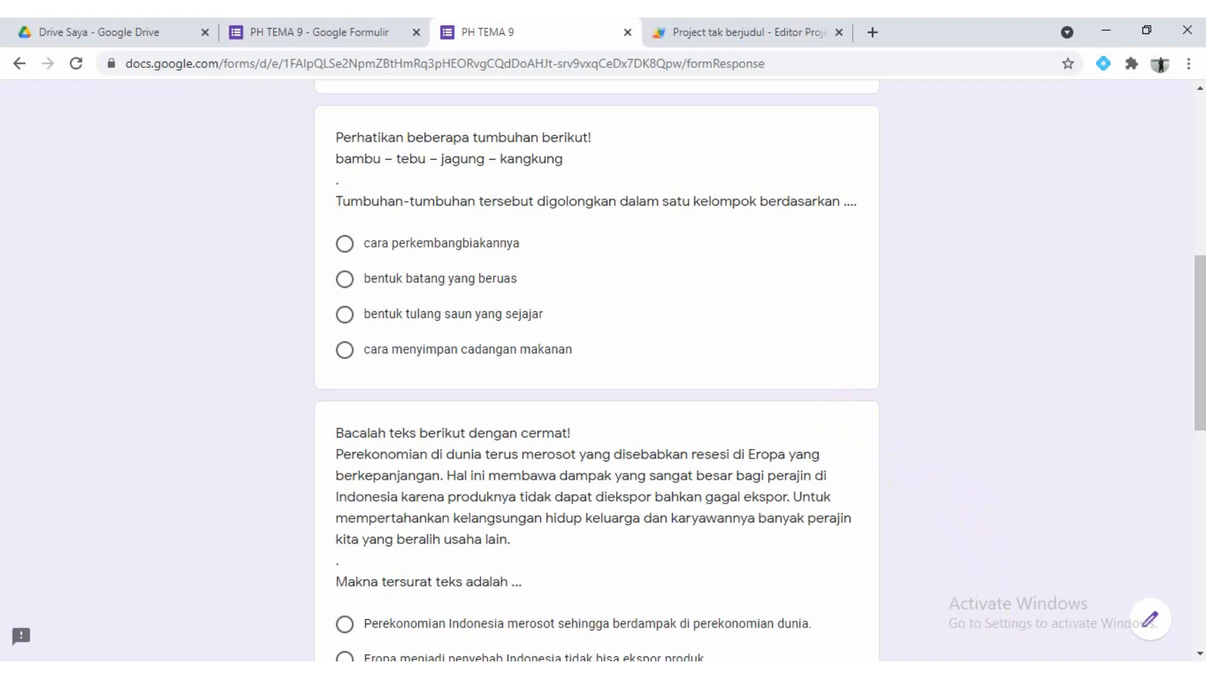
click(987, 675)
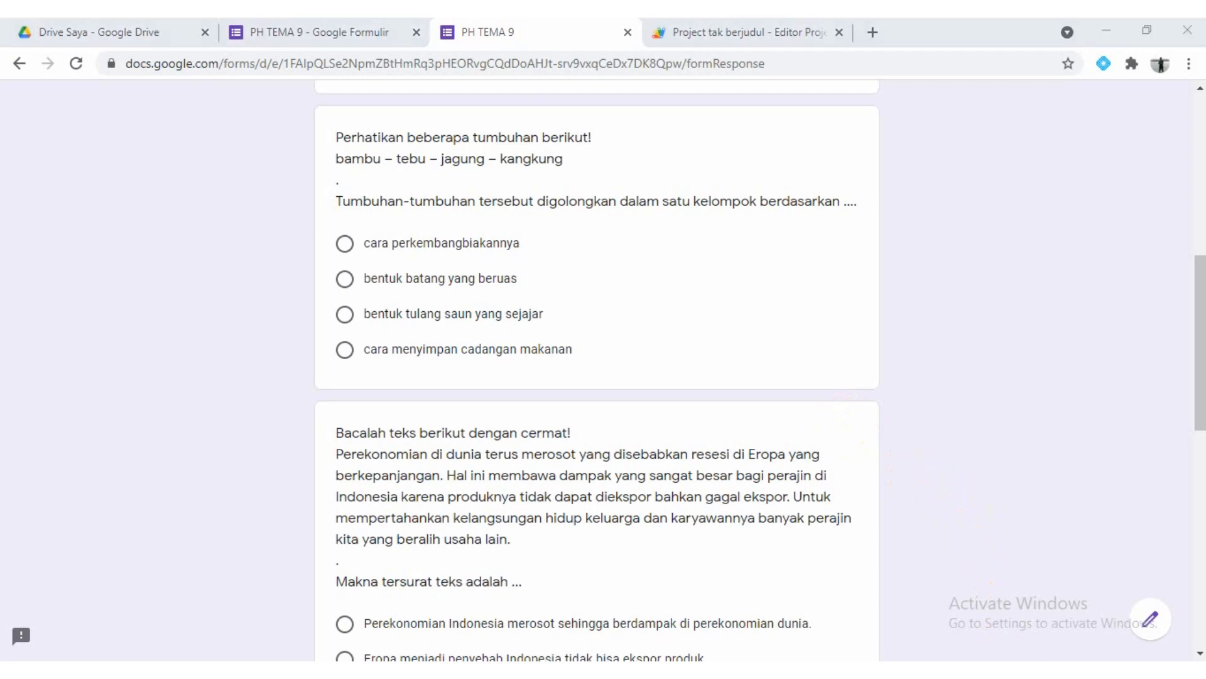